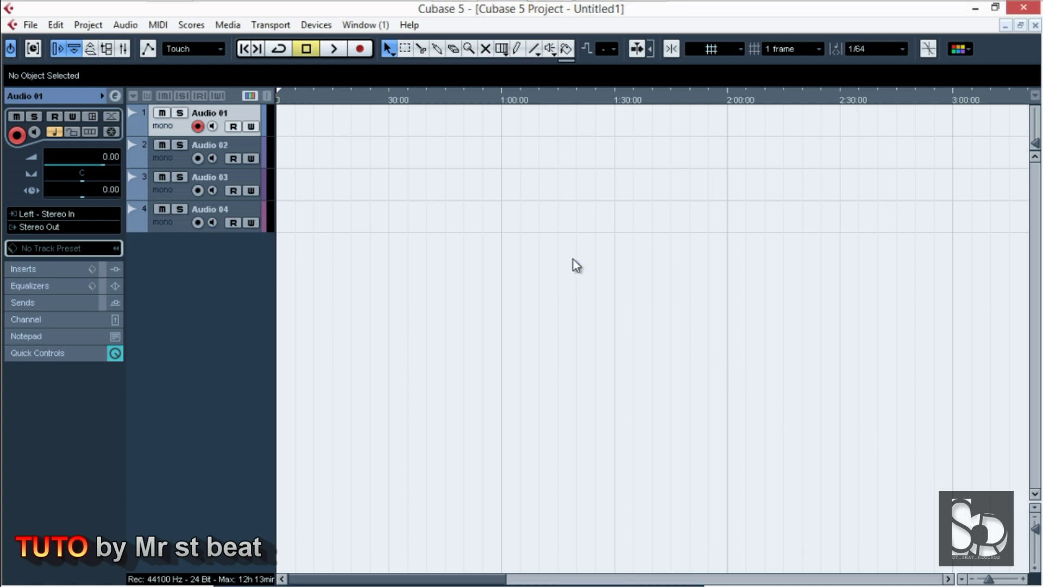
# Open the mixer and load a Compressor into the first insert slot of the Stereo In channel.
pyautogui.press('F3')
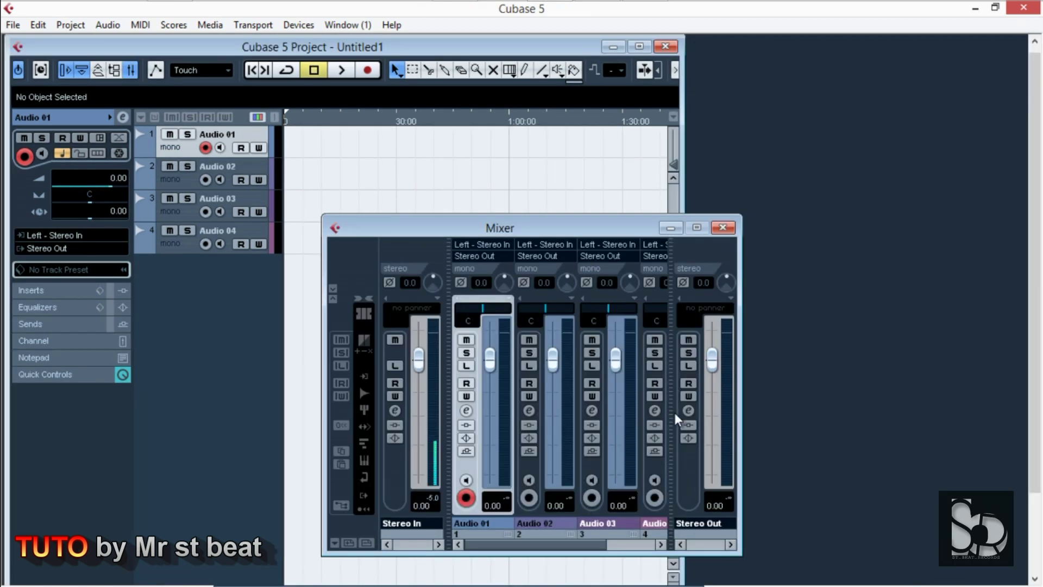
pyautogui.click(689, 412)
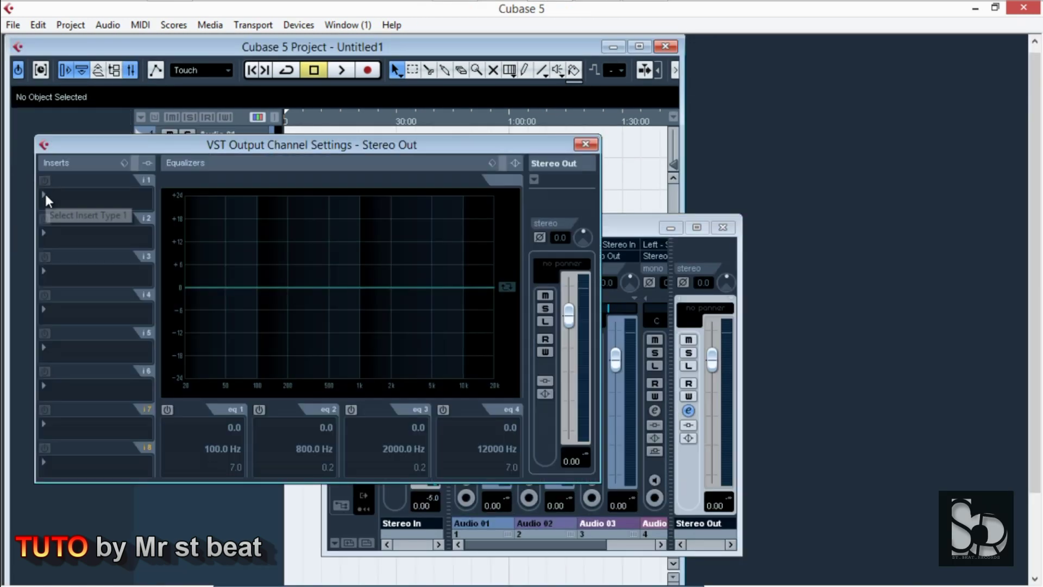
pyautogui.click(636, 227)
pyautogui.click(586, 144)
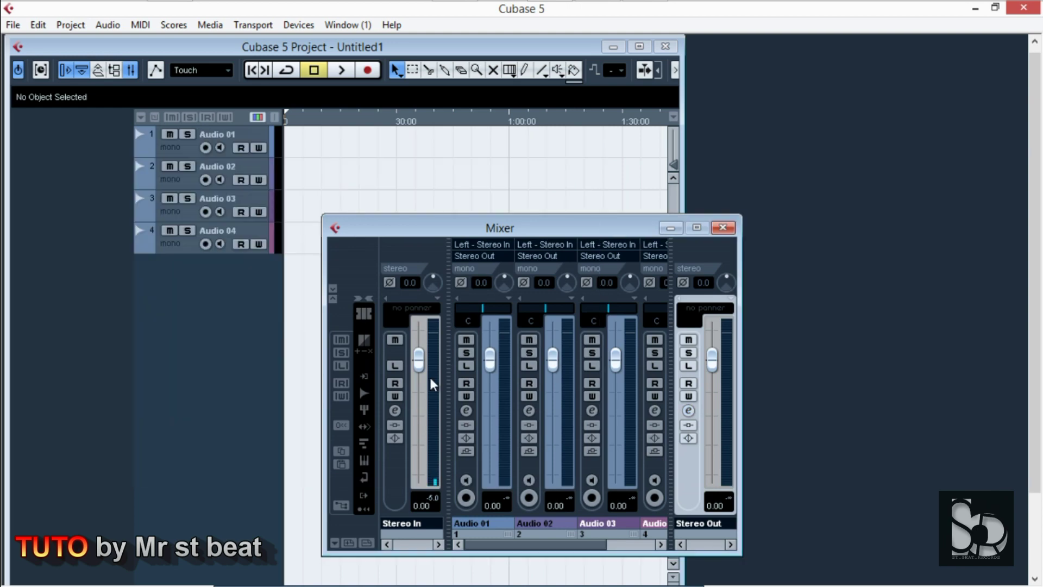
pyautogui.click(395, 411)
pyautogui.click(40, 201)
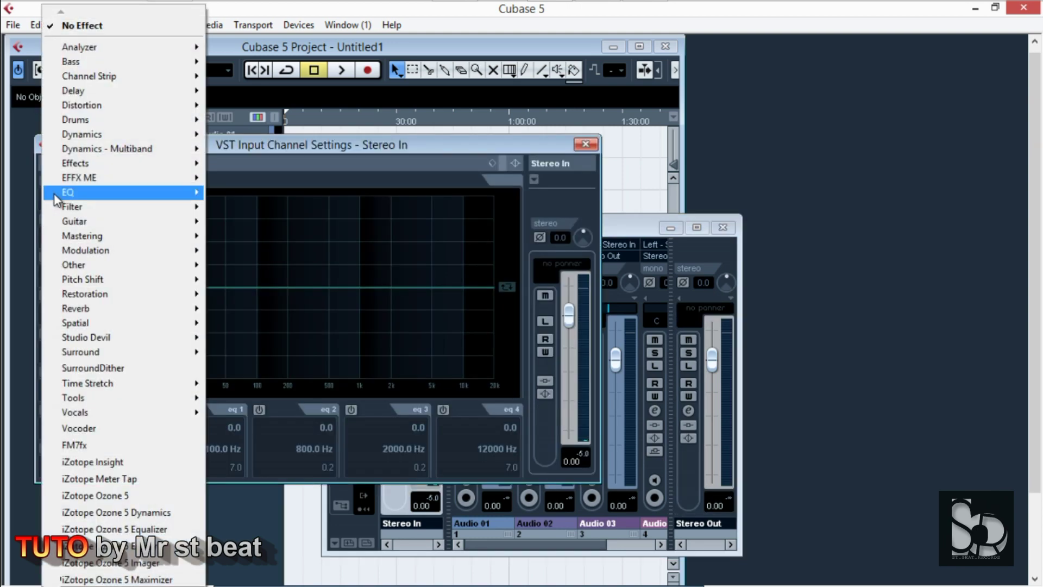
pyautogui.moveTo(104, 132)
pyautogui.click(247, 294)
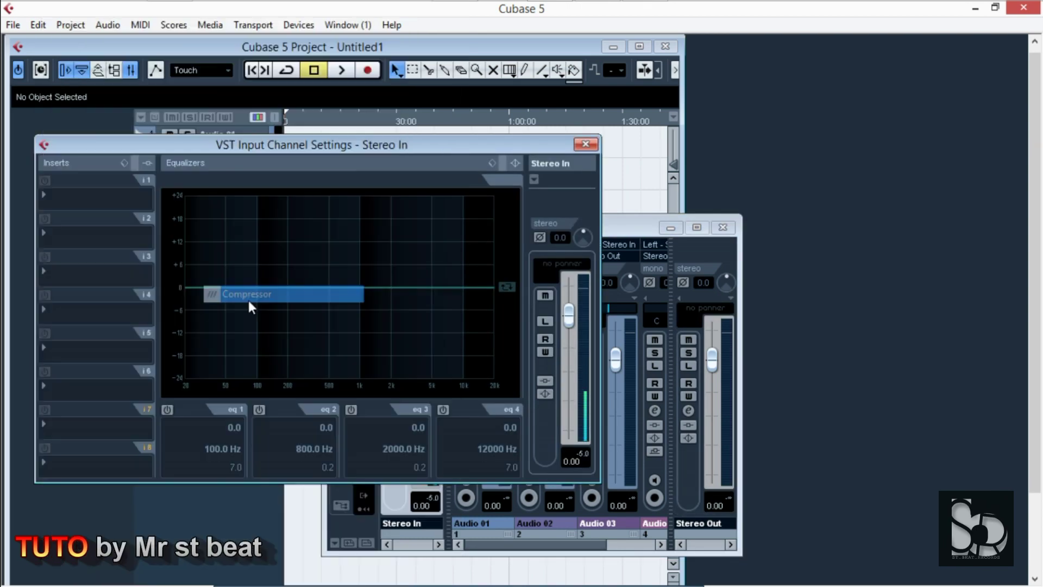
pyautogui.click(692, 227)
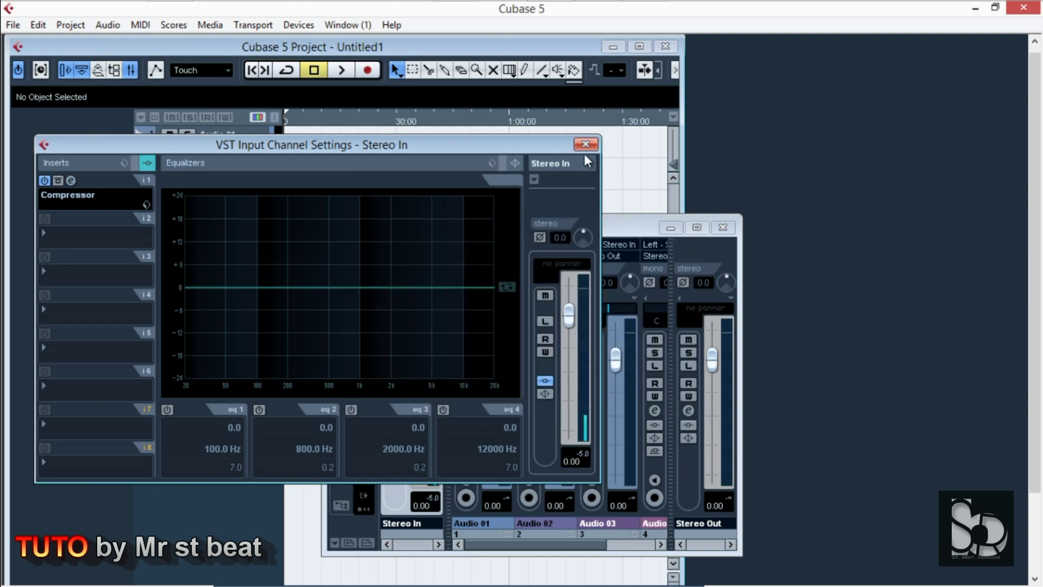
# Close the channel settings and the mixer, maximize the project window and select the Audio 01 track.
pyautogui.click(585, 144)
pyautogui.click(723, 227)
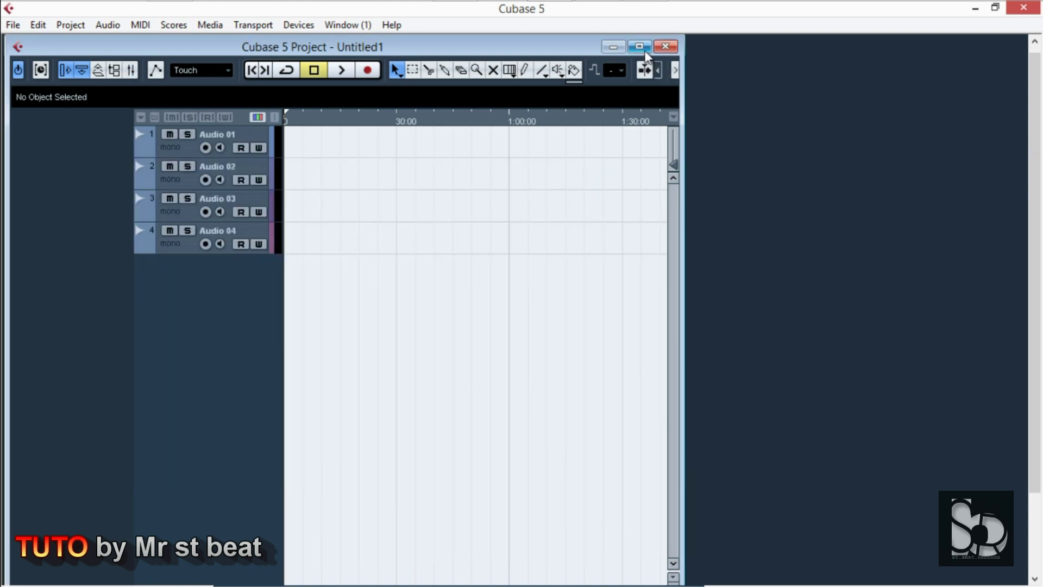
pyautogui.click(639, 46)
pyautogui.click(182, 128)
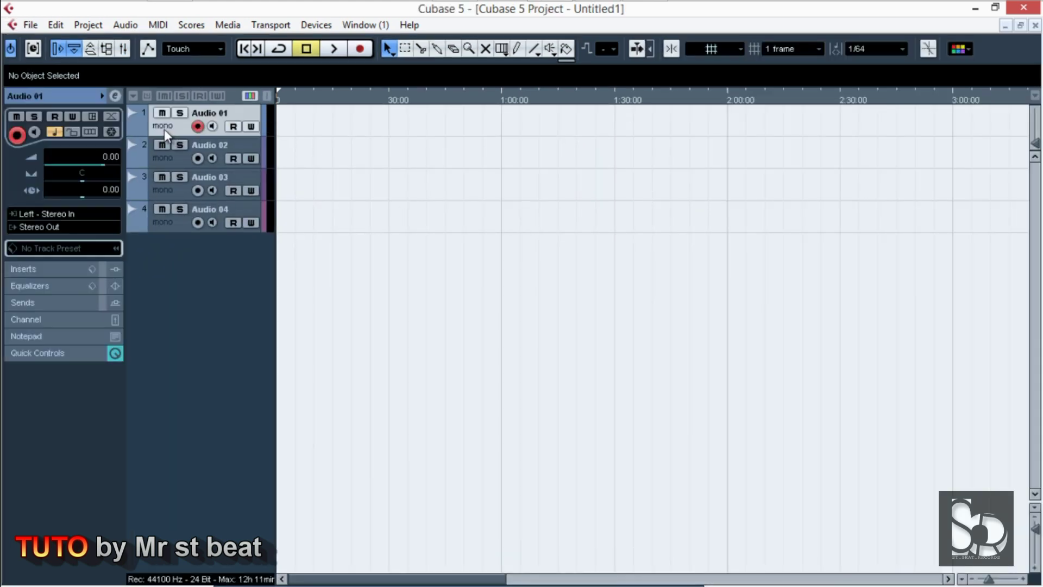
pyautogui.rightClick(620, 209)
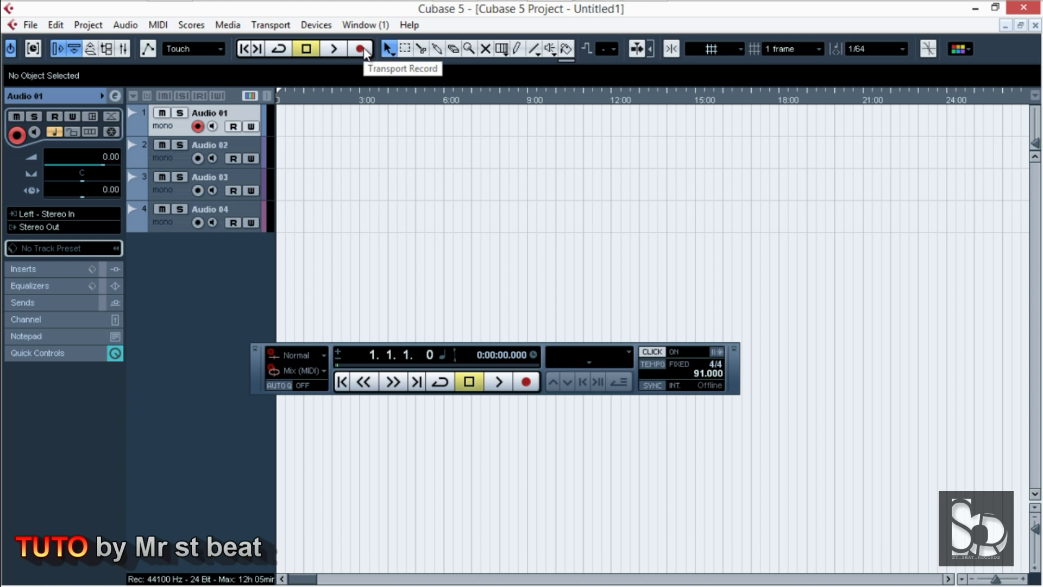
# Record a take of about 8 seconds on the Audio 01 track and stop the recording.
pyautogui.click(360, 49)
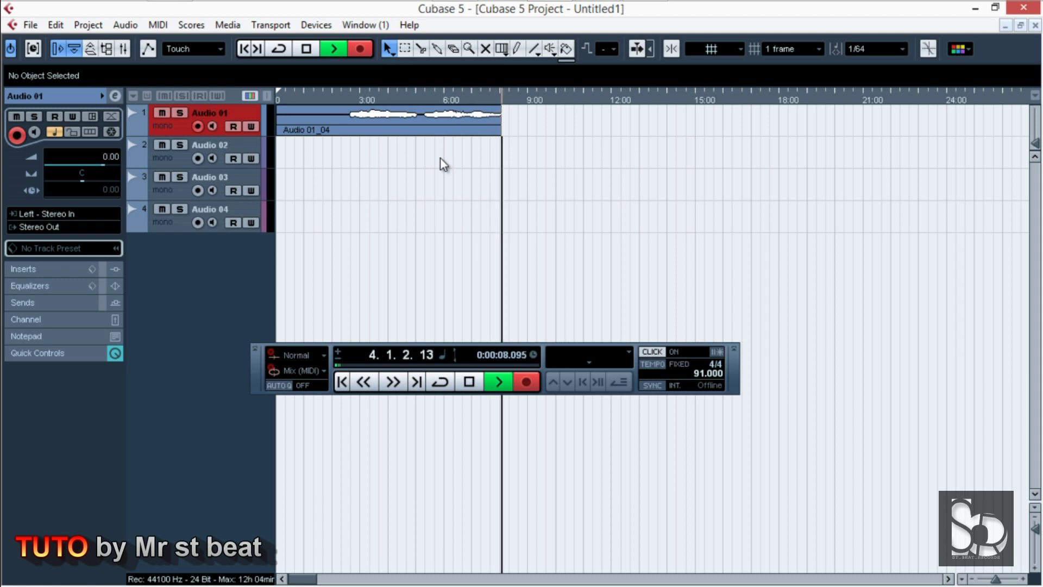
pyautogui.press('space')
pyautogui.click(244, 48)
pyautogui.rightClick(370, 248)
pyautogui.click(221, 250)
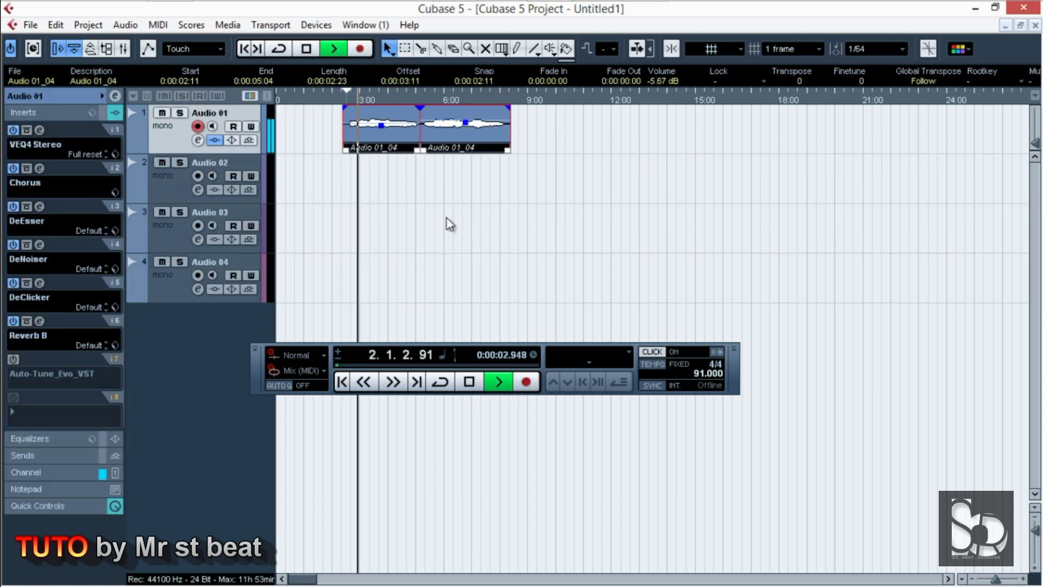
# Listen to the two clips on the Audio 01 track and stop playback at their end.
pyautogui.rightClick(442, 215)
pyautogui.rightClick(445, 252)
pyautogui.click(444, 251)
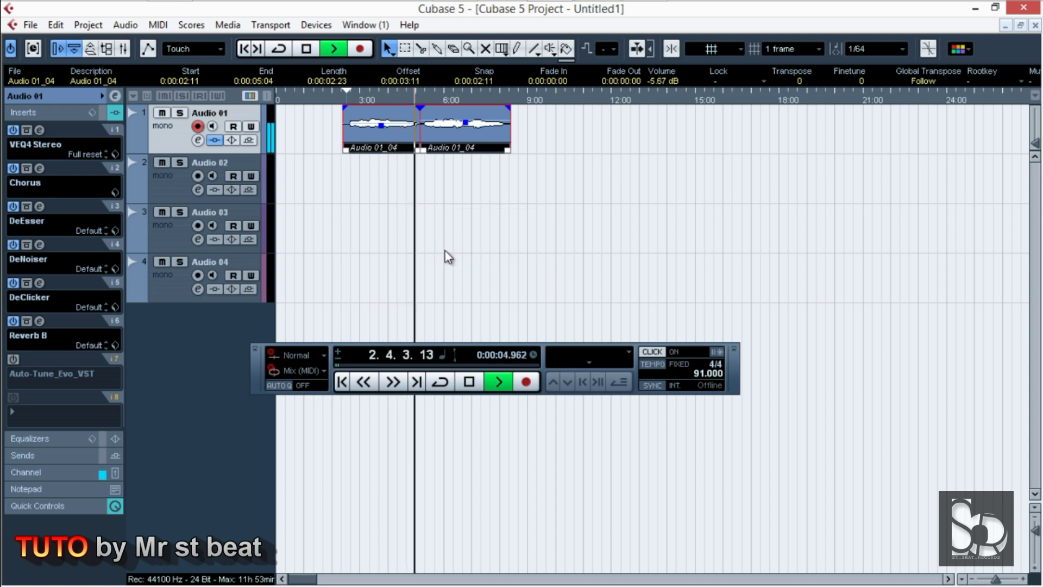
pyautogui.rightClick(484, 214)
pyautogui.click(486, 218)
pyautogui.press('space')
pyautogui.rightClick(487, 220)
pyautogui.click(483, 214)
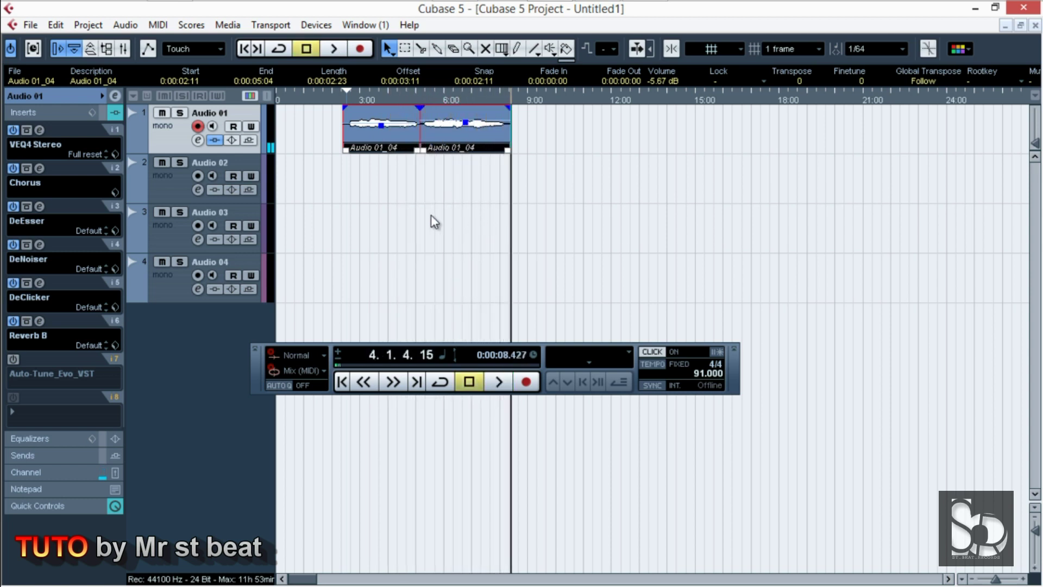
# Deselect the clips and set the left and right locators to span both clips on the Audio 01 track.
pyautogui.rightClick(430, 220)
pyautogui.click(431, 215)
pyautogui.moveTo(348, 93)
pyautogui.mouseDown()
pyautogui.moveTo(524, 124)
pyautogui.moveTo(296, 128)
pyautogui.moveTo(284, 93)
pyautogui.moveTo(513, 93)
pyautogui.moveTo(522, 102)
pyautogui.mouseUp()
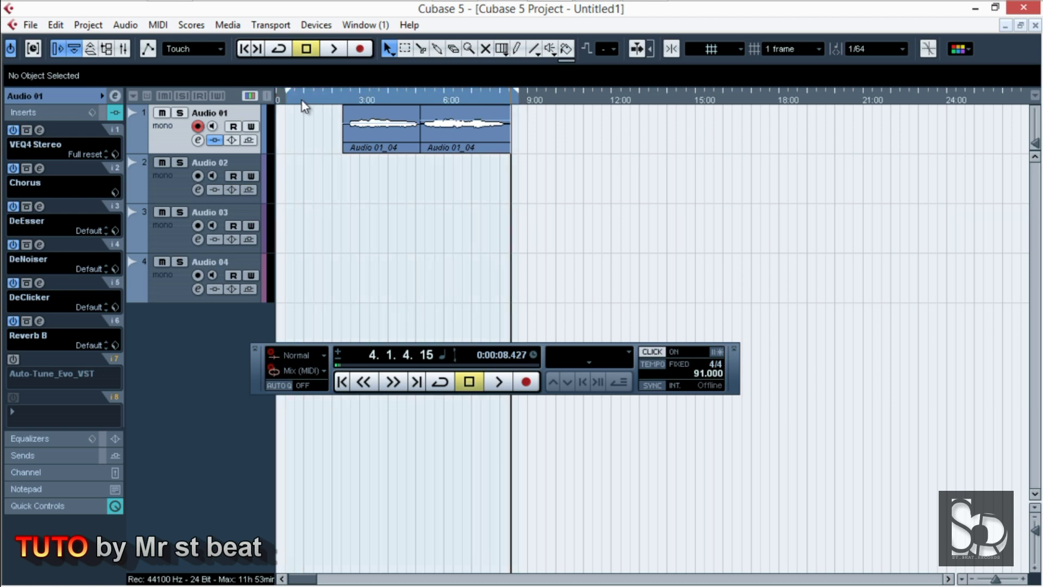
pyautogui.moveTo(288, 95); pyautogui.dragTo(350, 115)
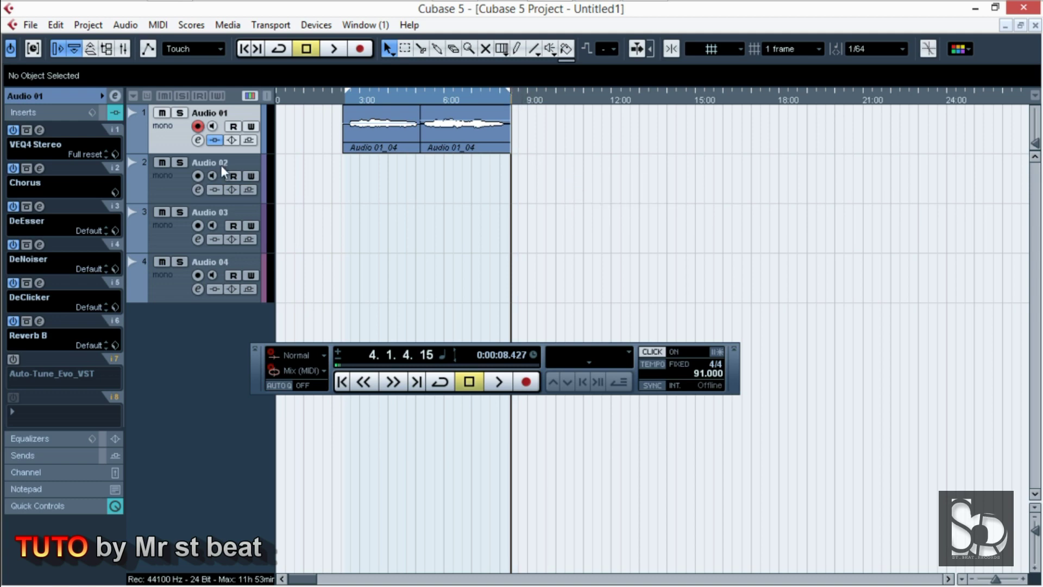
# Export the Stereo Out audio mixdown to the Desktop as an MPEG 1 Layer 3 file named opera.
pyautogui.click(24, 31)
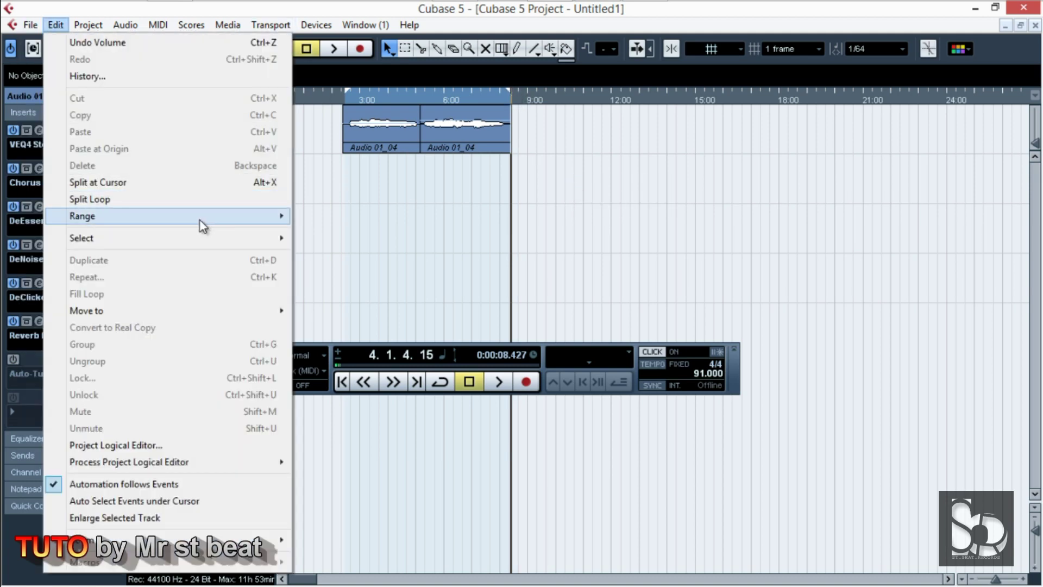
pyautogui.moveTo(237, 293)
pyautogui.click(342, 328)
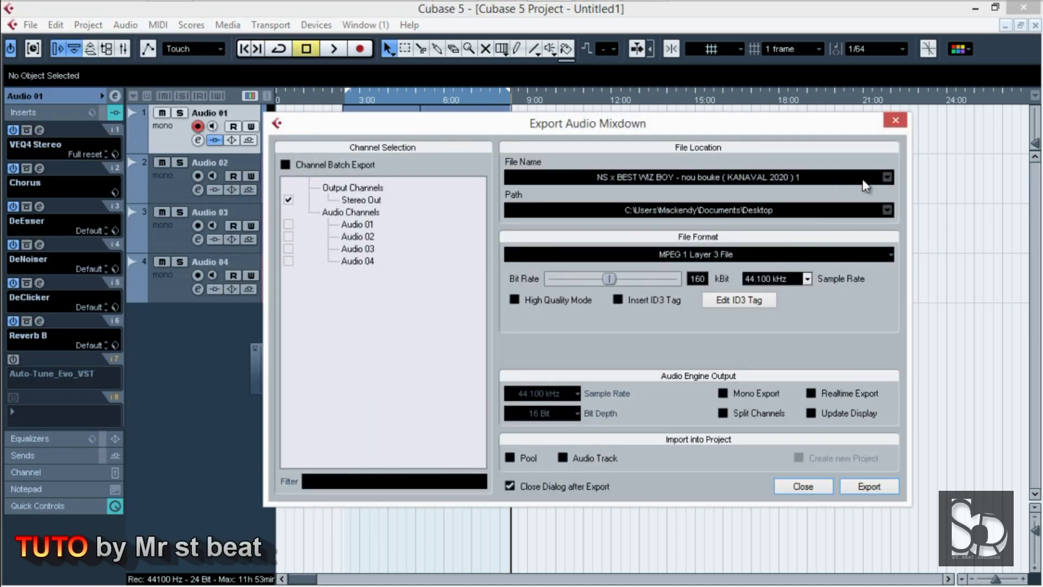
pyautogui.click(887, 177)
pyautogui.click(913, 194)
pyautogui.click(729, 180)
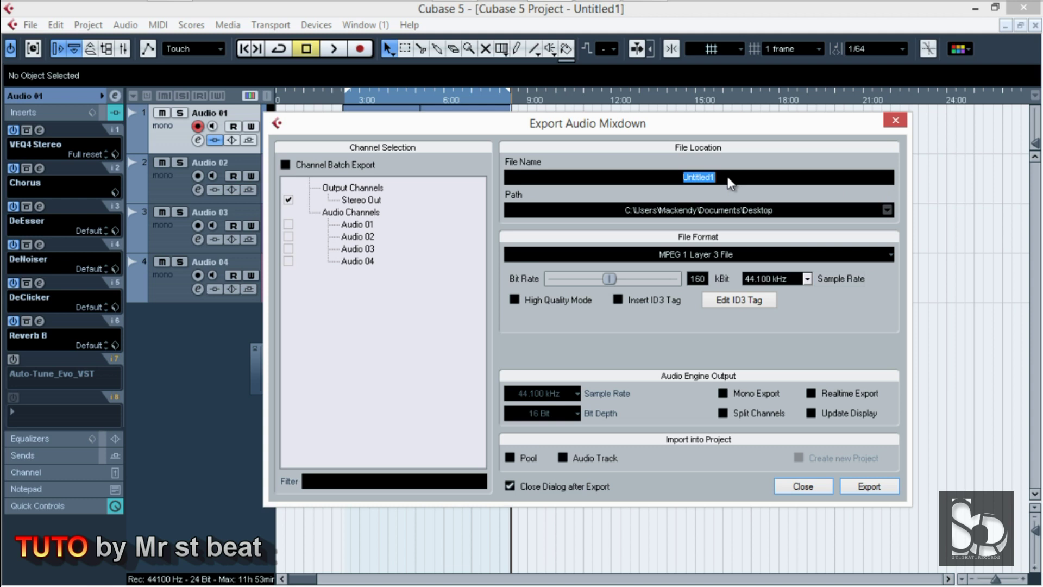
pyautogui.write('opera')
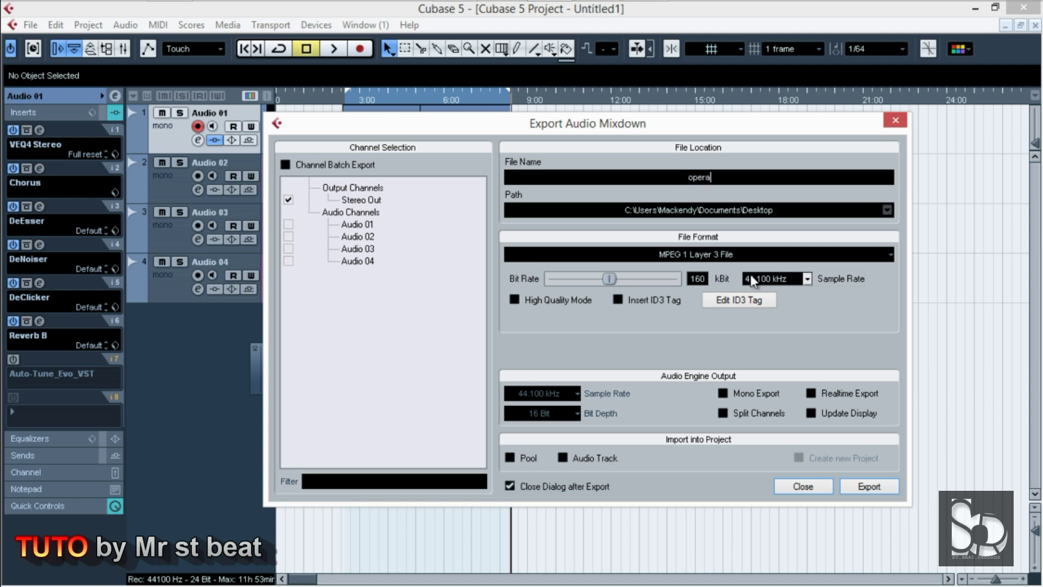
pyautogui.click(870, 486)
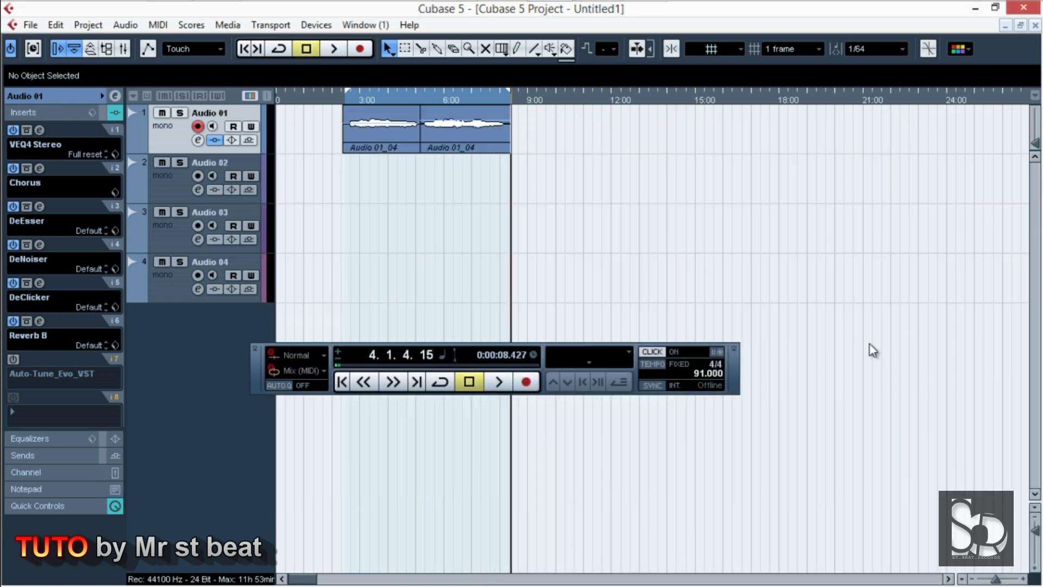
pyautogui.rightClick(616, 205)
pyautogui.click(619, 208)
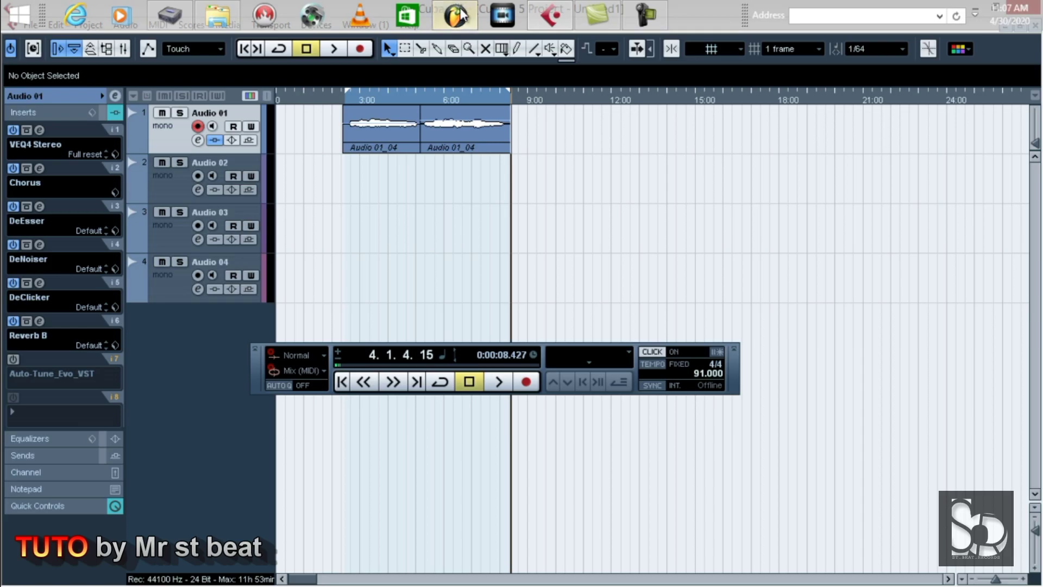
# Switch to FL Studio and add an FPC drum channel, placing its window clear of the channel list.
pyautogui.click(457, 14)
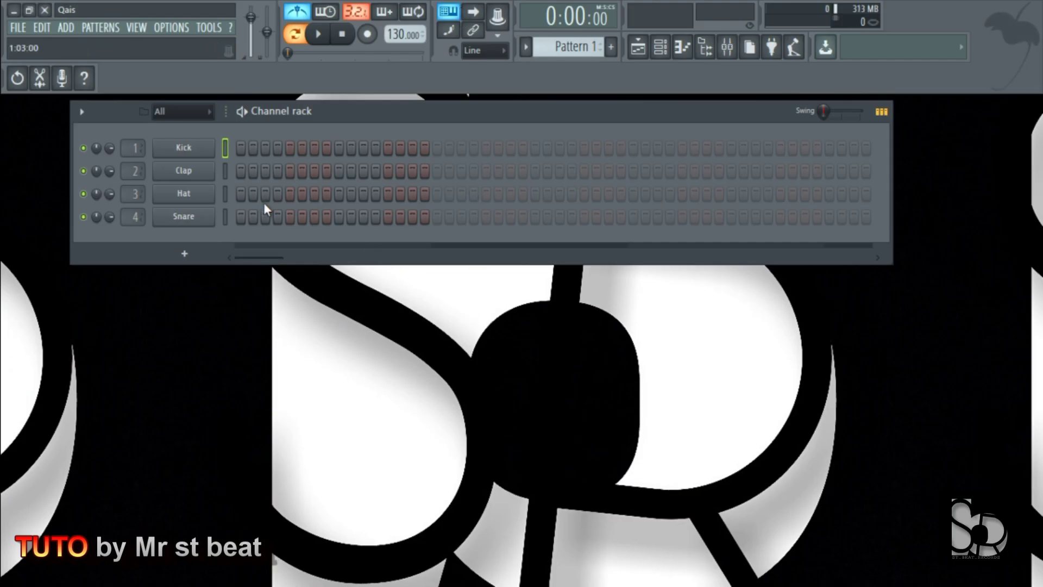
pyautogui.moveTo(494, 128); pyautogui.dragTo(471, 120)
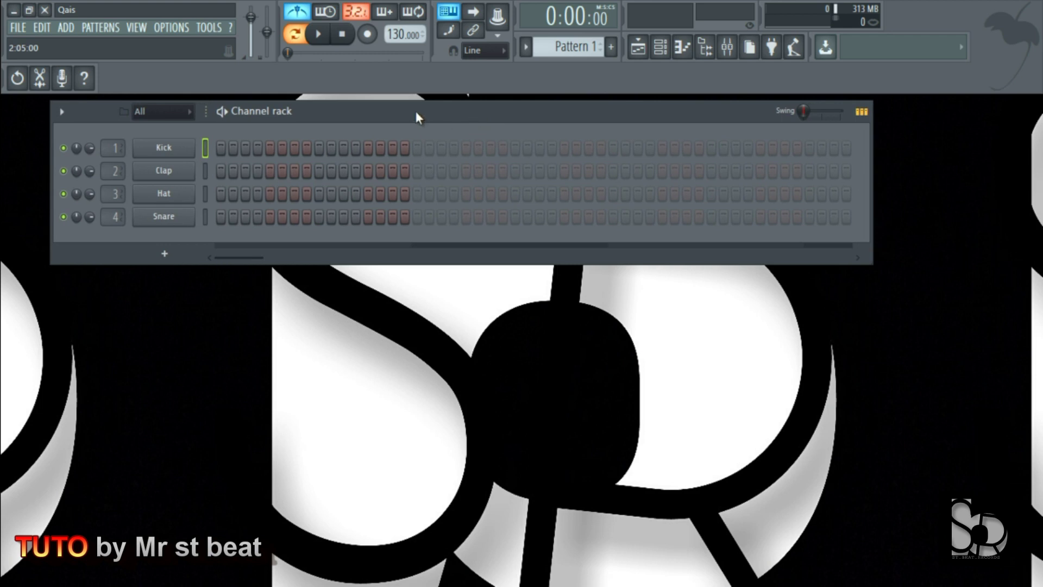
pyautogui.click(66, 27)
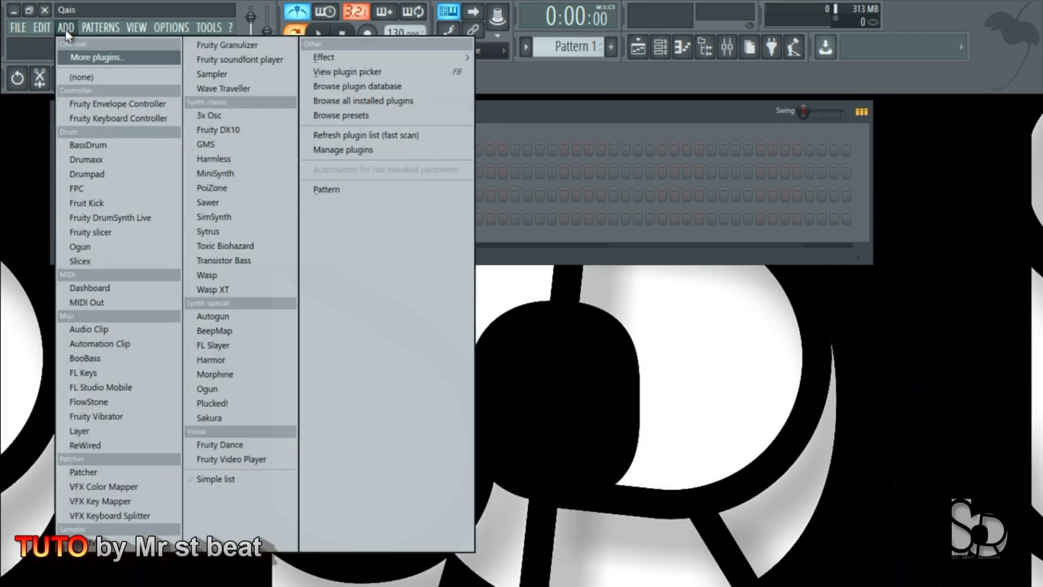
pyautogui.click(100, 188)
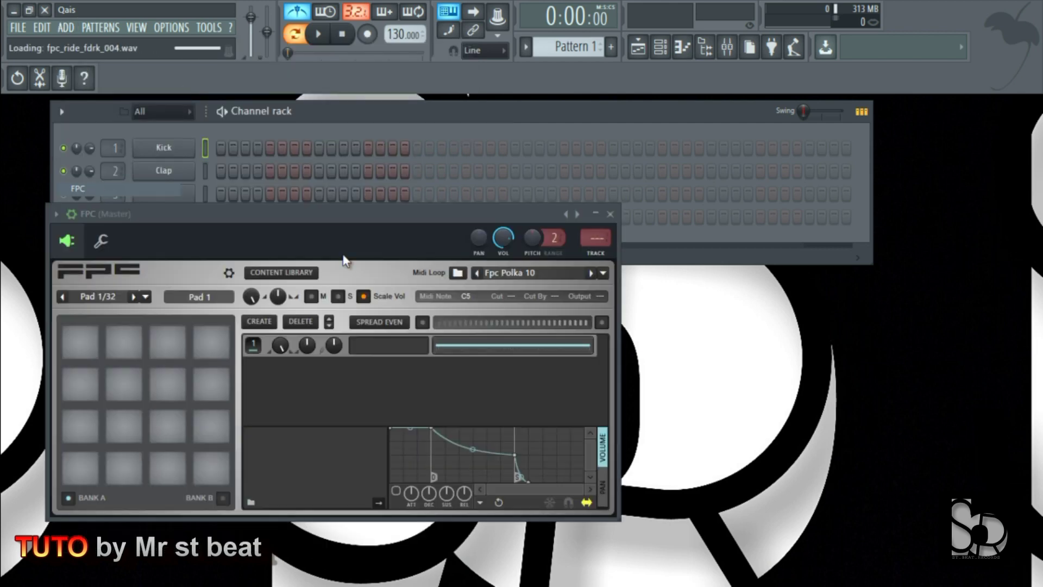
pyautogui.moveTo(361, 226); pyautogui.dragTo(530, 169)
# Audition the drum pads of the default FPC kit, including the kick, snares, hats, toms and crashes.
pyautogui.click(293, 292)
pyautogui.click(334, 304)
pyautogui.click(364, 299)
pyautogui.click(400, 302)
pyautogui.click(285, 344)
pyautogui.click(280, 377)
pyautogui.click(281, 420)
pyautogui.click(323, 421)
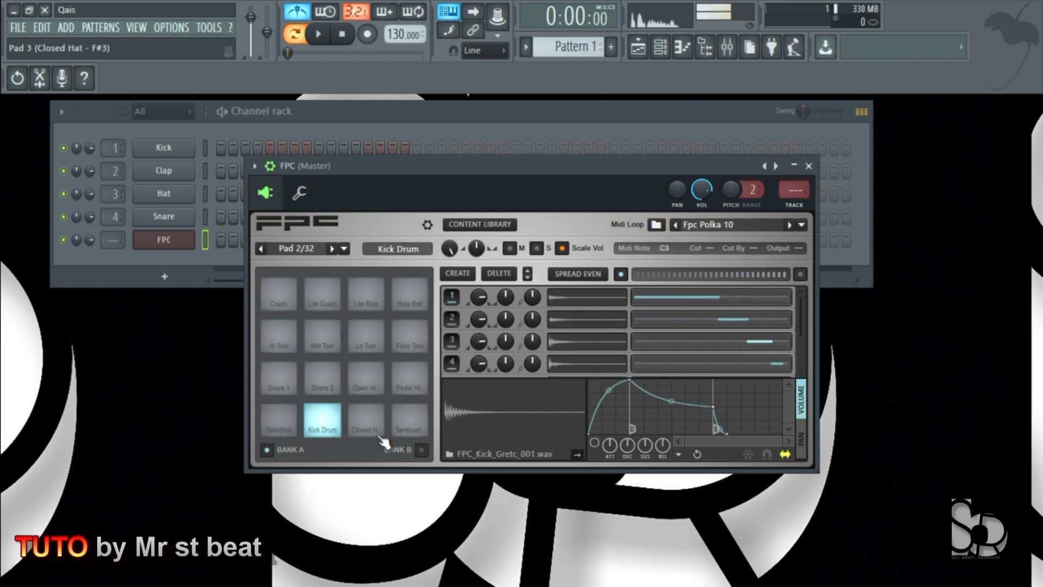
pyautogui.click(365, 421)
pyautogui.click(409, 420)
pyautogui.click(398, 377)
pyautogui.click(409, 334)
pyautogui.click(409, 293)
pyautogui.click(365, 294)
pyautogui.click(323, 294)
pyautogui.click(275, 309)
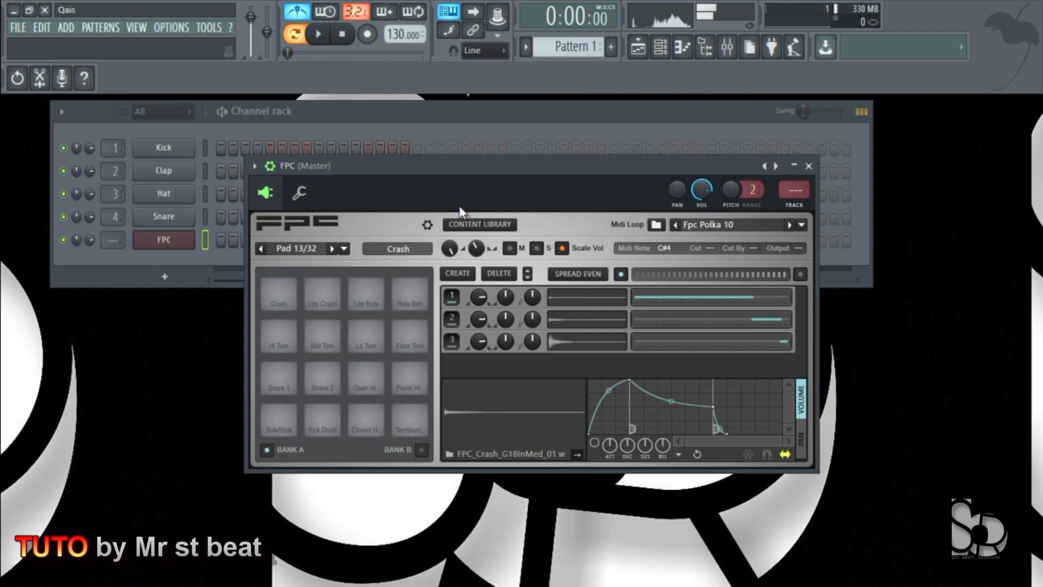
# Load the Empty preset in FPC, try its blank pads and reposition the plugin window.
pyautogui.moveTo(450, 167); pyautogui.dragTo(420, 166)
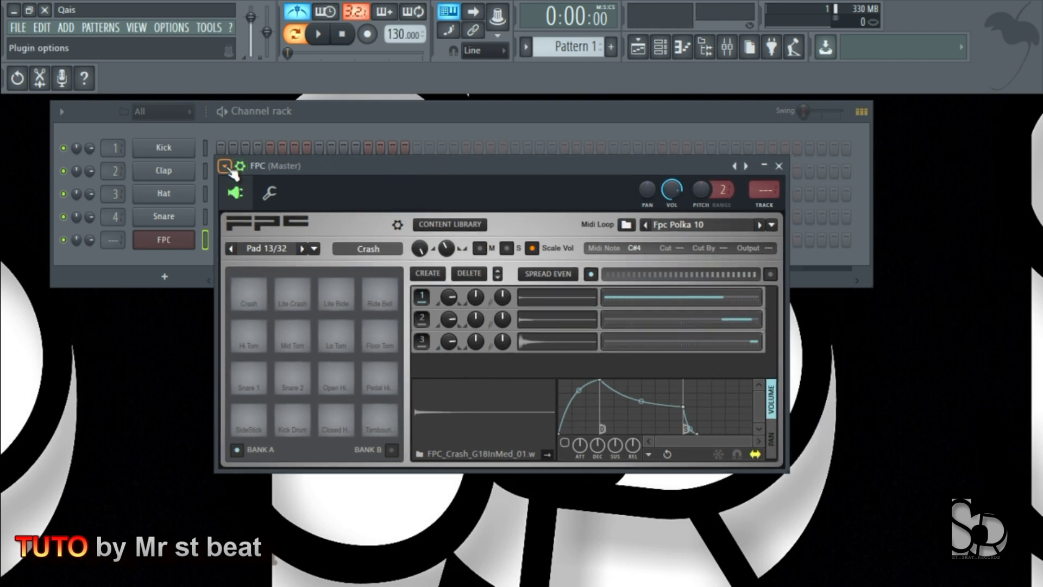
pyautogui.click(226, 167)
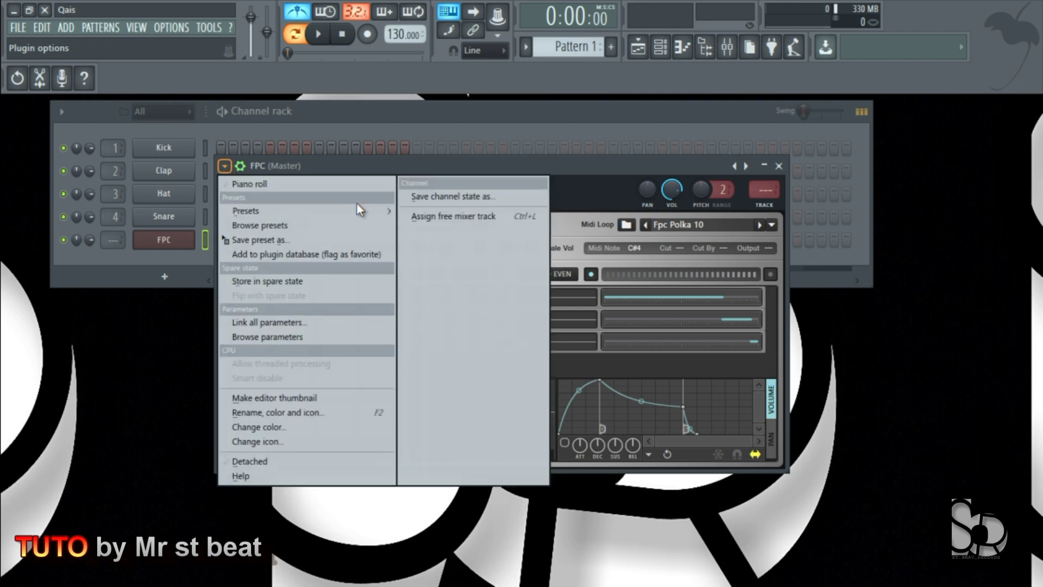
pyautogui.moveTo(359, 212)
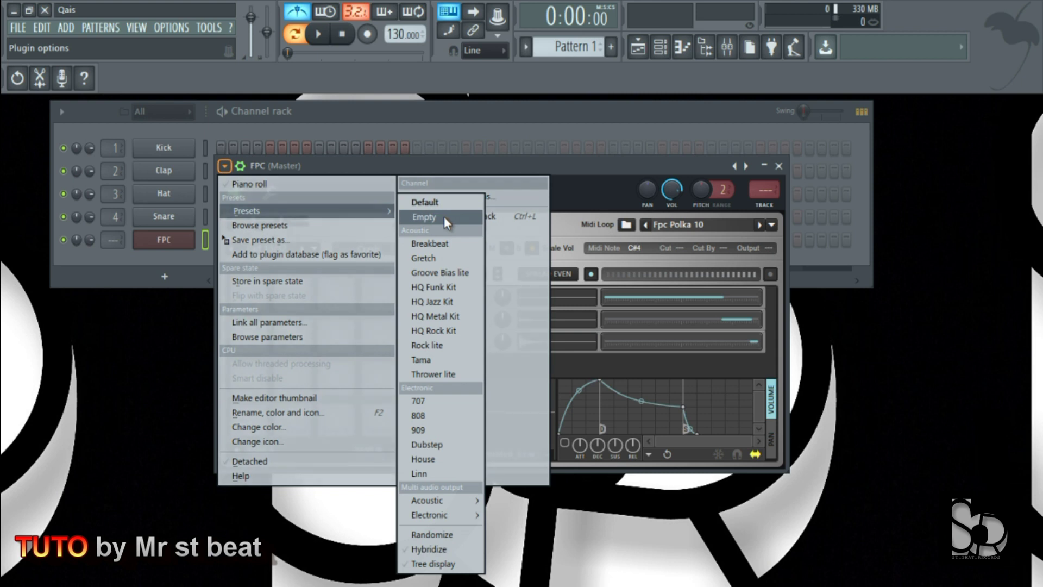
pyautogui.click(444, 217)
pyautogui.click(314, 282)
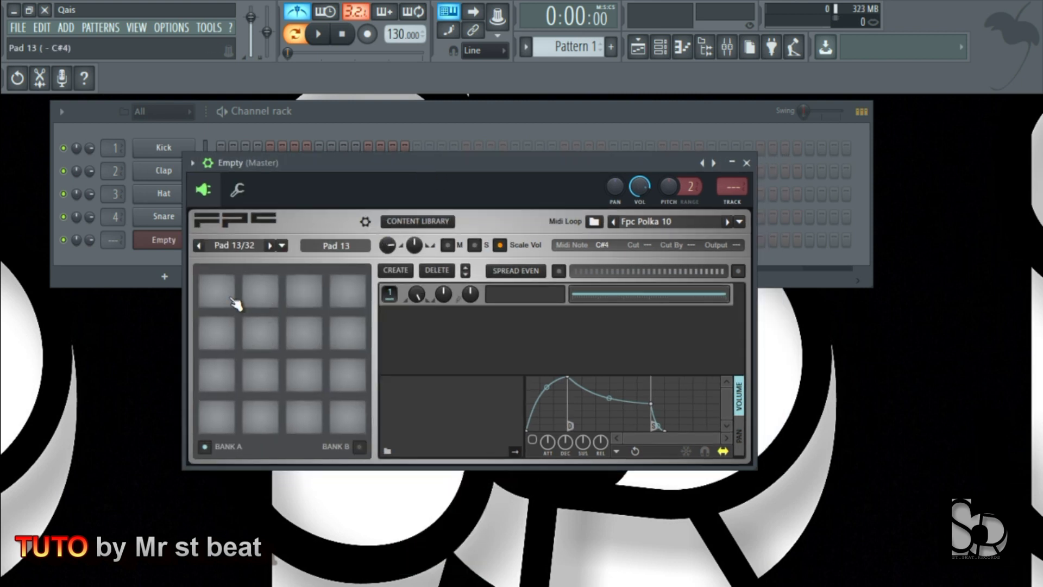
pyautogui.click(227, 328)
pyautogui.moveTo(393, 164); pyautogui.dragTo(311, 241)
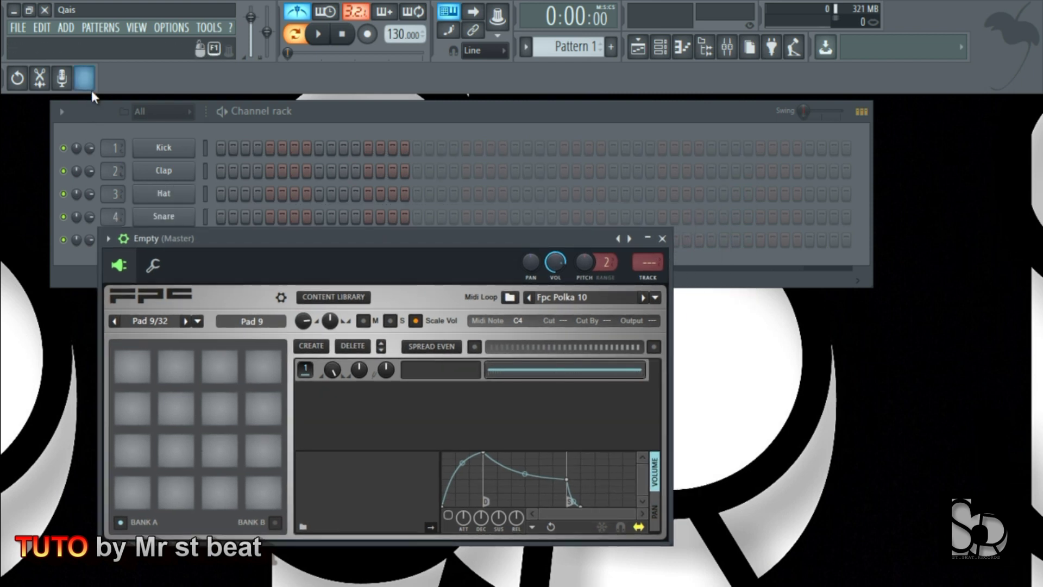
# Open Edison on the Master track as the place to load the opera vocal.
pyautogui.click(14, 11)
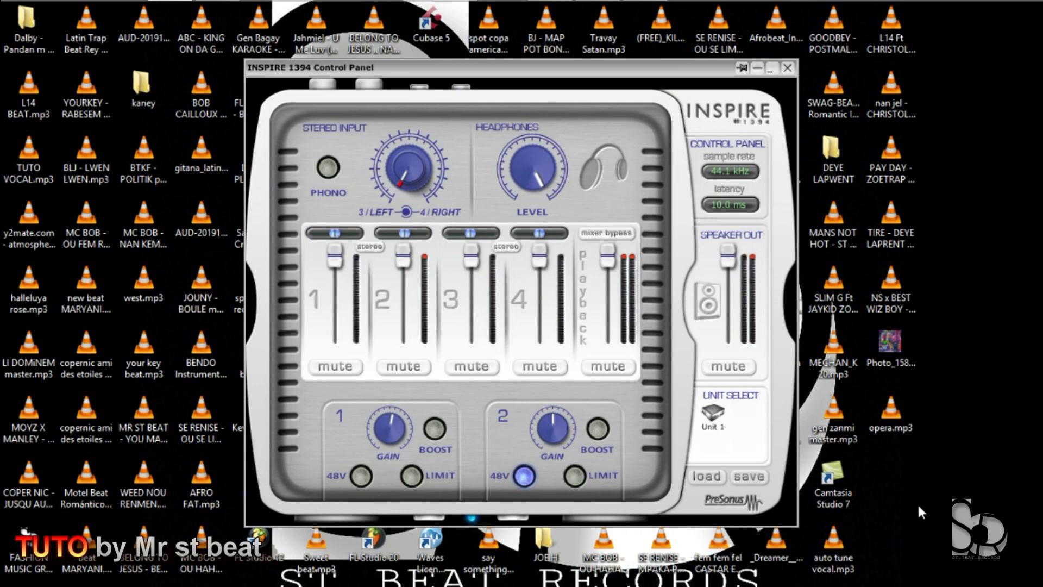
pyautogui.moveTo(891, 418); pyautogui.dragTo(136, 117)
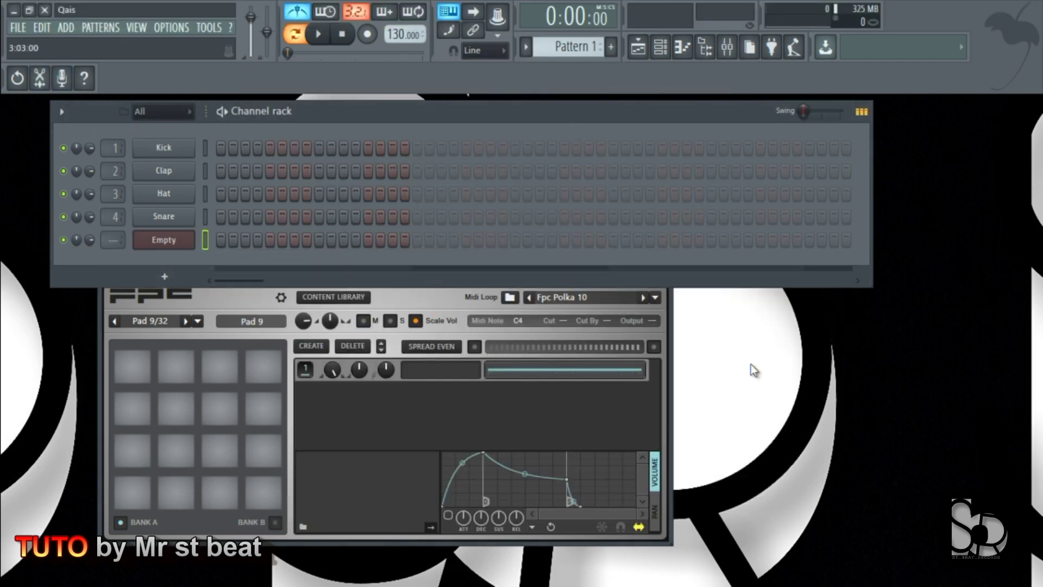
pyautogui.press('F8')
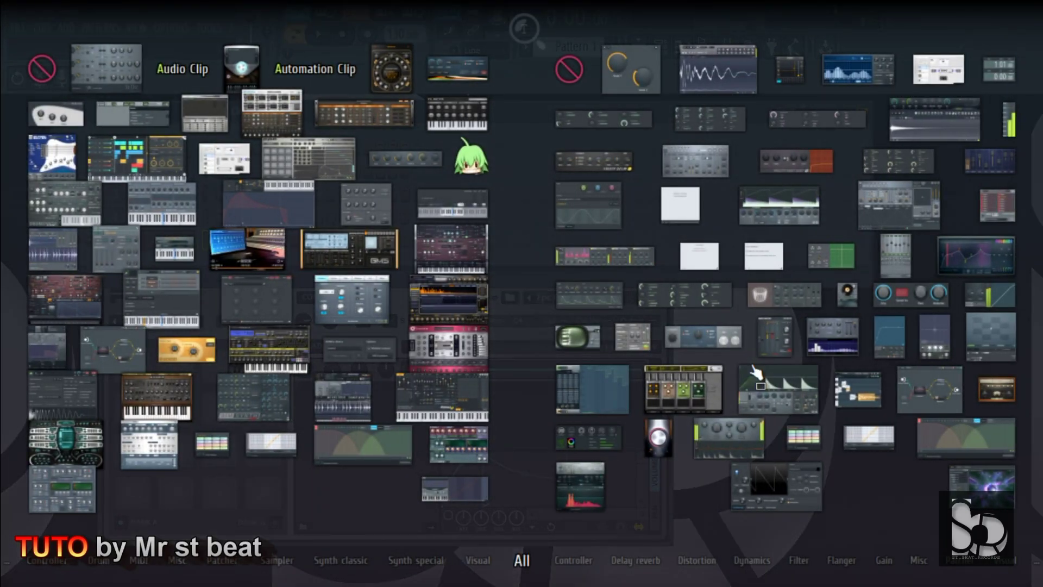
pyautogui.click(715, 72)
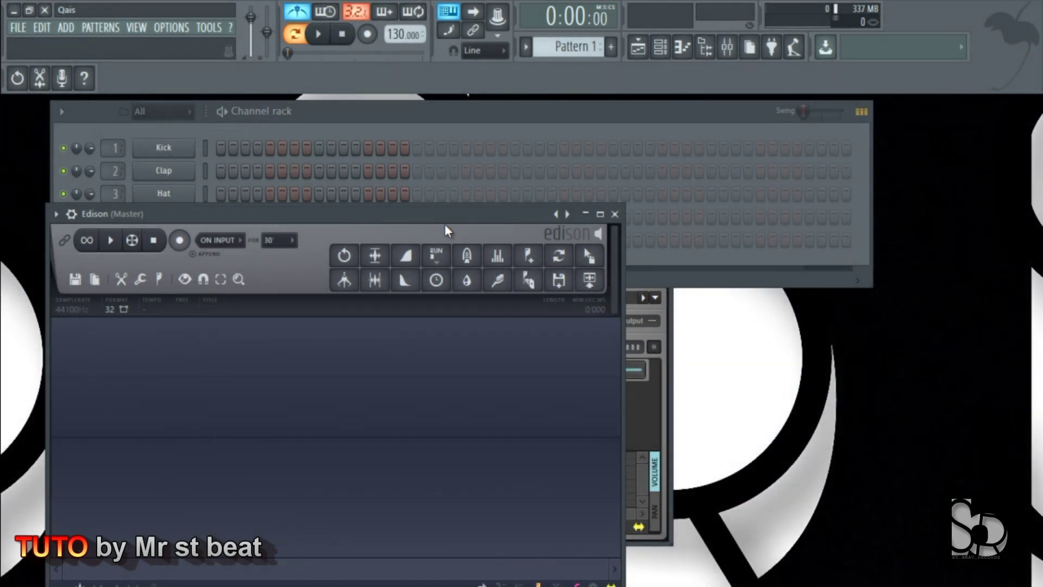
pyautogui.moveTo(444, 227); pyautogui.dragTo(542, 140)
# Arrange the Edison and FPC windows so that the waveform area and the drum pads are both accessible.
pyautogui.press('F8')
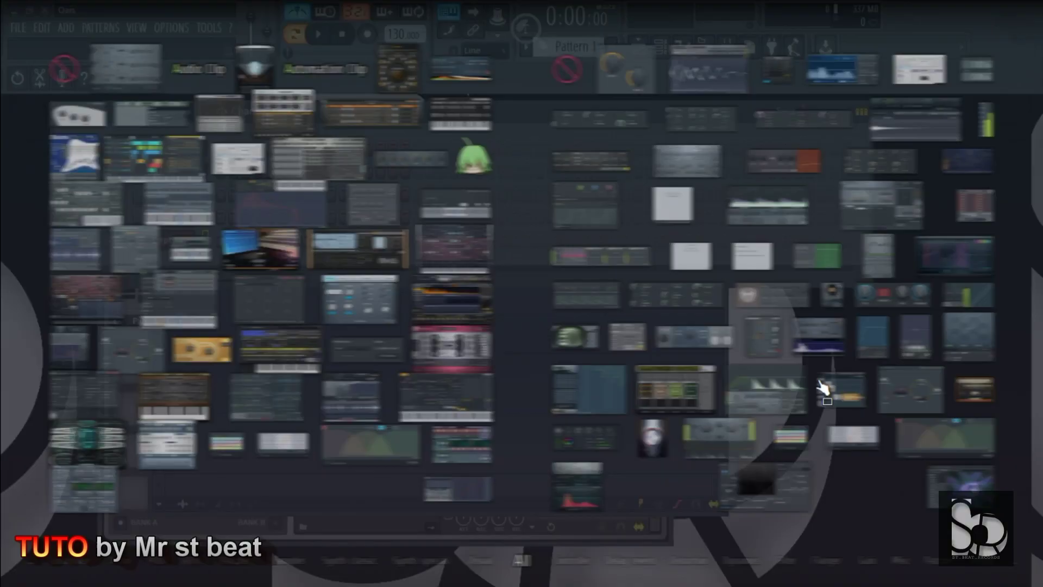
pyautogui.press('F8')
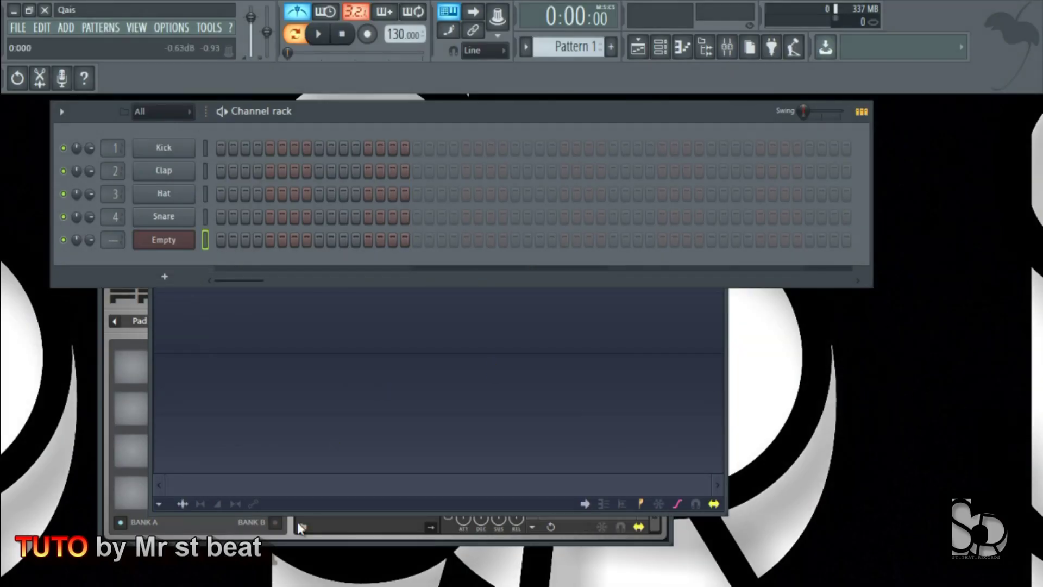
pyautogui.click(225, 514)
pyautogui.moveTo(435, 128); pyautogui.dragTo(668, 163)
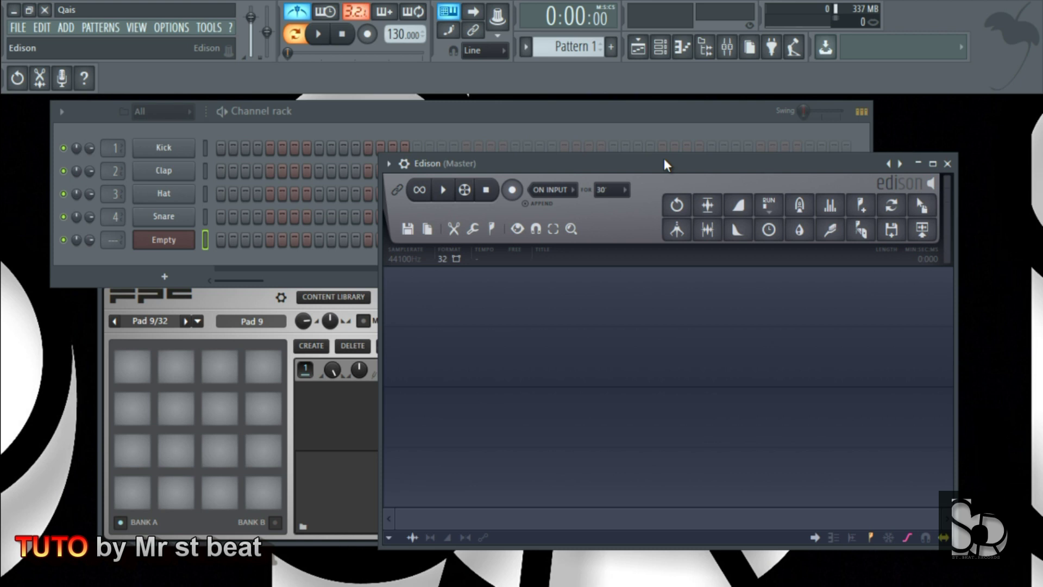
pyautogui.click(237, 309)
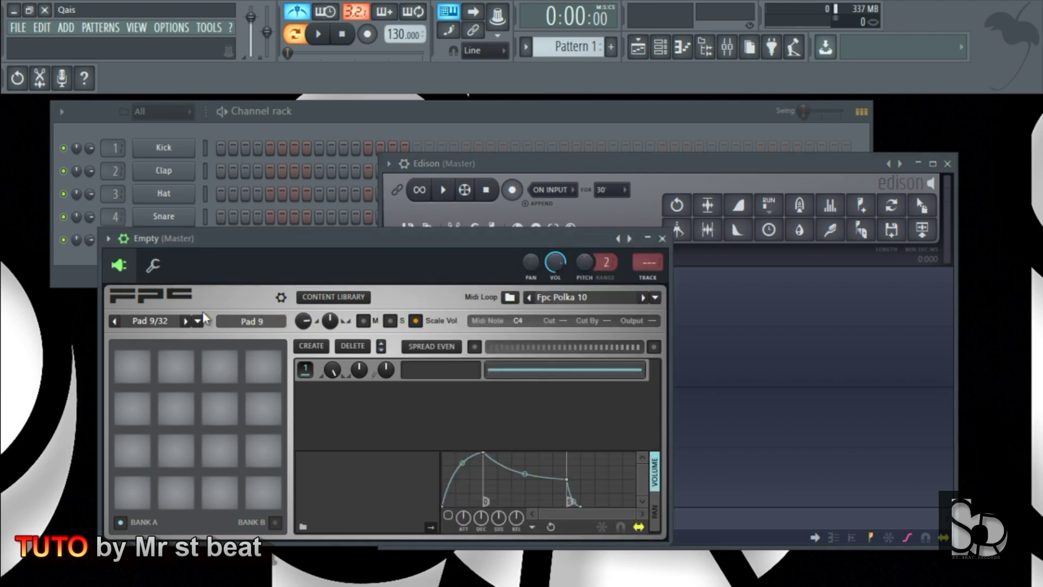
pyautogui.moveTo(305, 244); pyautogui.dragTo(302, 239)
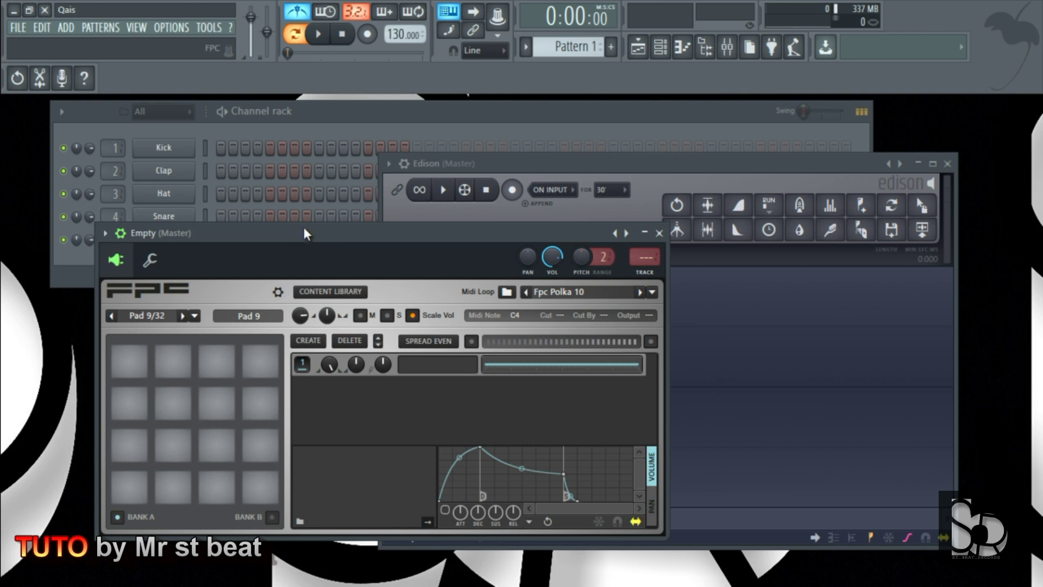
pyautogui.moveTo(303, 230); pyautogui.dragTo(355, 235)
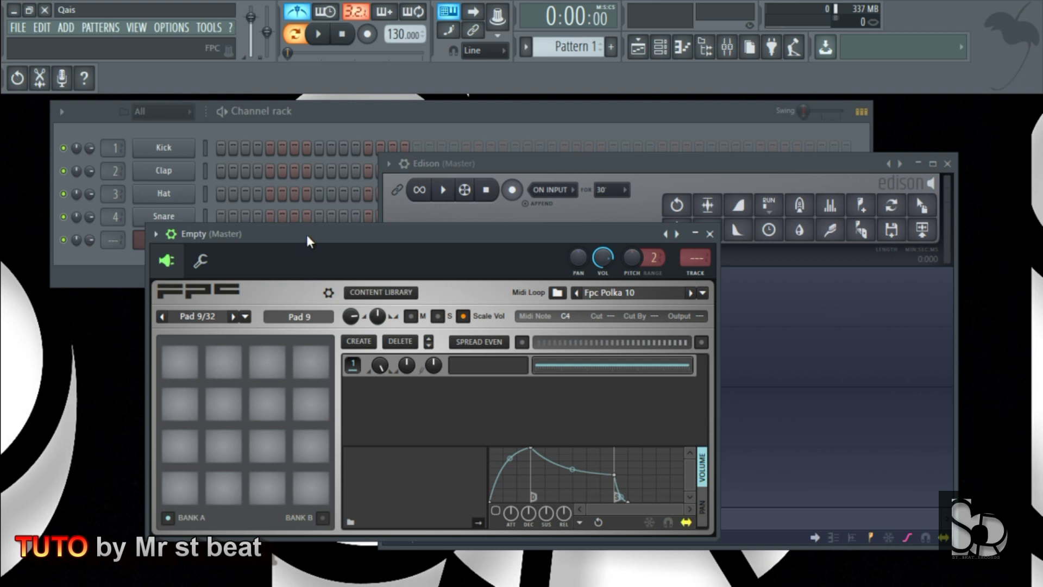
pyautogui.moveTo(306, 233); pyautogui.dragTo(288, 221)
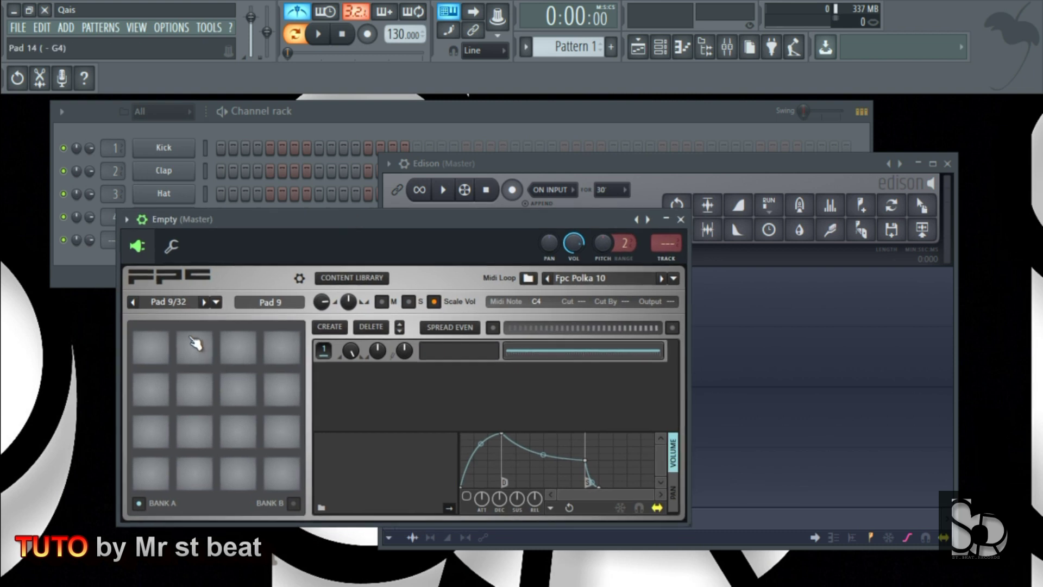
# Load opera.mp3 from the desktop into Edison.
pyautogui.click(589, 167)
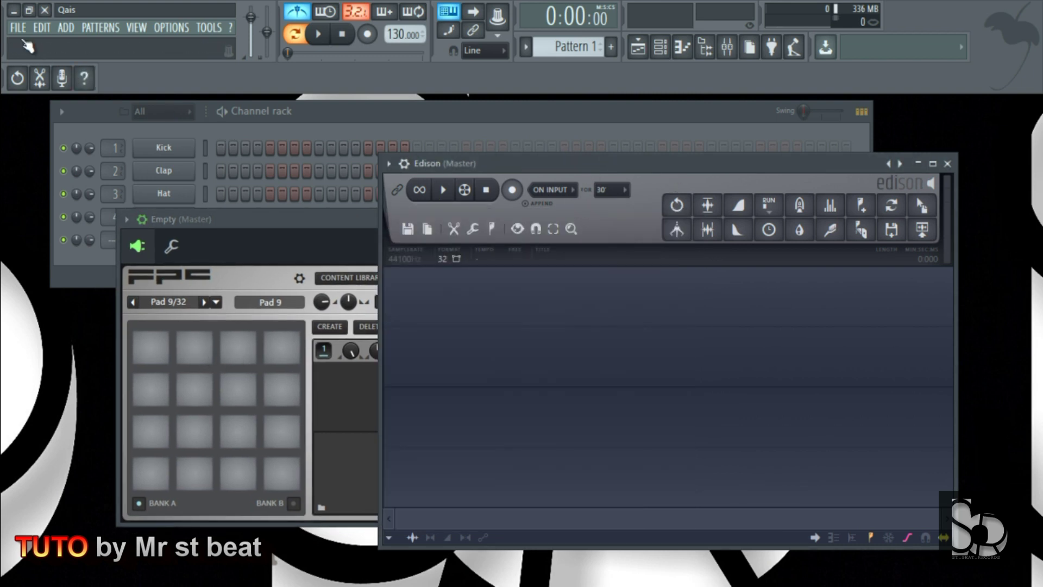
pyautogui.click(14, 10)
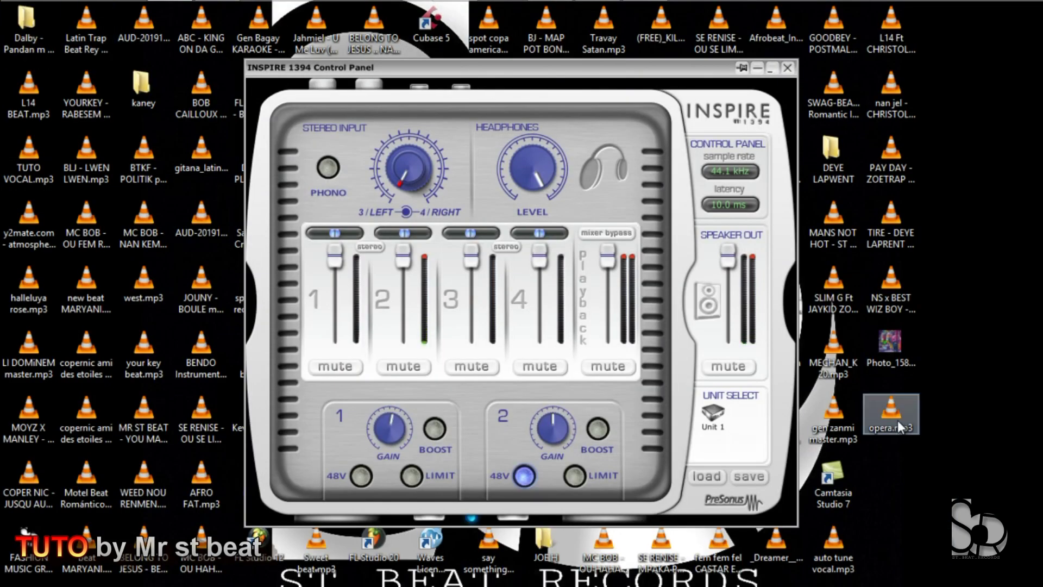
pyautogui.click(453, 15)
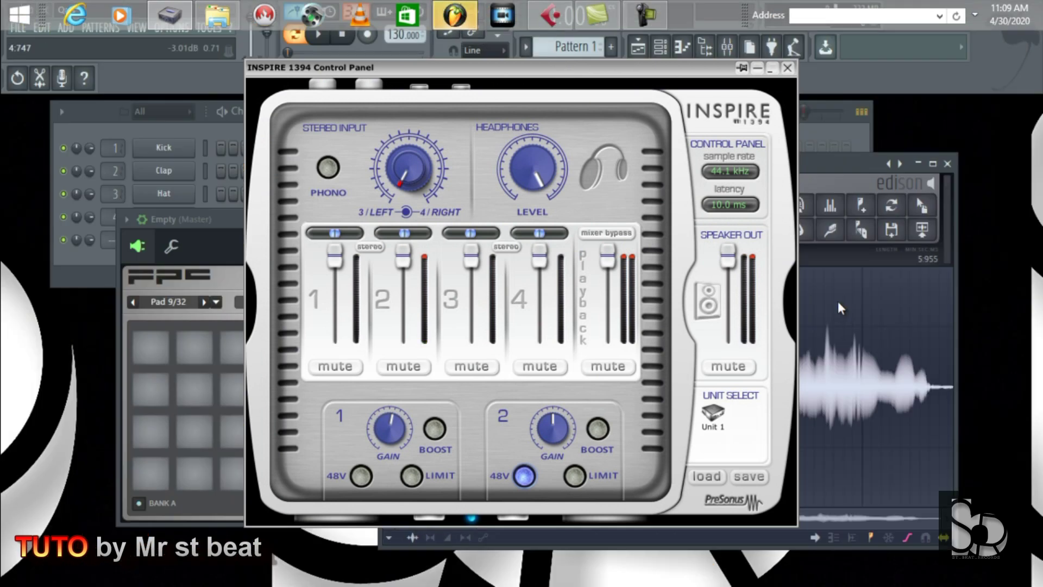
pyautogui.click(818, 187)
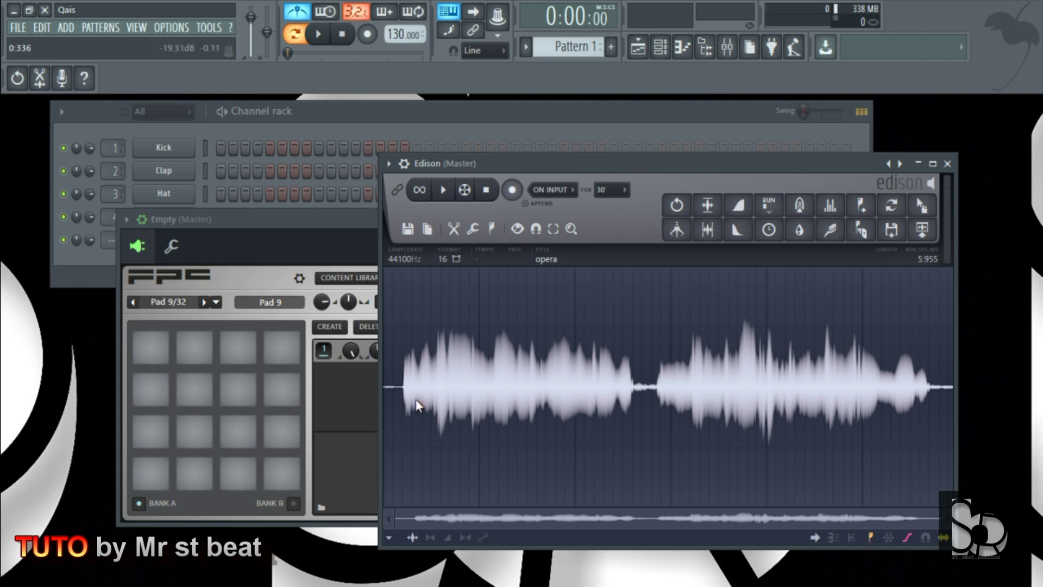
# Play the loaded opera vocal in Edison to listen through its phrases.
pyautogui.click(318, 34)
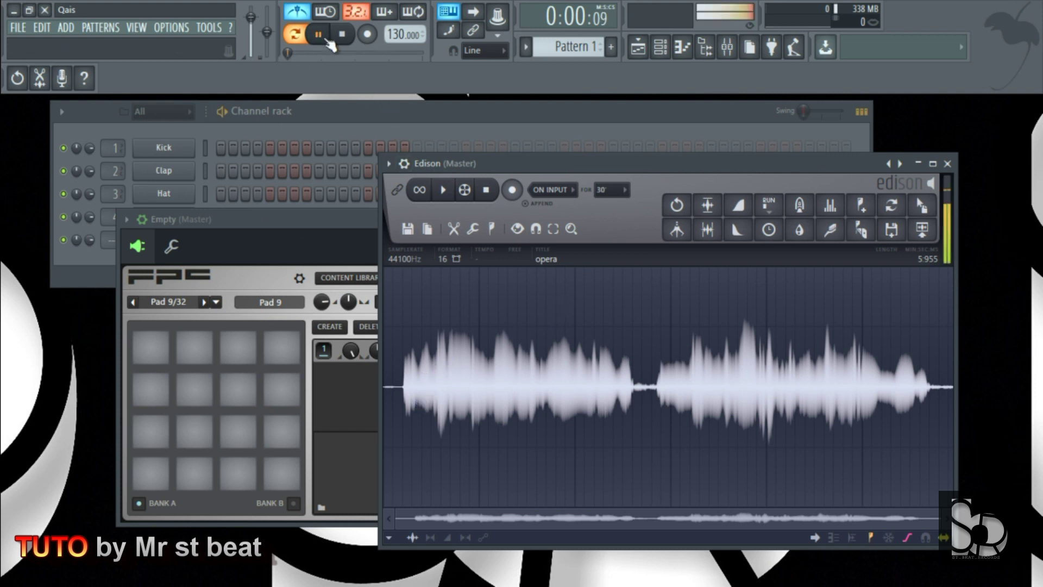
pyautogui.click(342, 34)
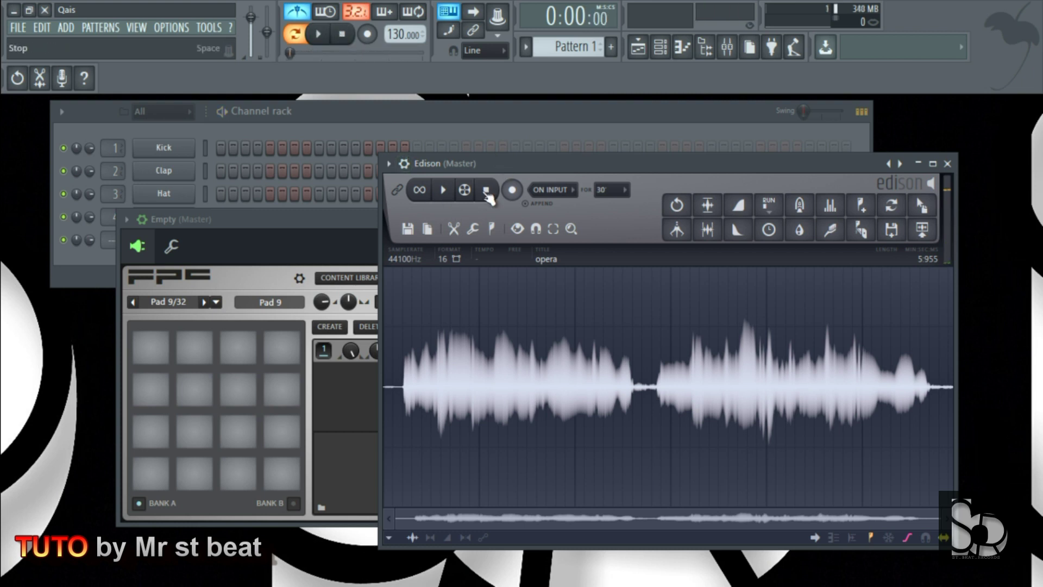
pyautogui.click(443, 190)
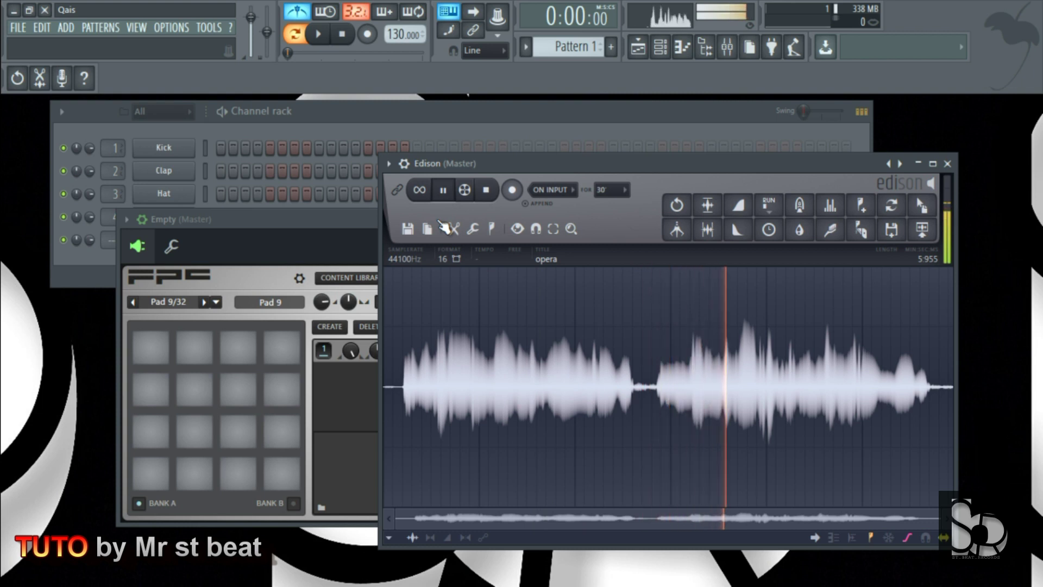
pyautogui.press('space')
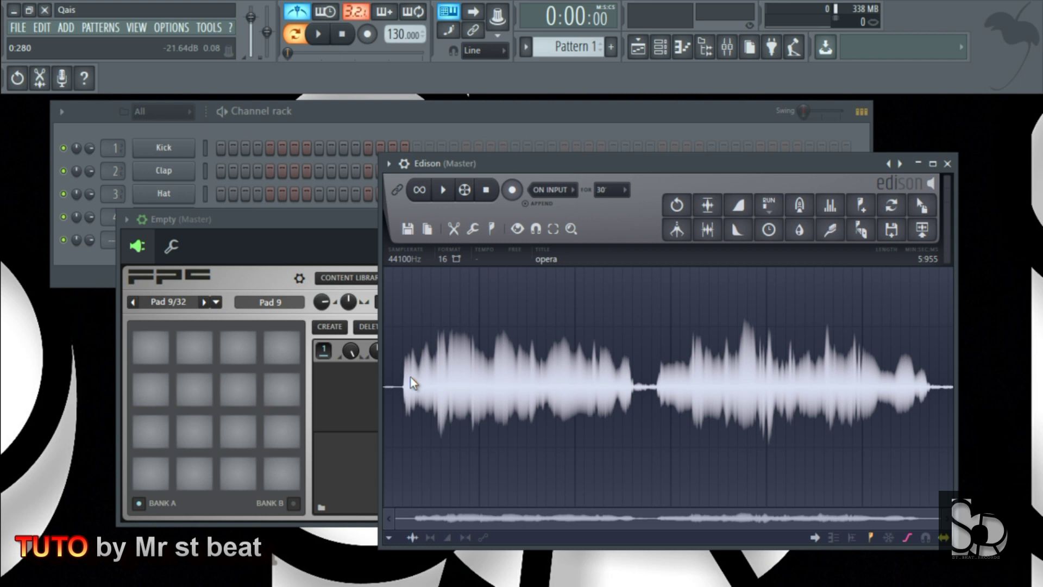
# Select the start of the first vocal phrase in Edison, from about 0:216 to 1:649, and audition the selection.
pyautogui.moveTo(404, 386); pyautogui.dragTo(535, 415)
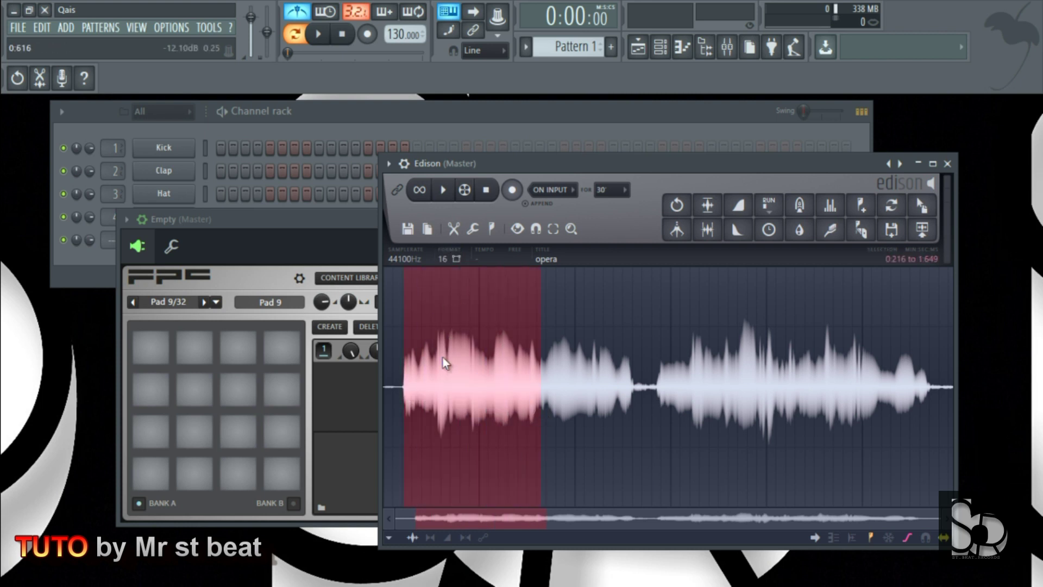
pyautogui.press('space')
pyautogui.press('space')
pyautogui.press('space')
pyautogui.press('space')
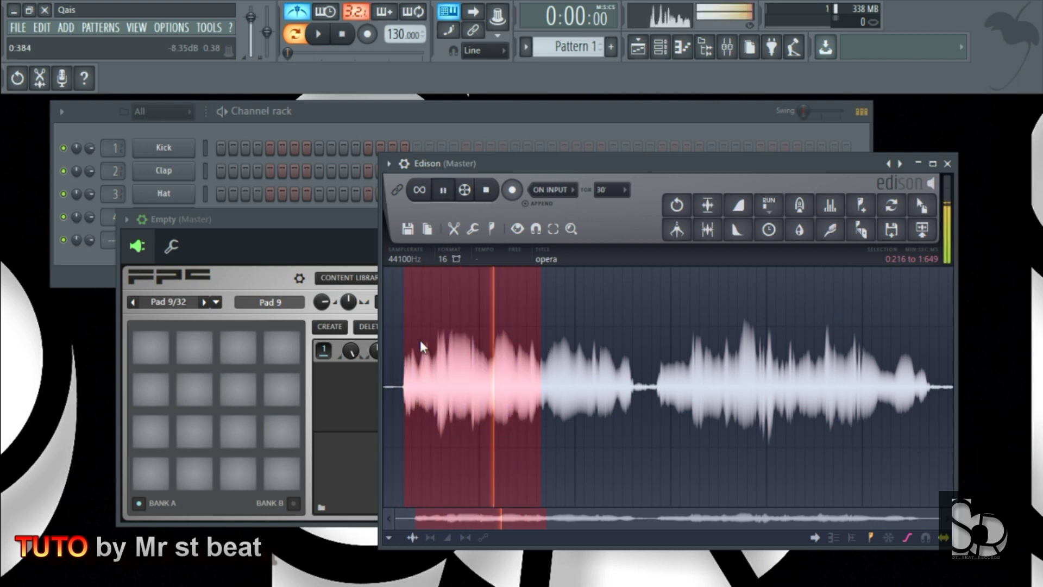
pyautogui.press('space')
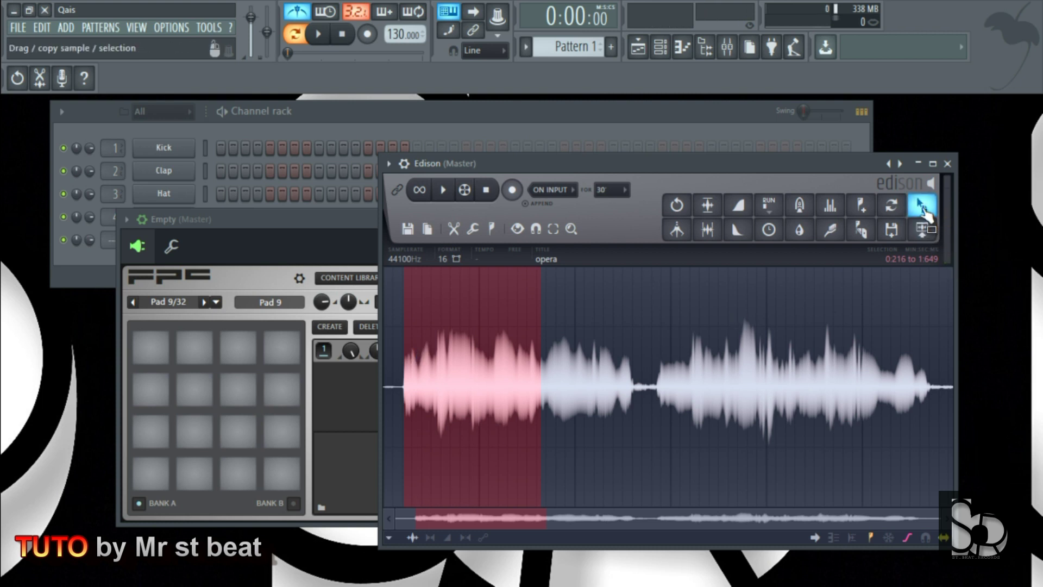
# Copy the selected vocal section from Edison onto Pad 13 in FPC and trigger the pad repeatedly to test it.
pyautogui.moveTo(925, 216); pyautogui.dragTo(157, 348)
pyautogui.click(304, 220)
pyautogui.click(157, 352)
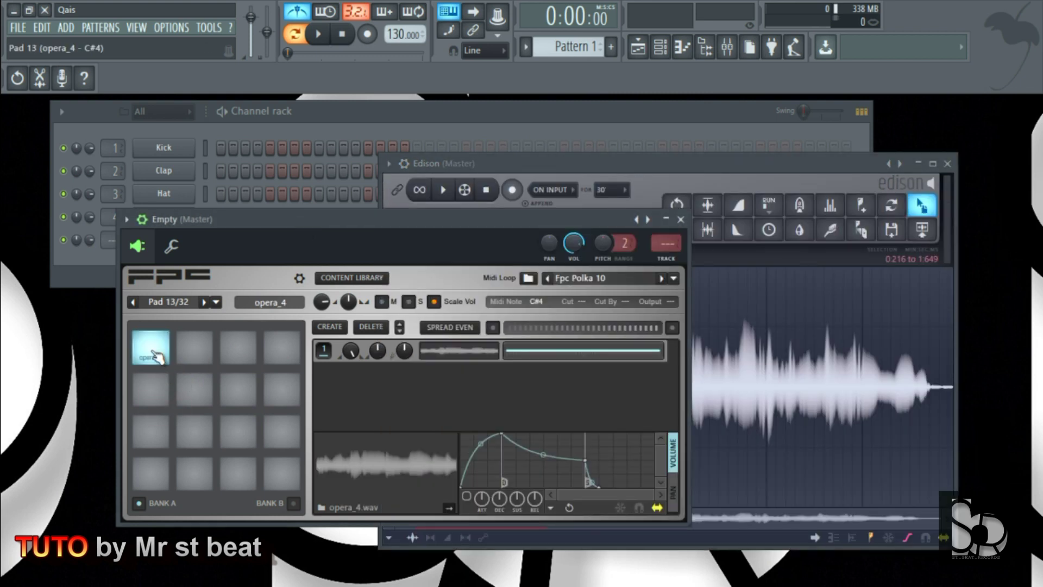
pyautogui.click(156, 354)
pyautogui.click(156, 354)
pyautogui.click(156, 354)
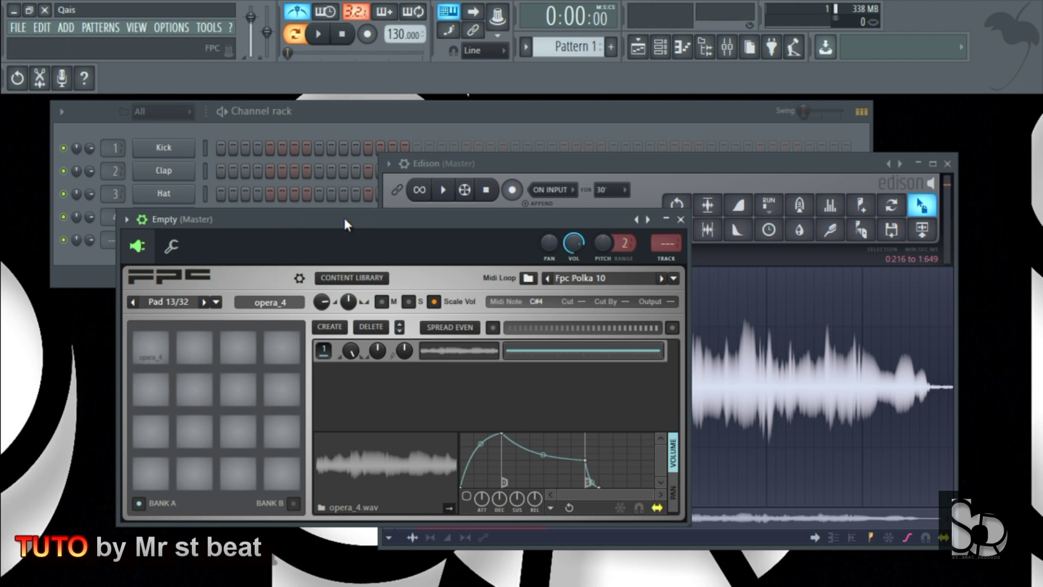
pyautogui.click(154, 360)
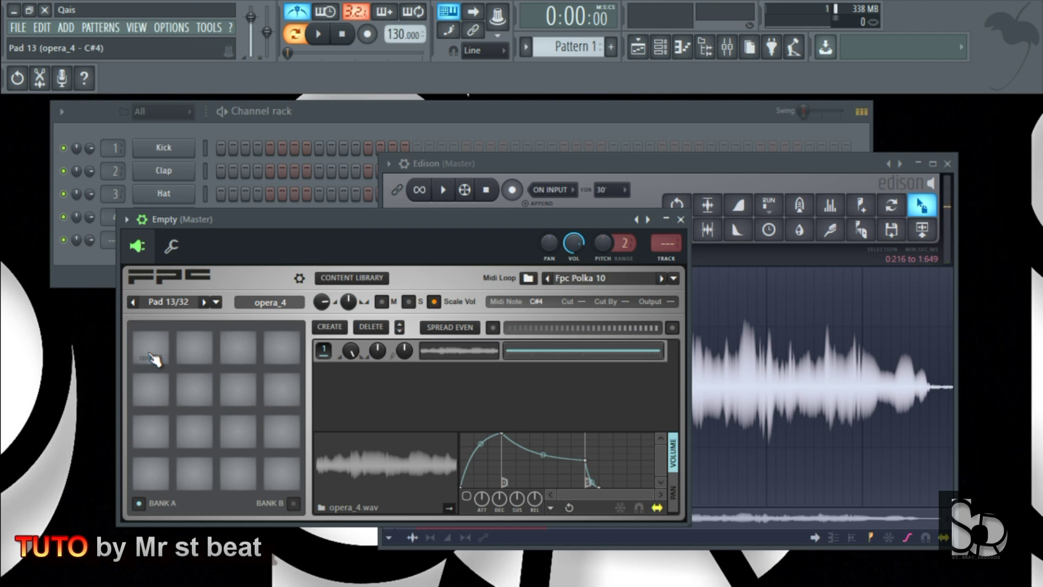
pyautogui.click(154, 360)
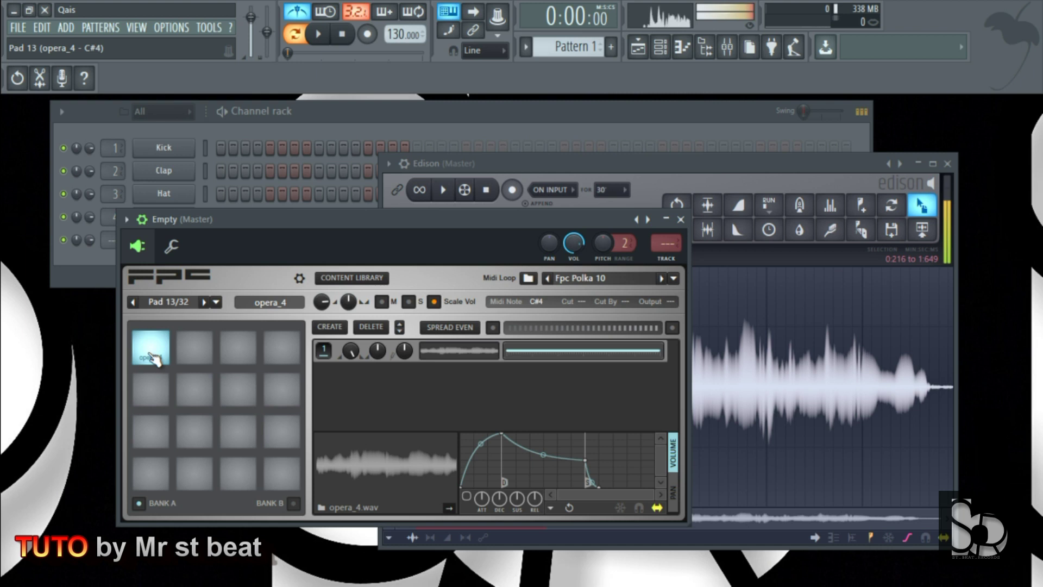
pyautogui.click(154, 360)
pyautogui.click(155, 359)
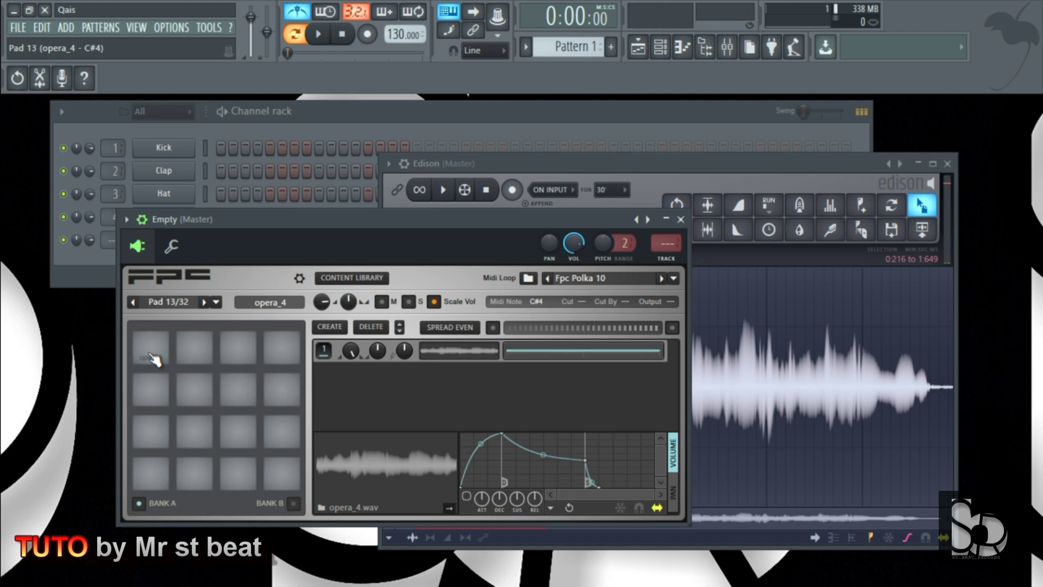
# Set both Cut and Cut By to 1 for Pad 13 in FPC and test the pad with repeated hits.
pyautogui.moveTo(298, 229); pyautogui.dragTo(305, 249)
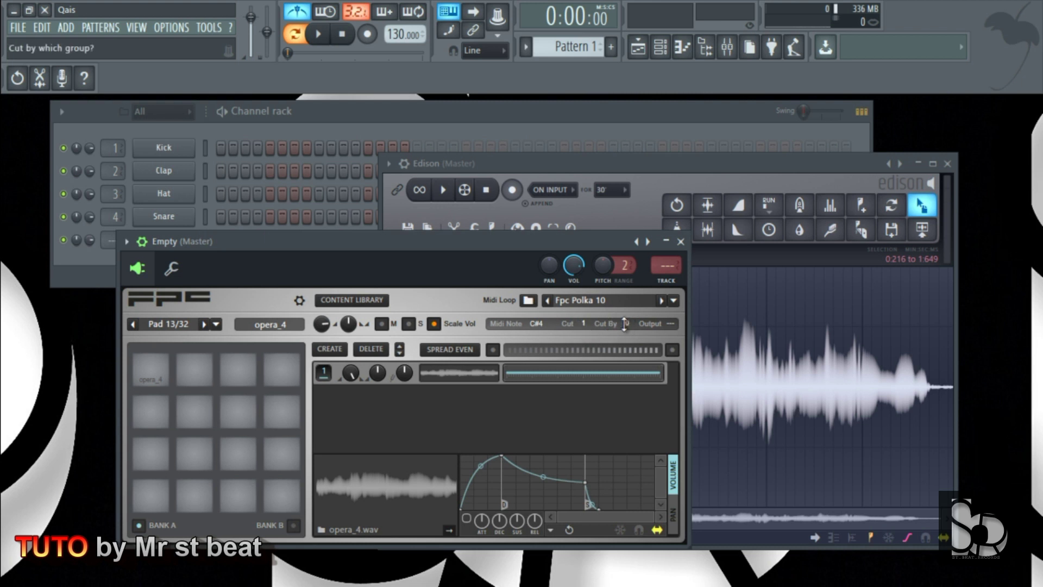
pyautogui.click(170, 377)
pyautogui.click(169, 377)
pyautogui.click(169, 377)
pyautogui.click(170, 377)
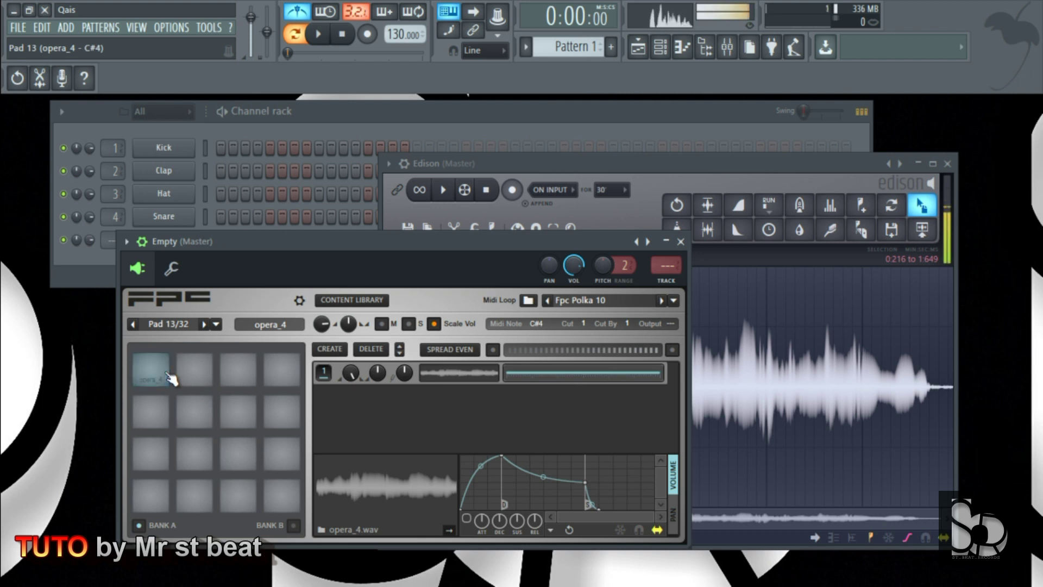
pyautogui.click(169, 377)
pyautogui.click(169, 377)
pyautogui.click(169, 377)
pyautogui.click(149, 380)
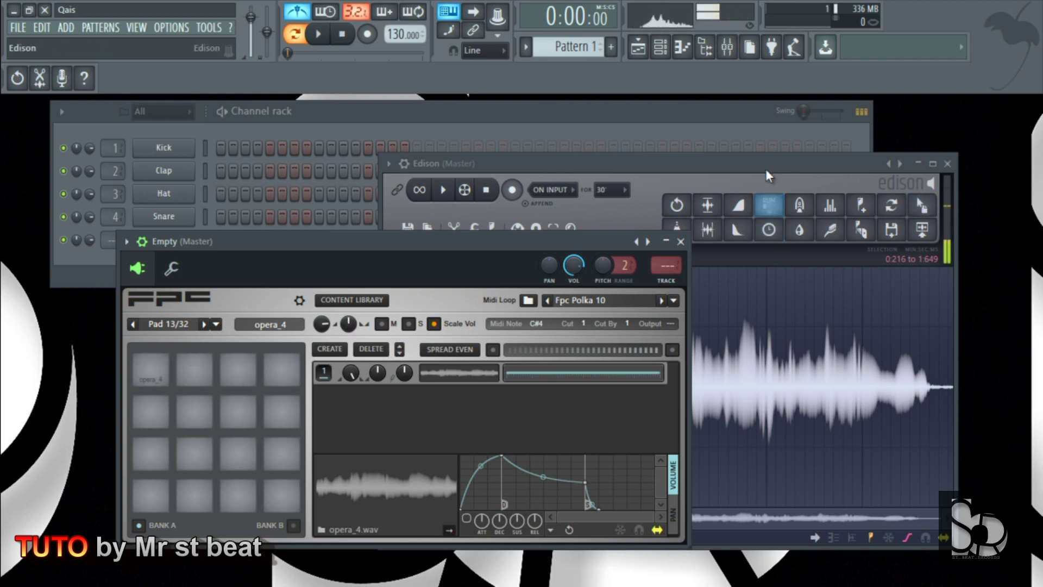
# Select the rest of the first vocal phrase in Edison, from about 1:617 to 2:633, and audition the selection.
pyautogui.click(765, 169)
pyautogui.moveTo(539, 389); pyautogui.dragTo(635, 397)
pyautogui.press('space')
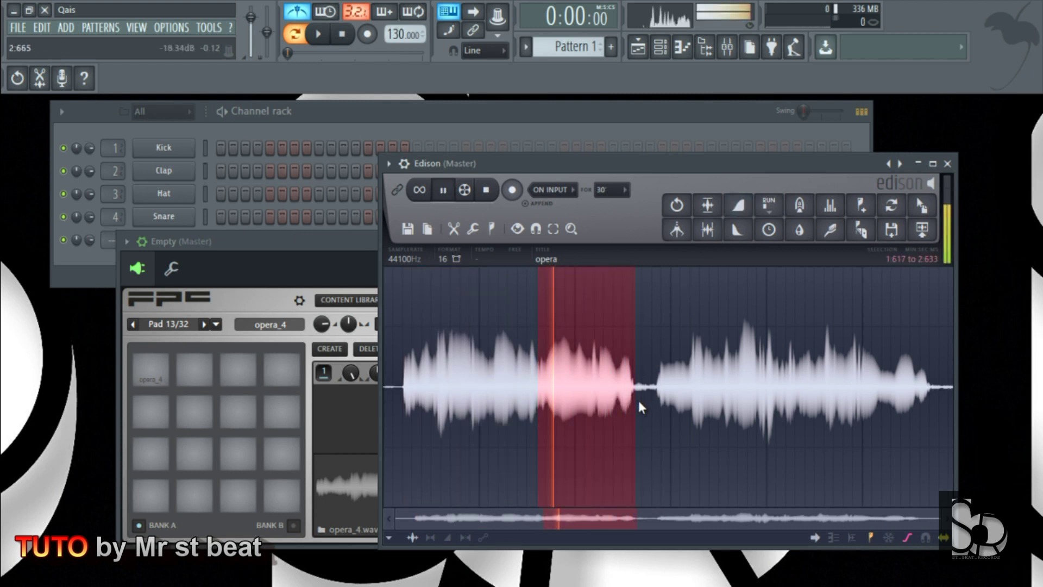
pyautogui.press('space')
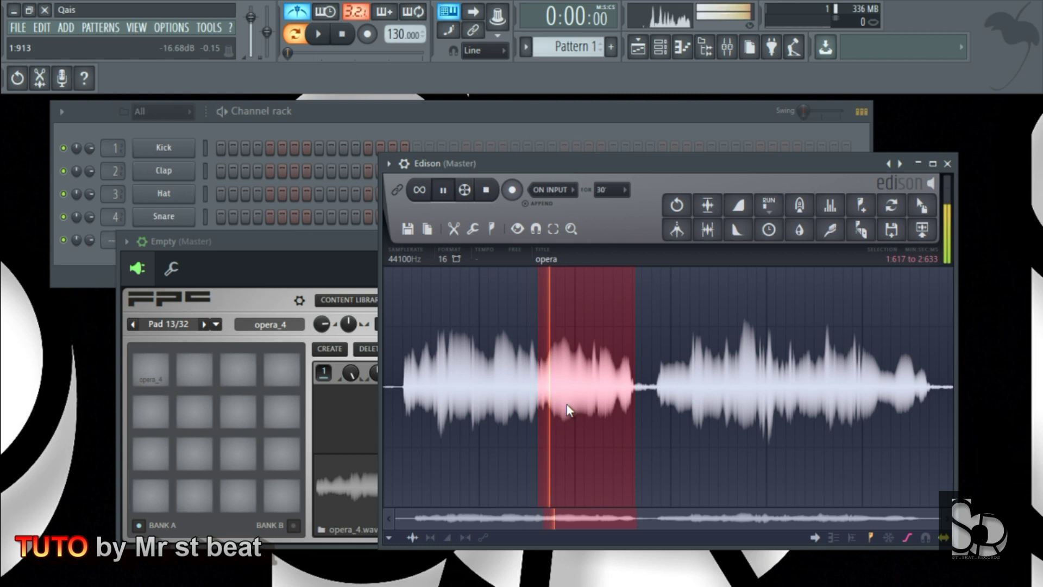
pyautogui.press('space')
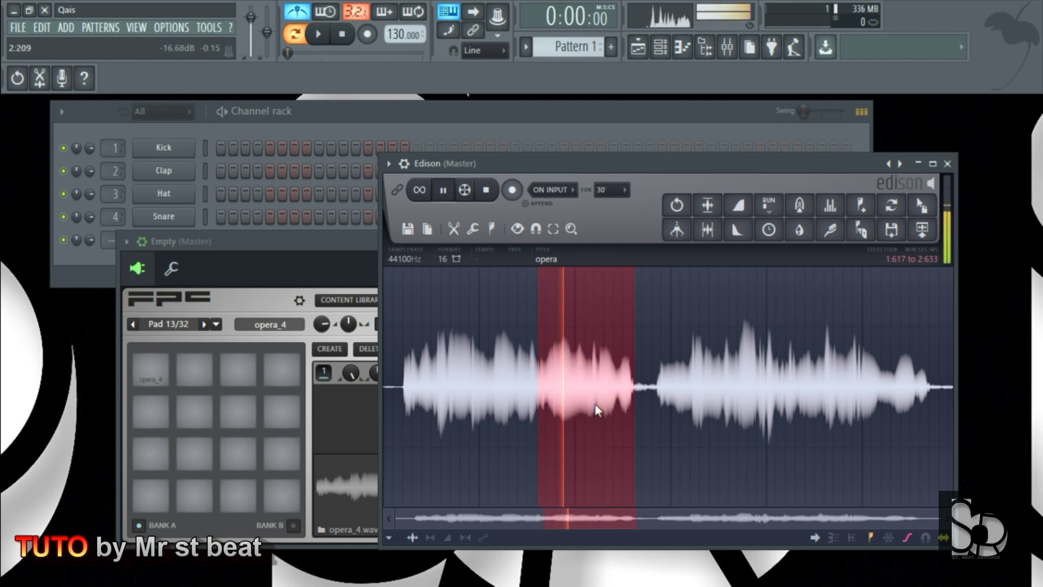
# Copy the selected vocal section from Edison onto Pad 14 in FPC and trigger the pad to test it.
pyautogui.moveTo(923, 209); pyautogui.dragTo(205, 378)
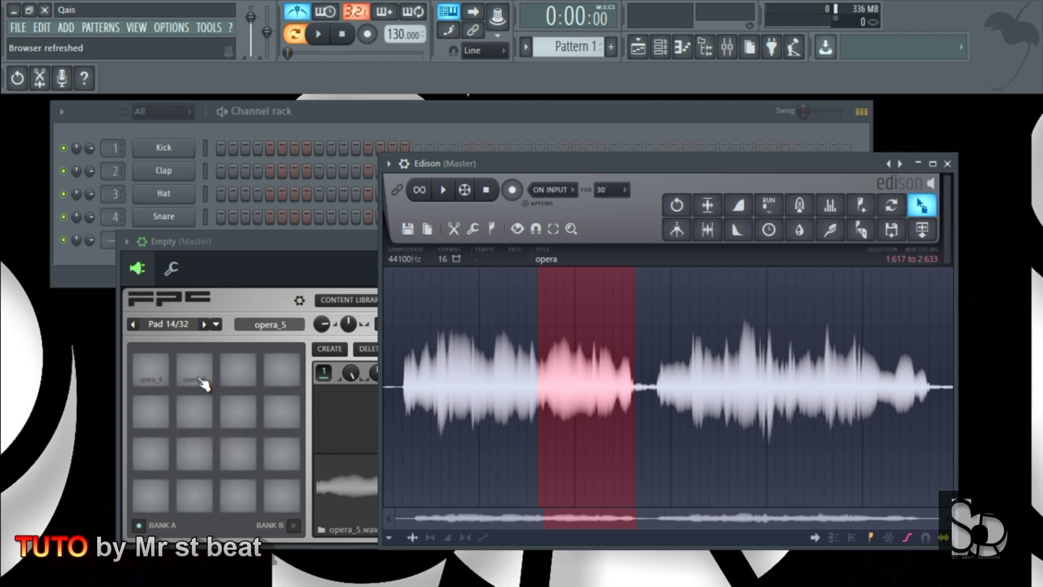
pyautogui.click(205, 381)
pyautogui.click(201, 385)
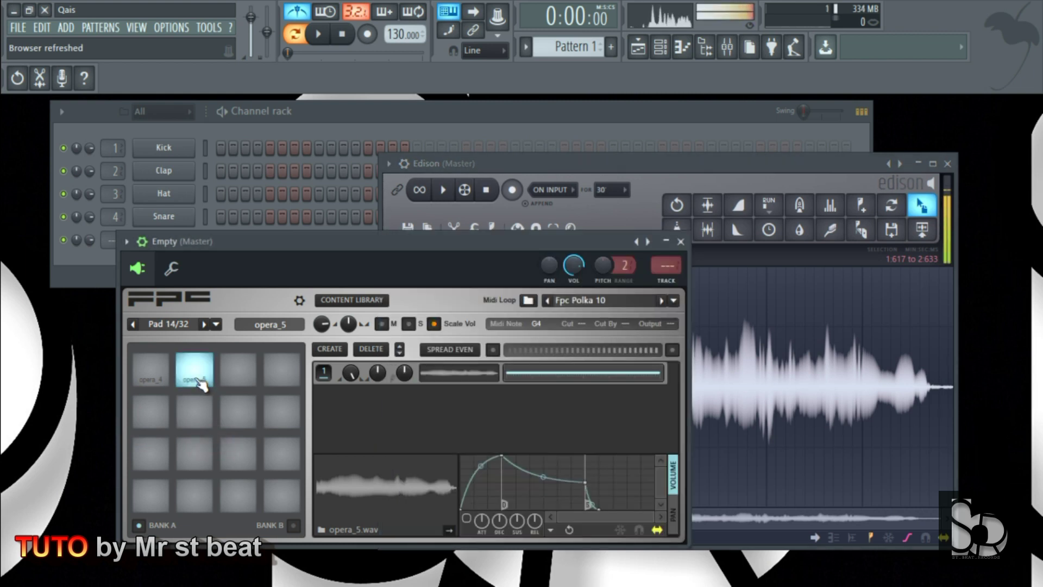
# Set both Cut and Cut By to 1 for Pad 14 in FPC and test the pad.
pyautogui.scroll(1, 583, 326)
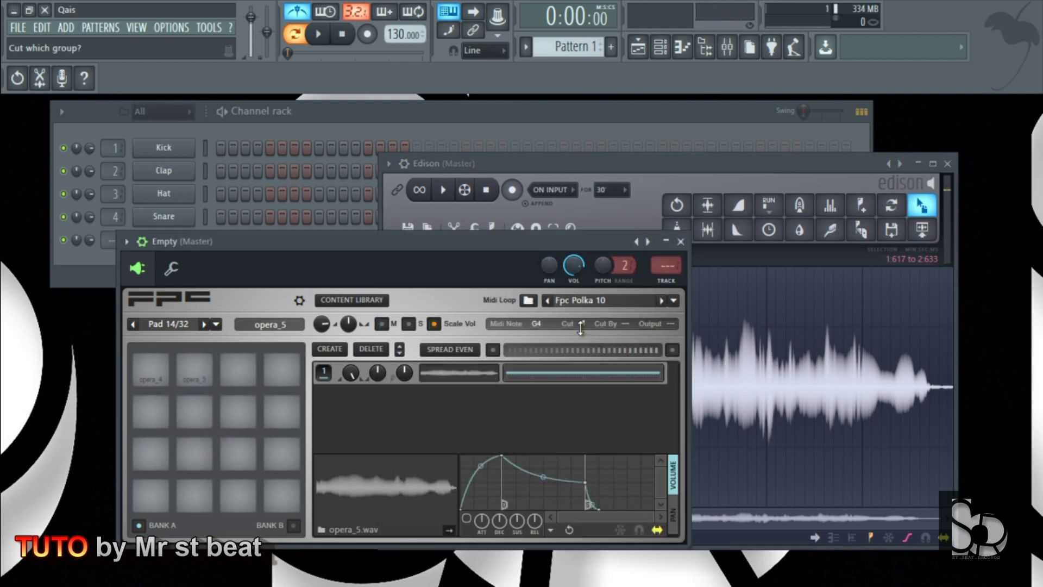
pyautogui.scroll(1, 626, 324)
pyautogui.click(203, 380)
pyautogui.click(185, 374)
# Play Pads 13 and 14 alternately in FPC to check how the two vocal slices cut each other off.
pyautogui.click(161, 379)
pyautogui.click(194, 379)
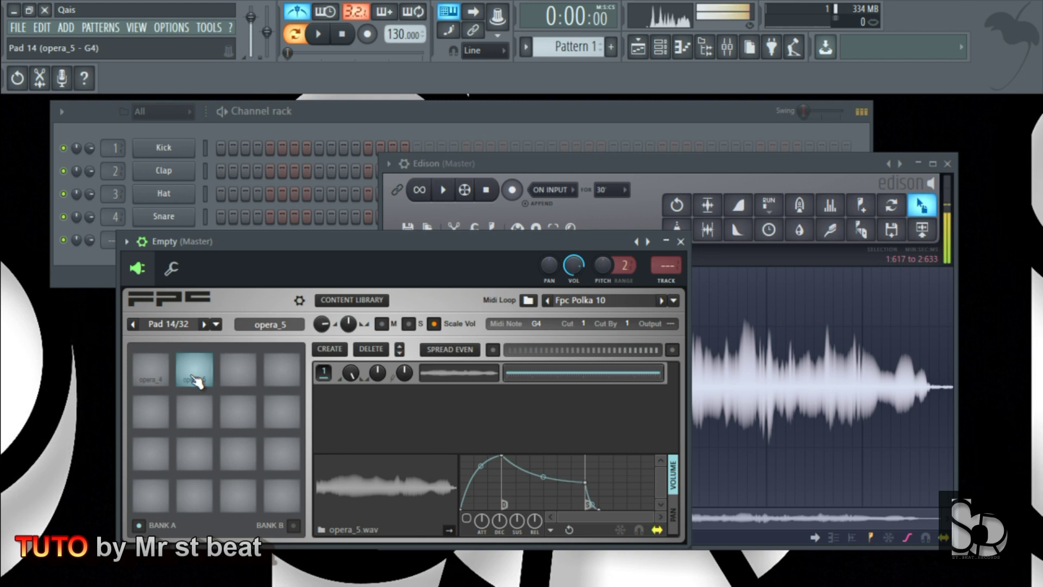
pyautogui.click(140, 383)
pyautogui.click(201, 369)
pyautogui.click(163, 381)
pyautogui.click(184, 378)
pyautogui.click(190, 368)
pyautogui.click(191, 367)
pyautogui.click(163, 378)
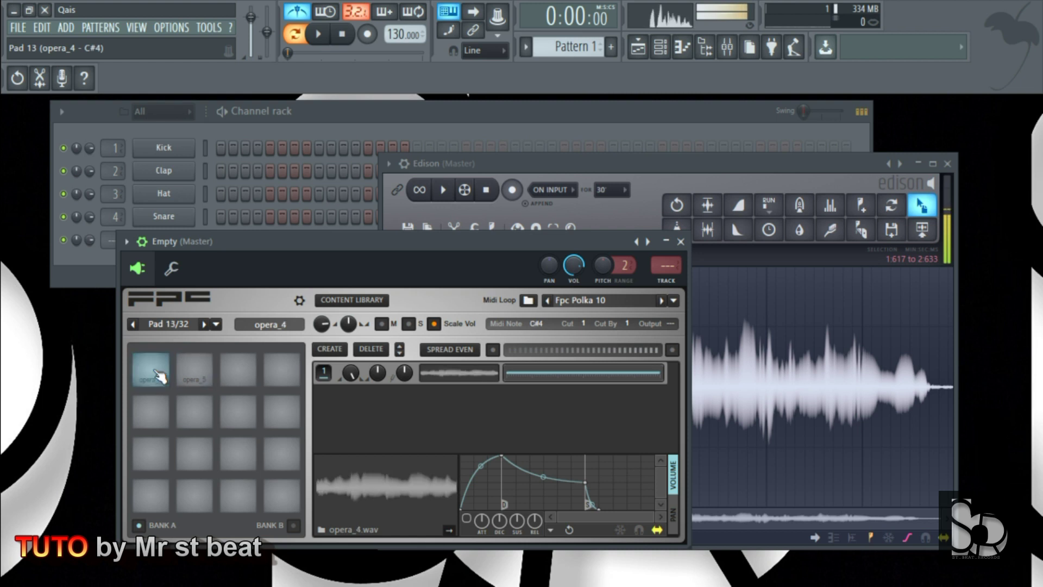
# Audition the end of the first vocal phrase, the start of the second and the start of the first in Edison.
pyautogui.click(786, 166)
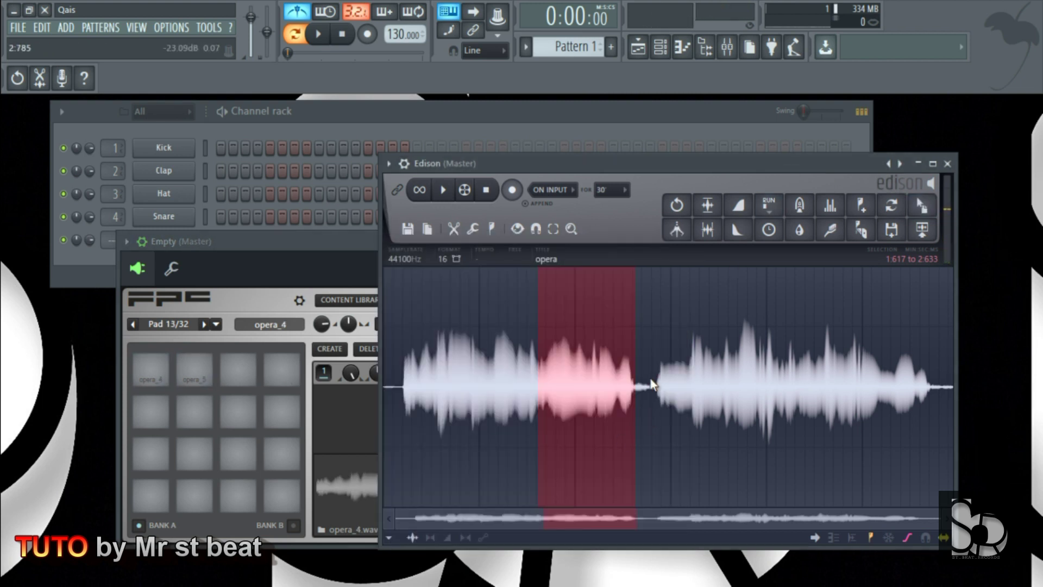
pyautogui.moveTo(540, 379); pyautogui.dragTo(657, 403)
pyautogui.press('space')
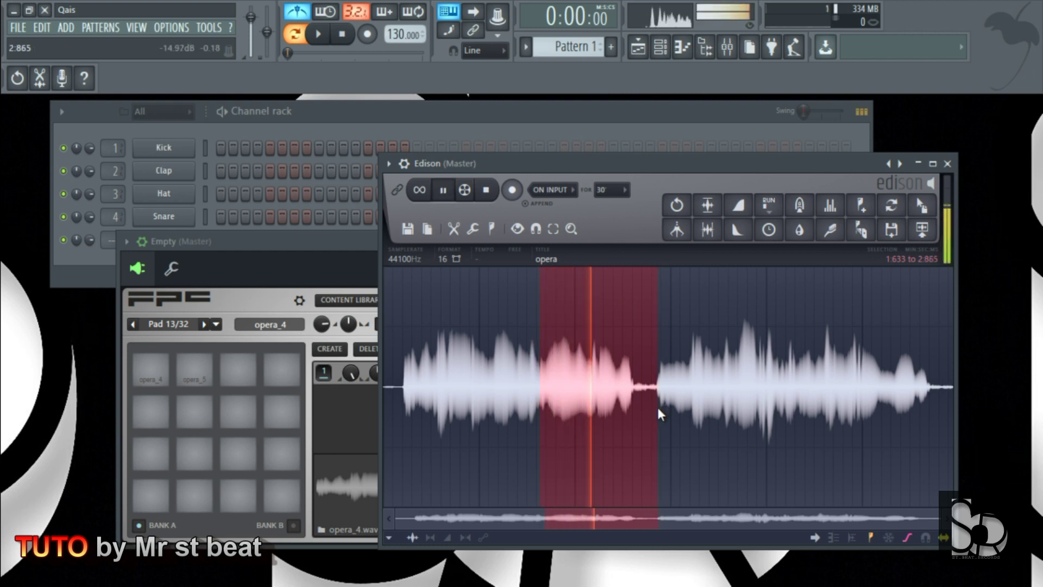
pyautogui.moveTo(657, 395); pyautogui.dragTo(728, 413)
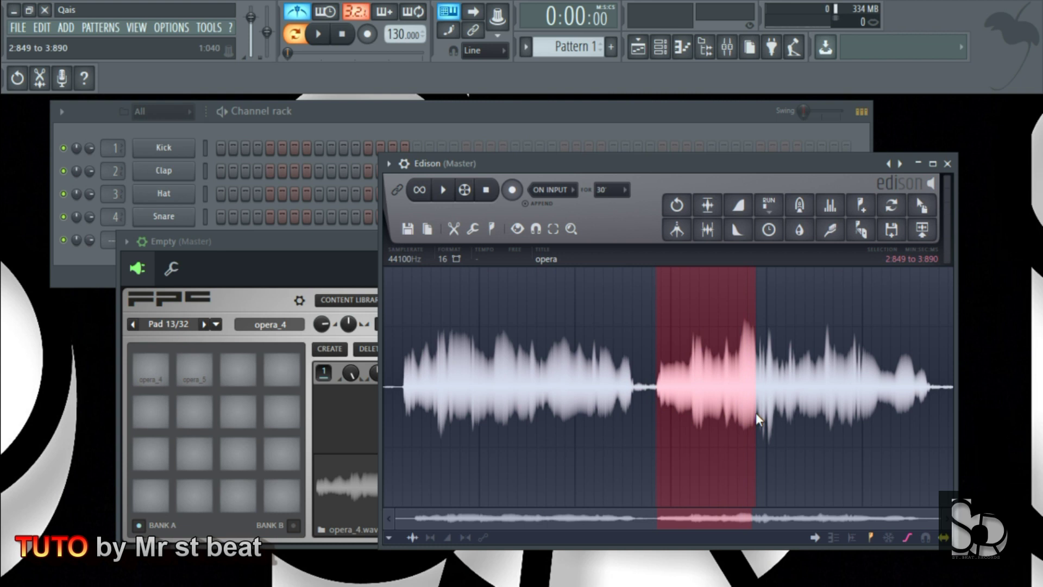
pyautogui.press('space')
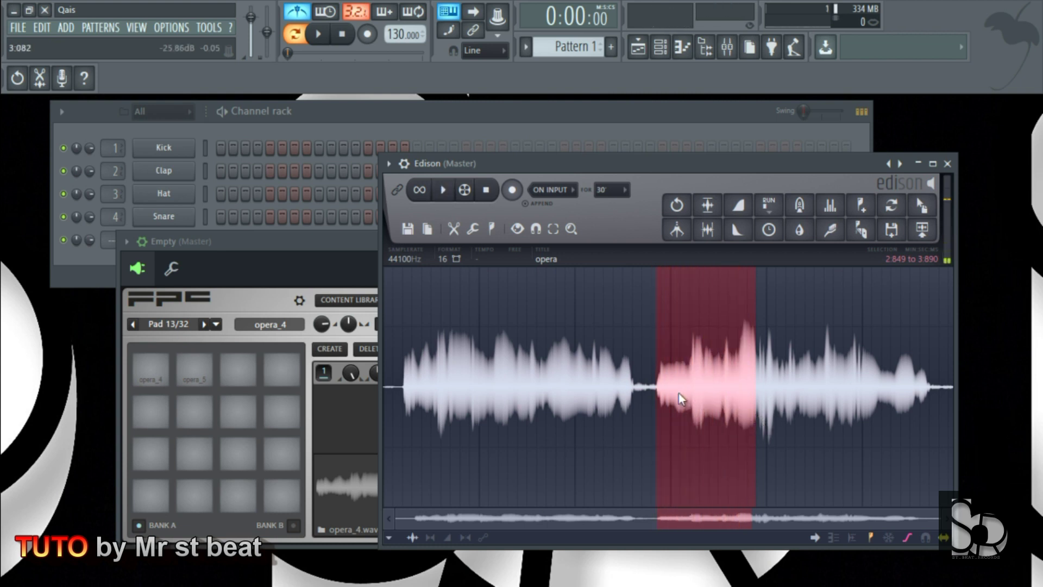
pyautogui.moveTo(403, 401); pyautogui.dragTo(509, 419)
pyautogui.press('space')
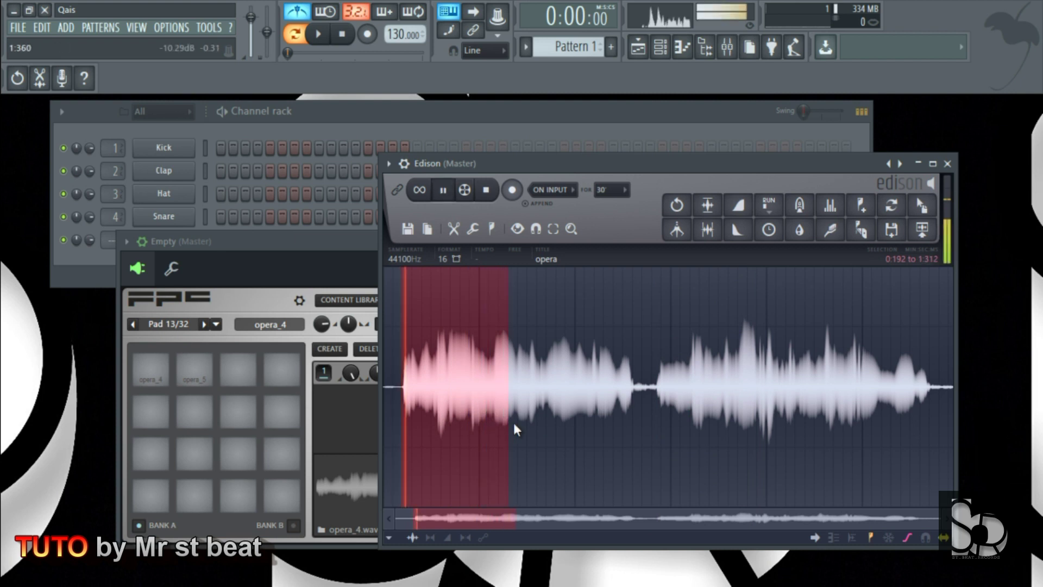
# Select the first half of the second vocal phrase in Edison, from about 2:857 to 4:106, and audition it.
pyautogui.moveTo(657, 398); pyautogui.dragTo(783, 417)
pyautogui.press('space')
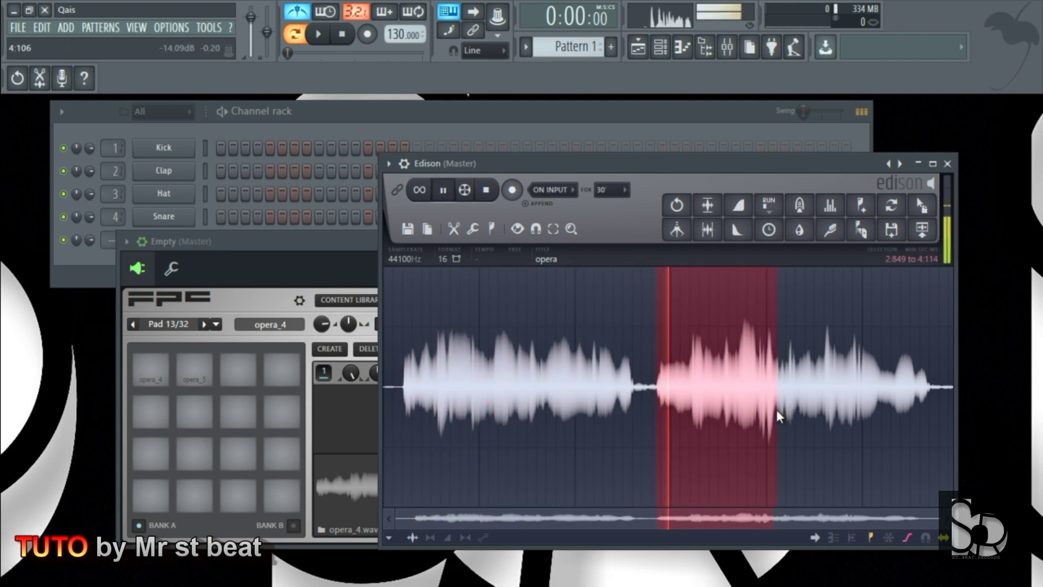
pyautogui.press('space')
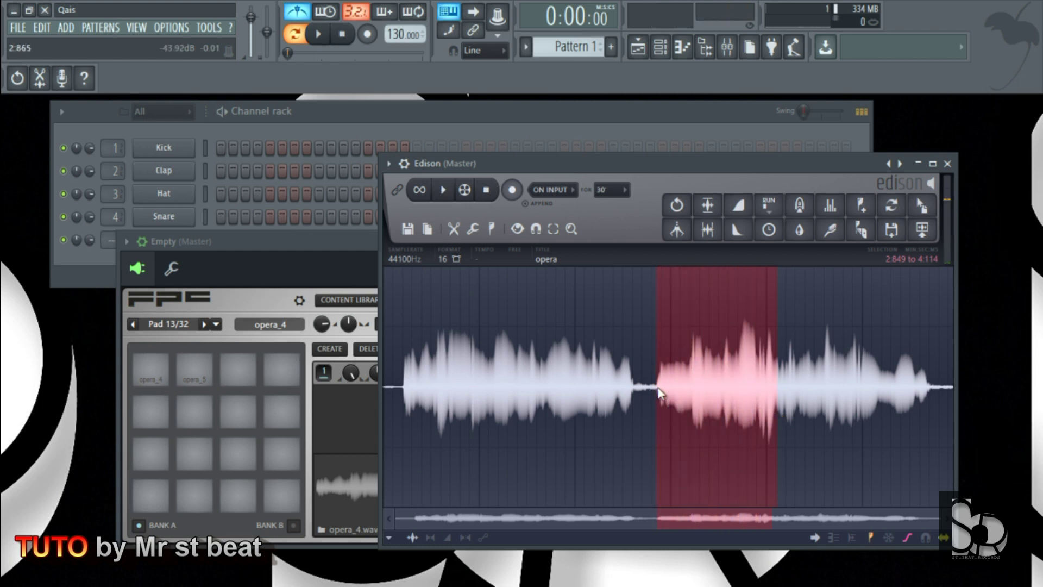
pyautogui.moveTo(658, 389); pyautogui.dragTo(775, 419)
pyautogui.press('space')
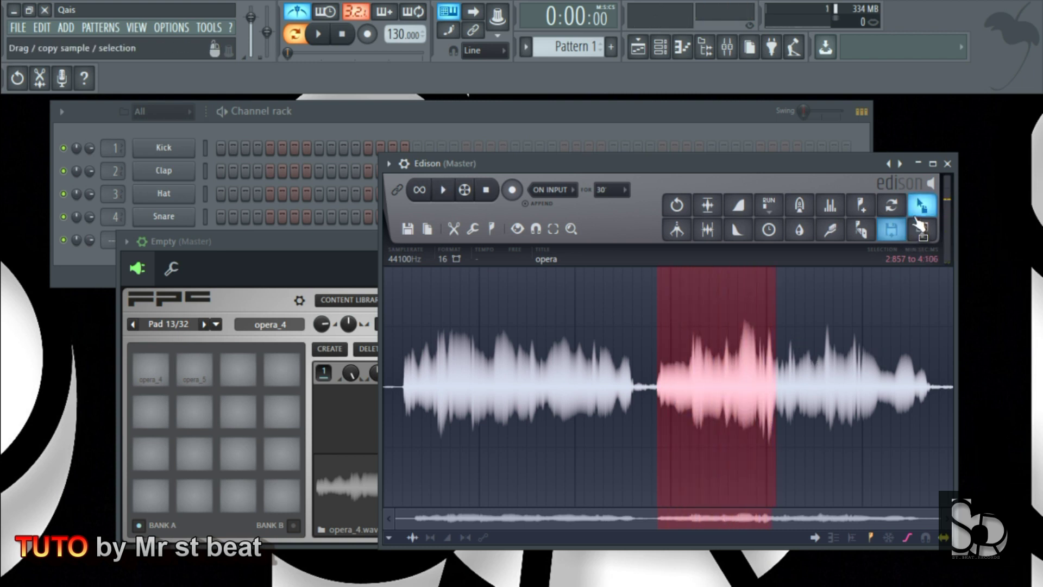
# Copy the selected vocal section from Edison onto Pad 15 in FPC and trigger the pad to test it.
pyautogui.moveTo(922, 205); pyautogui.dragTo(239, 371)
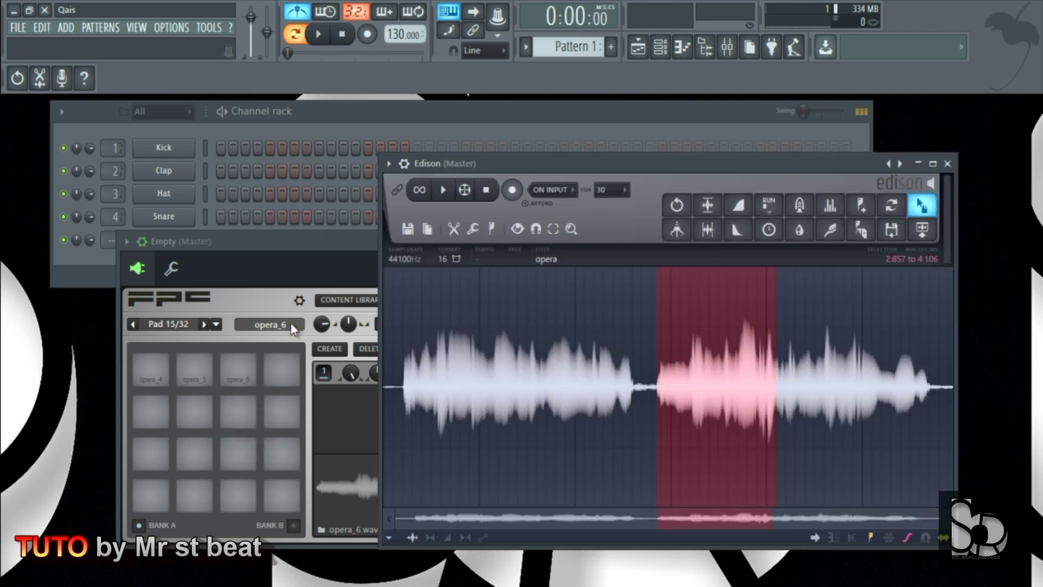
pyautogui.click(328, 241)
pyautogui.click(238, 370)
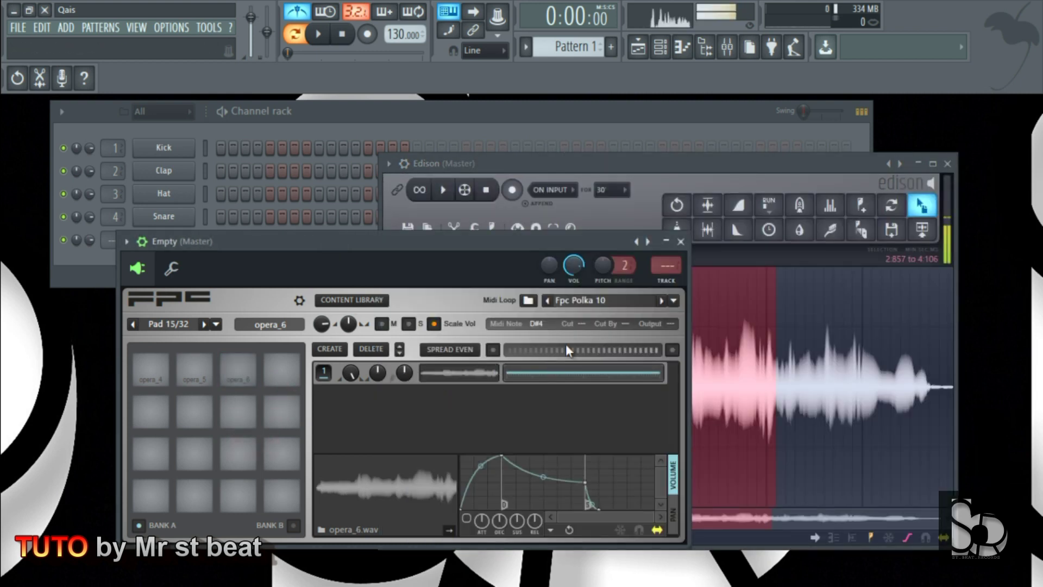
# Set both Cut and Cut By to 1 for Pad 15 in FPC and test the pad with repeated hits.
pyautogui.scroll(1, 581, 325)
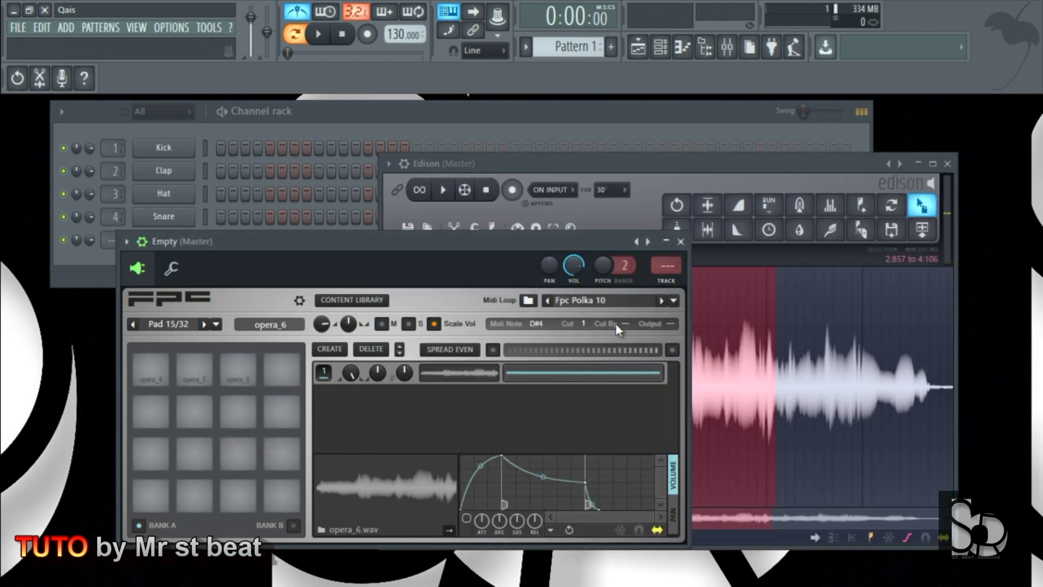
pyautogui.click(254, 380)
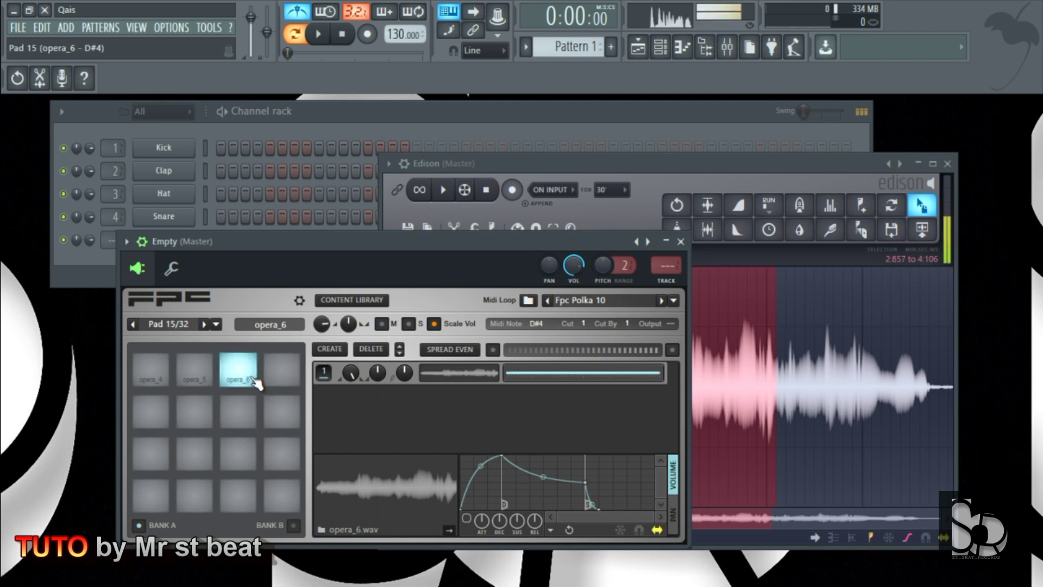
pyautogui.click(255, 380)
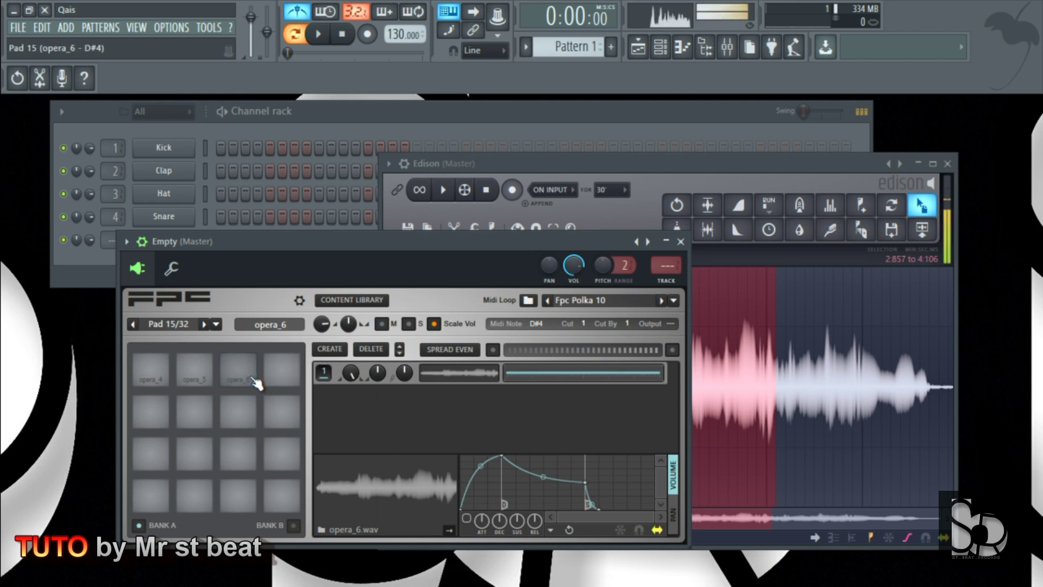
pyautogui.click(254, 380)
pyautogui.click(254, 381)
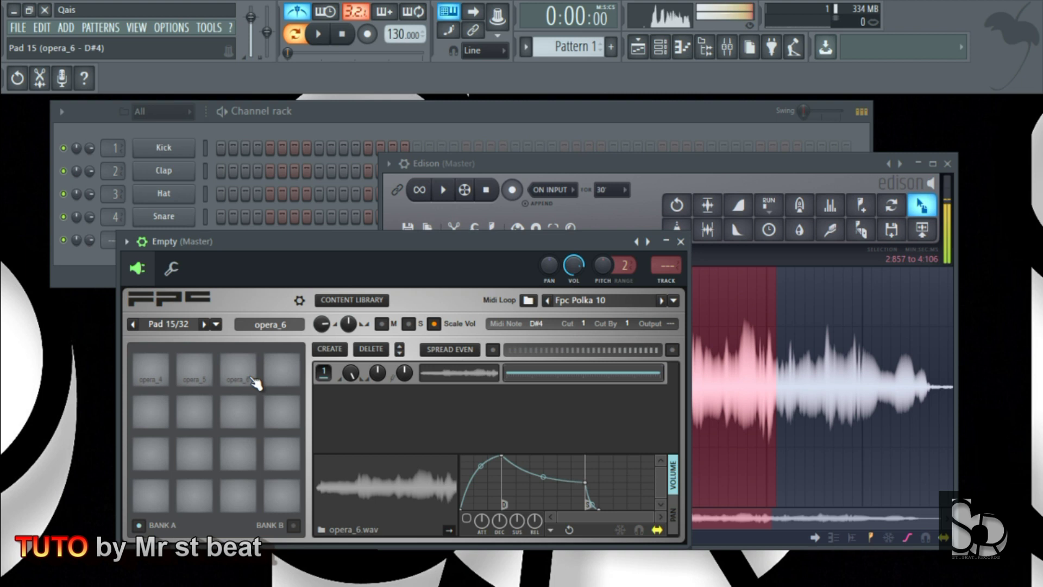
# Select the next section of the second vocal phrase in Edison, from about 3:994 to 5:187, and audition it.
pyautogui.click(789, 169)
pyautogui.moveTo(778, 390); pyautogui.dragTo(885, 403)
pyautogui.press('space')
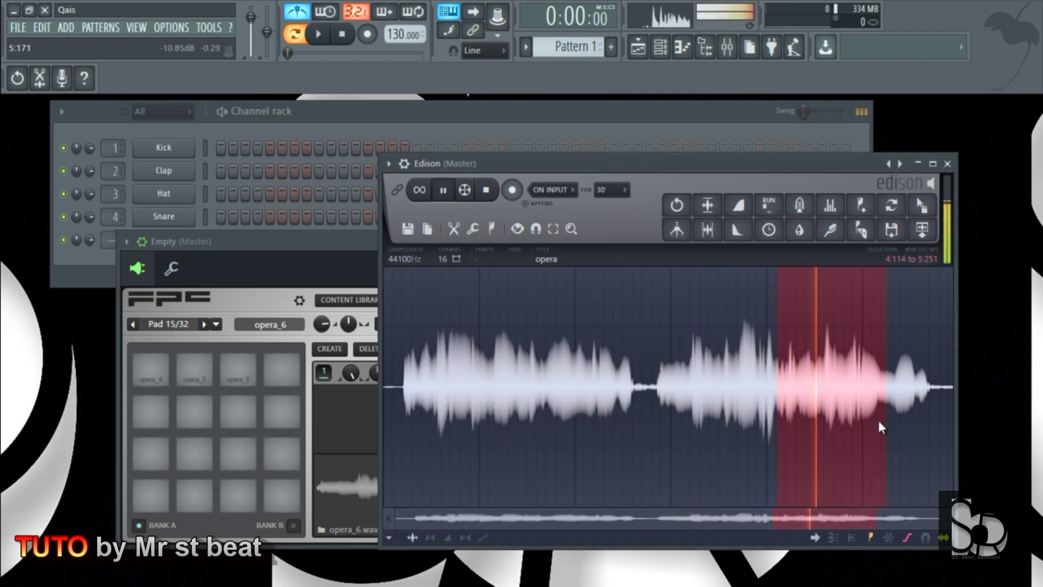
pyautogui.moveTo(774, 384); pyautogui.dragTo(881, 403)
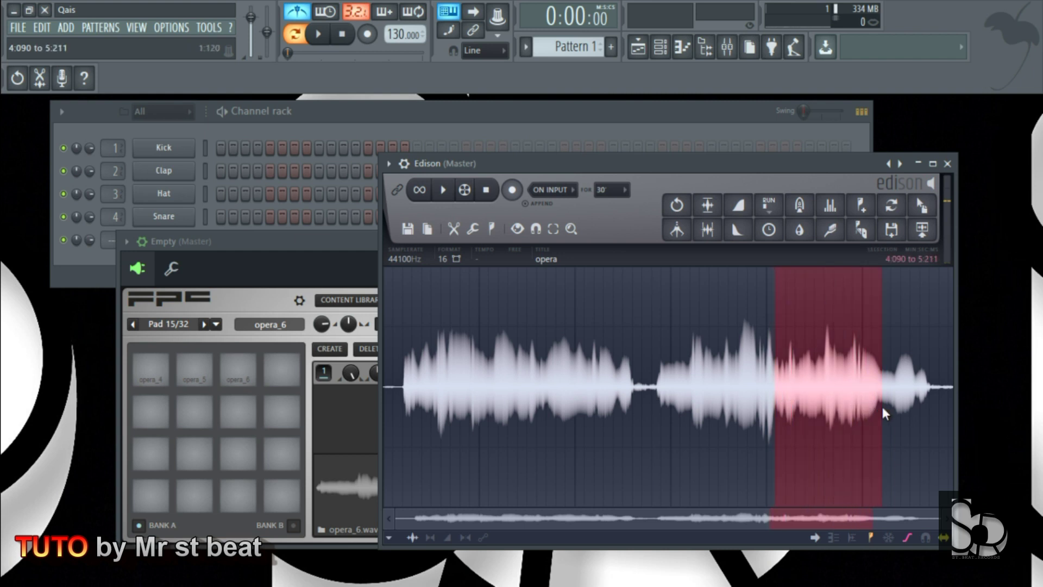
pyautogui.press('space')
pyautogui.moveTo(765, 383); pyautogui.dragTo(879, 399)
pyautogui.press('space')
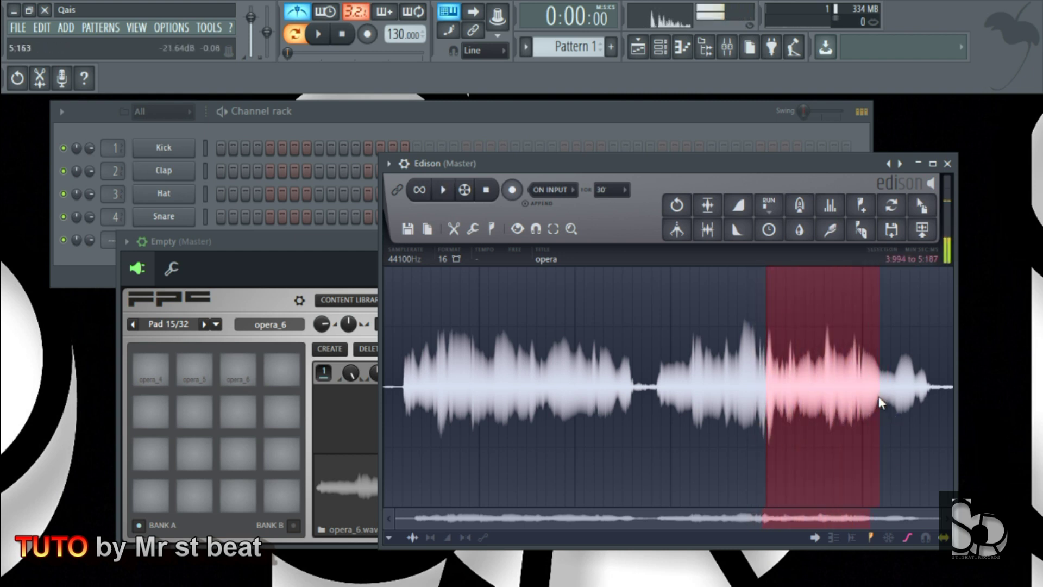
# Copy the selected vocal section onto Pad 16 in FPC and set its Cut and Cut By to 1, testing the pad.
pyautogui.moveTo(922, 205); pyautogui.dragTo(280, 373)
pyautogui.click(281, 373)
pyautogui.click(284, 374)
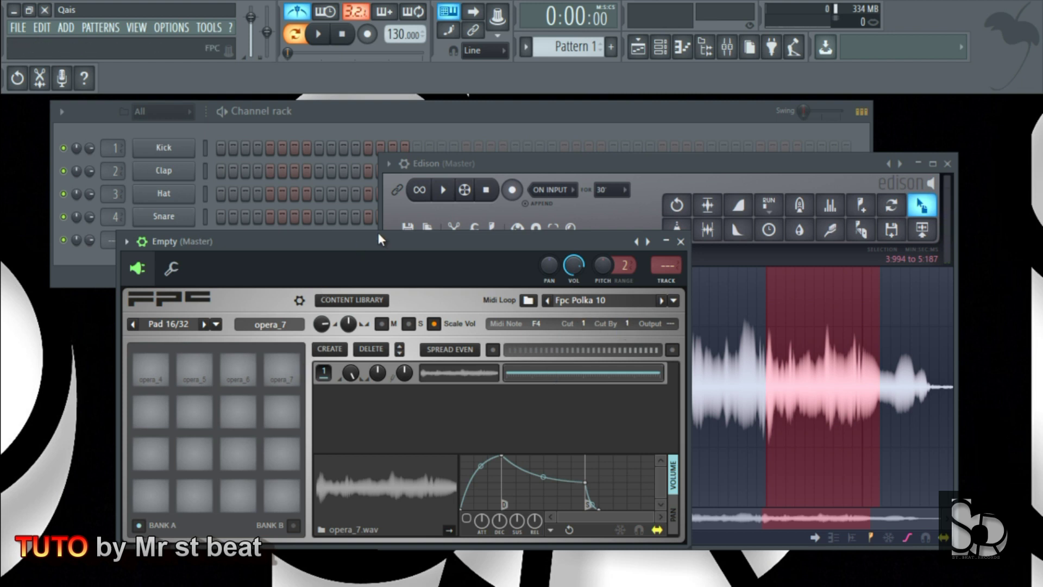
# Select the vocal's tail in Edison, from about 5:179 to 5:819, and copy it onto Pad 9 in FPC after auditioning it.
pyautogui.moveTo(879, 387); pyautogui.dragTo(941, 398)
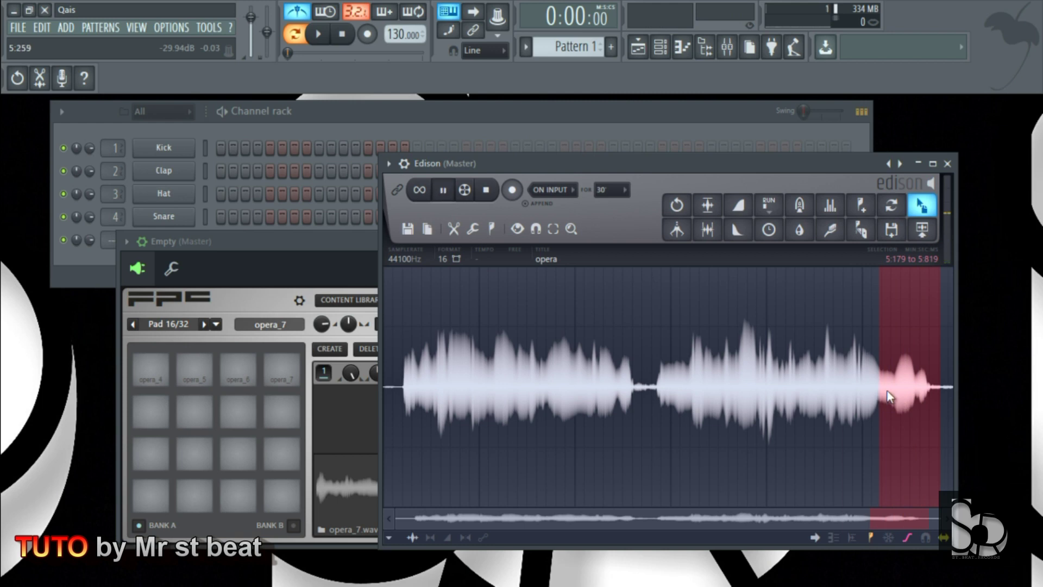
pyautogui.press('space')
pyautogui.press('space')
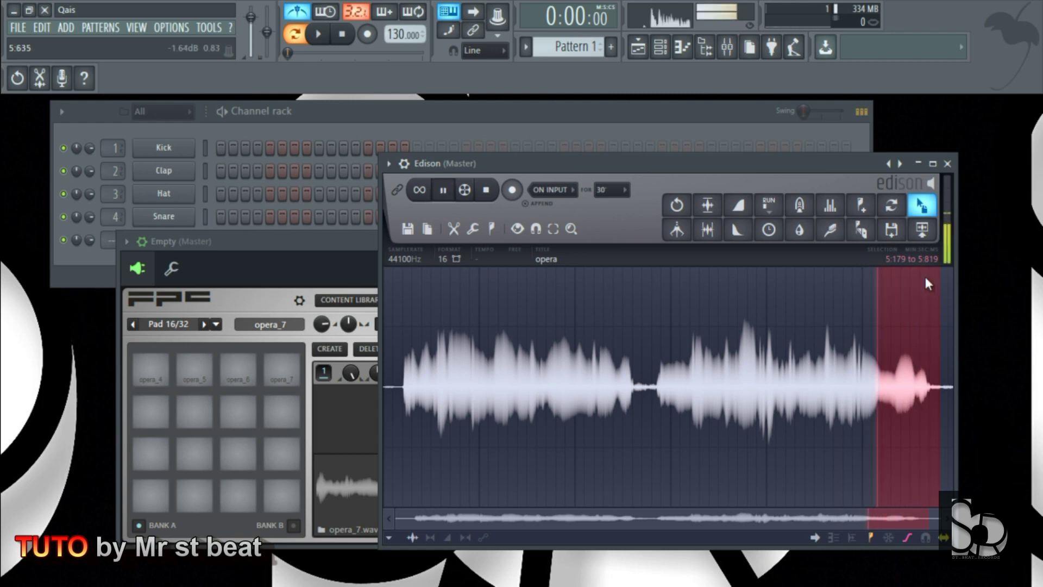
pyautogui.moveTo(922, 205); pyautogui.dragTo(151, 411)
pyautogui.click(152, 412)
# Play Pad 9 alternately with Pads 15 and 16 in FPC to check how the slices follow each other.
pyautogui.click(238, 369)
pyautogui.click(151, 415)
pyautogui.click(279, 375)
pyautogui.click(157, 415)
pyautogui.click(267, 383)
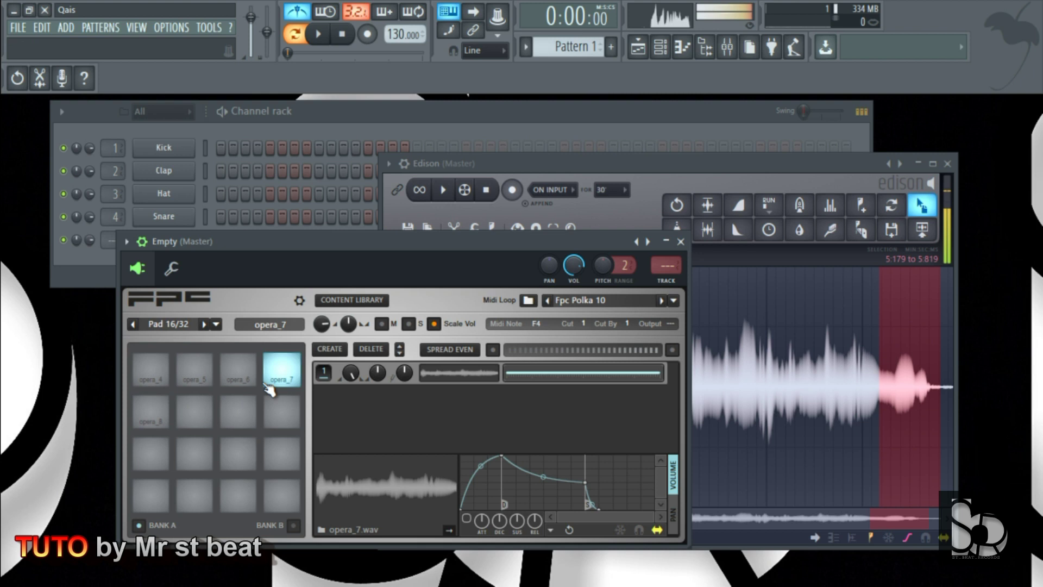
pyautogui.click(153, 414)
pyautogui.click(155, 416)
pyautogui.click(157, 419)
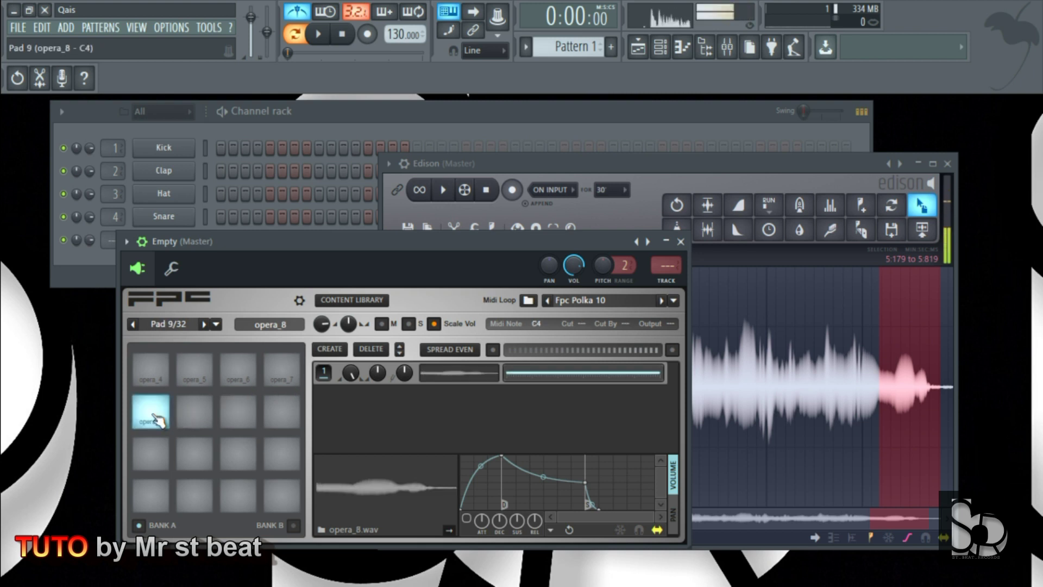
pyautogui.click(284, 375)
pyautogui.click(152, 424)
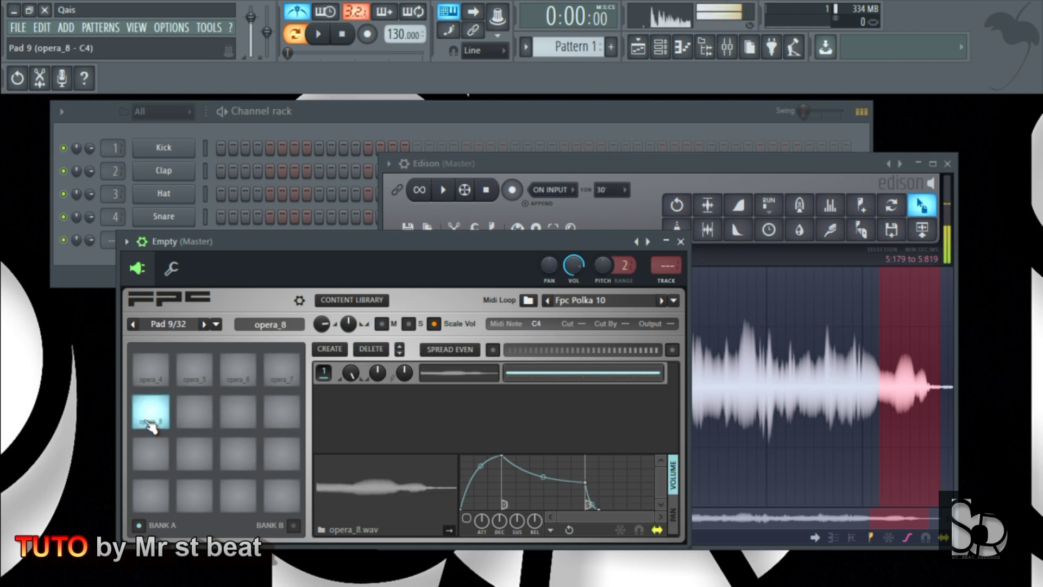
# Set Cut By to 1 for Pad 9 in FPC, and put the FPC and Edison windows away.
pyautogui.scroll(1, 621, 328)
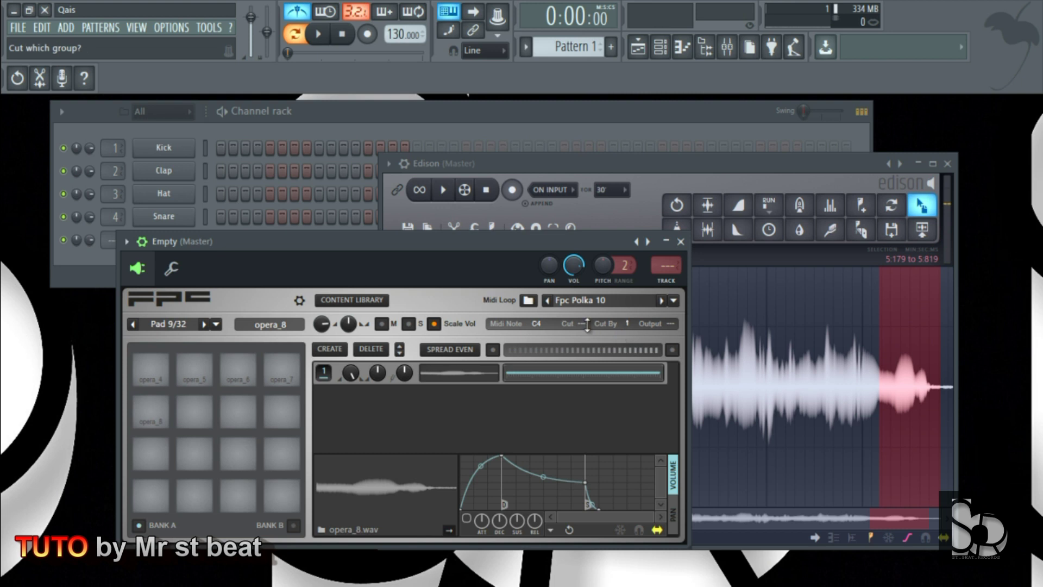
pyautogui.click(681, 241)
pyautogui.click(919, 163)
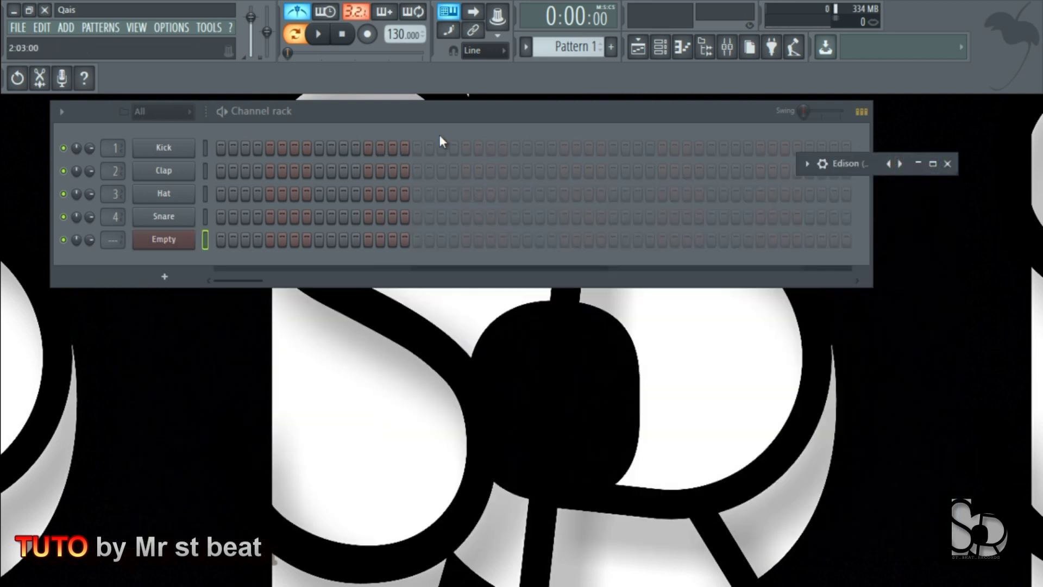
# Lower the project tempo to 91 BPM, and reposition and narrow the Channel rack window.
pyautogui.scroll(-1, 394, 38)
pyautogui.moveTo(386, 32); pyautogui.dragTo(386, 48)
pyautogui.moveTo(350, 109); pyautogui.dragTo(414, 124)
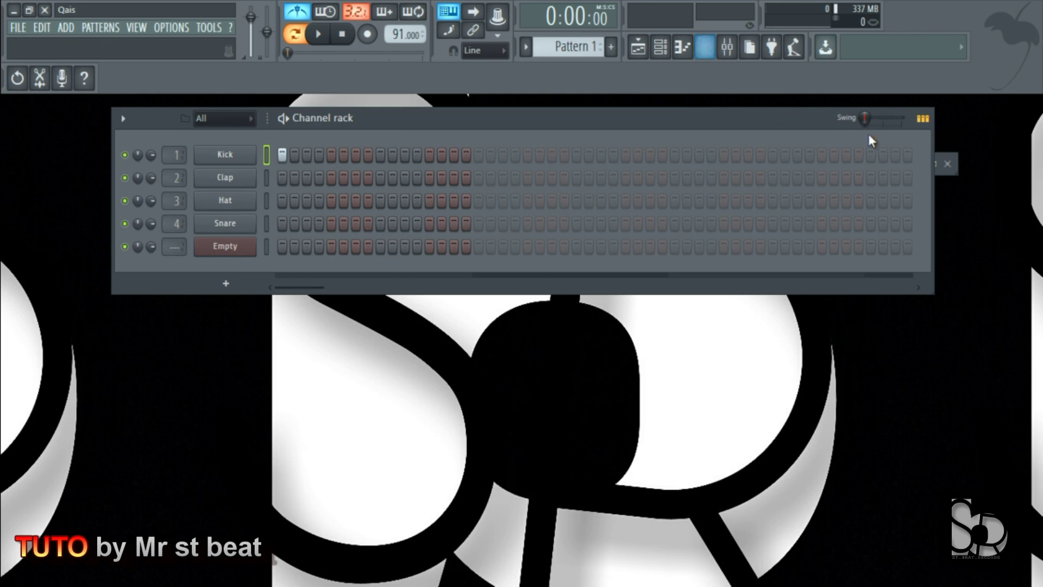
pyautogui.moveTo(935, 200); pyautogui.dragTo(839, 201)
# Show the Browser and the Playlist alongside the Channel rack, and widen the Playlist window.
pyautogui.click(938, 163)
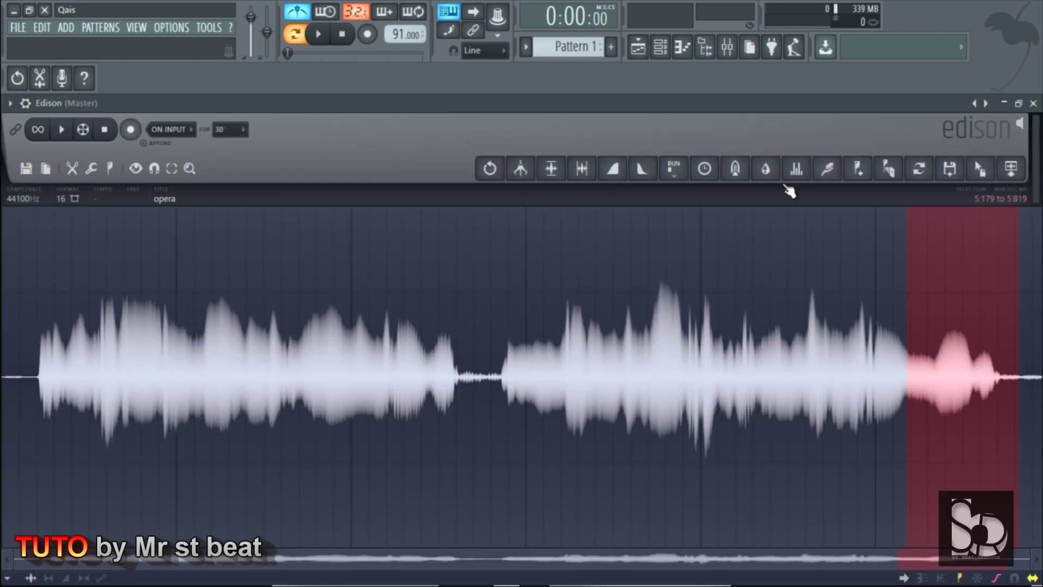
pyautogui.click(1018, 103)
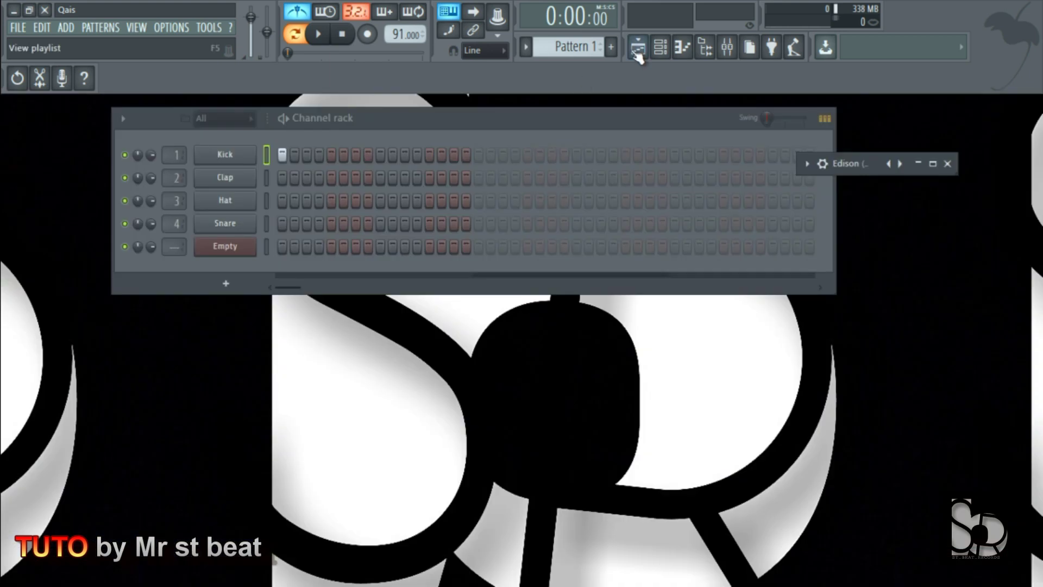
pyautogui.click(660, 47)
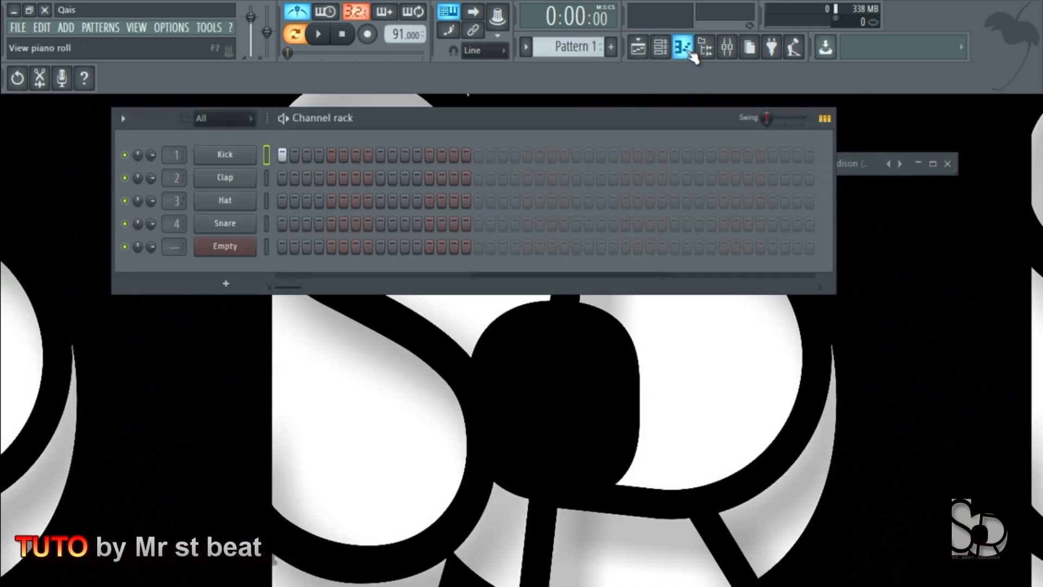
pyautogui.click(716, 52)
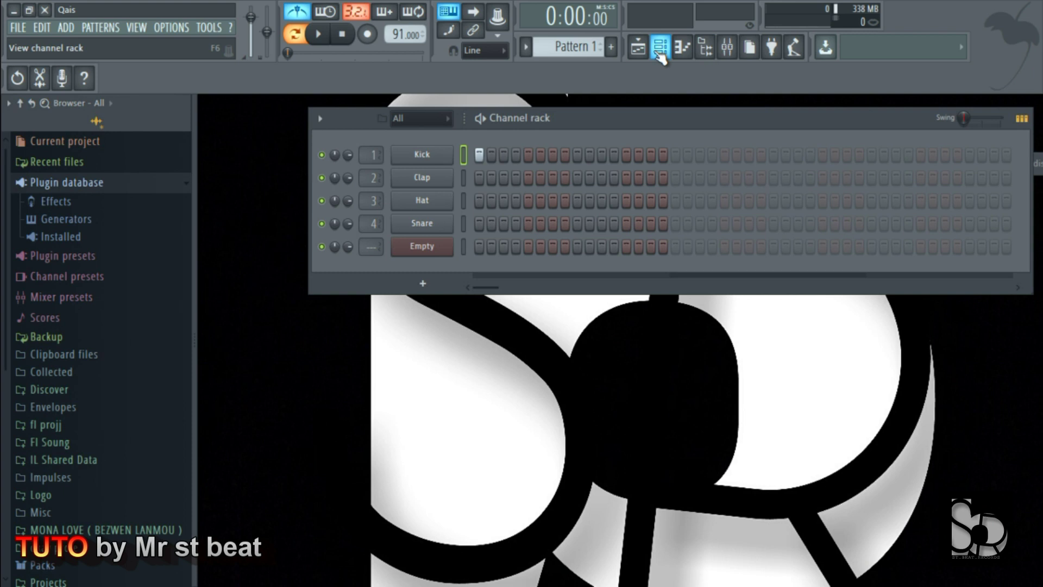
pyautogui.click(637, 52)
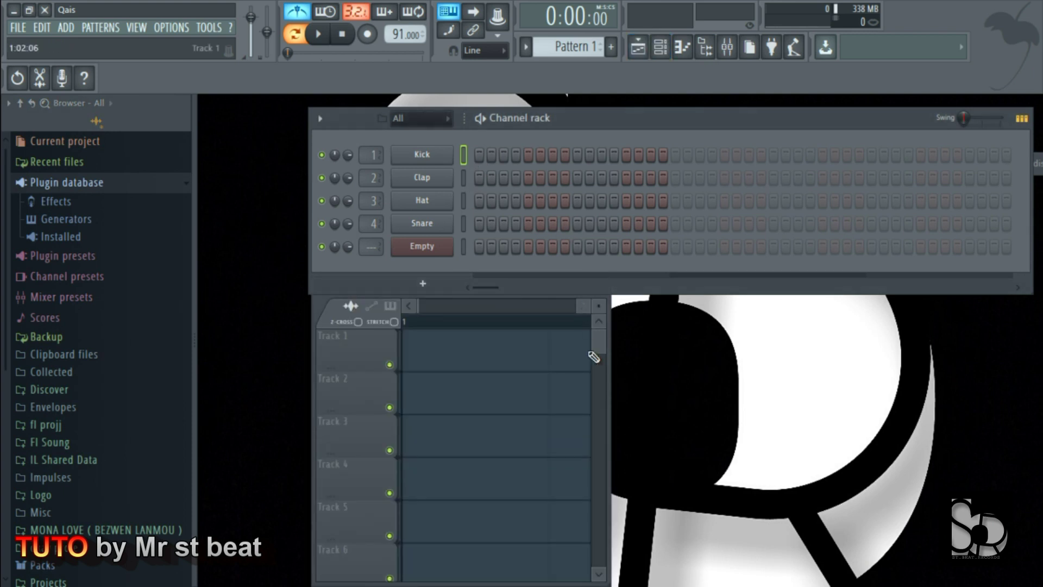
pyautogui.moveTo(609, 366); pyautogui.dragTo(951, 381)
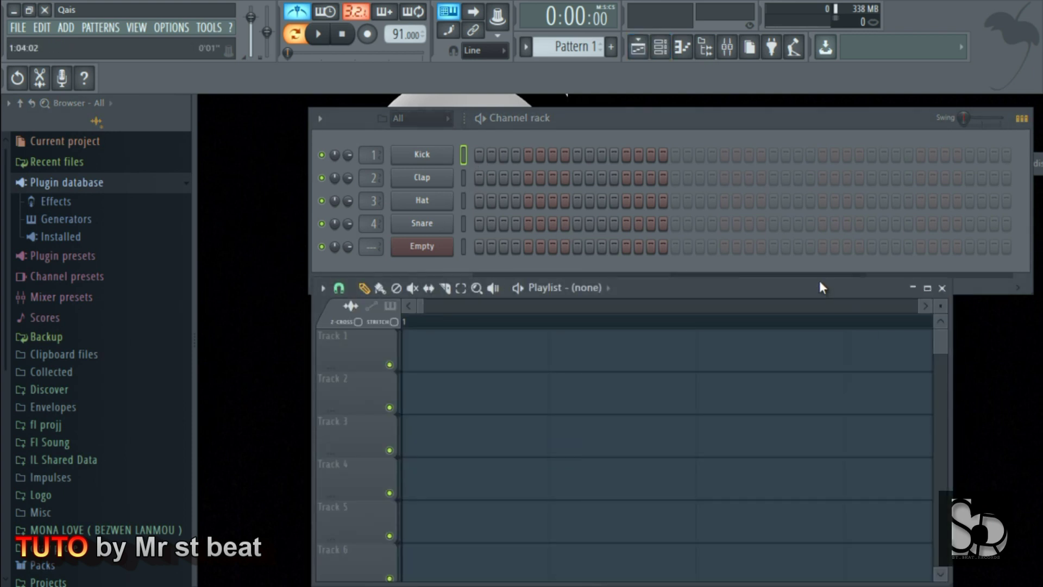
# Place the Playlist window directly beneath the Channel rack and shift both windows closer to the Browser.
pyautogui.moveTo(823, 287); pyautogui.dragTo(755, 330)
pyautogui.moveTo(715, 540); pyautogui.dragTo(715, 585)
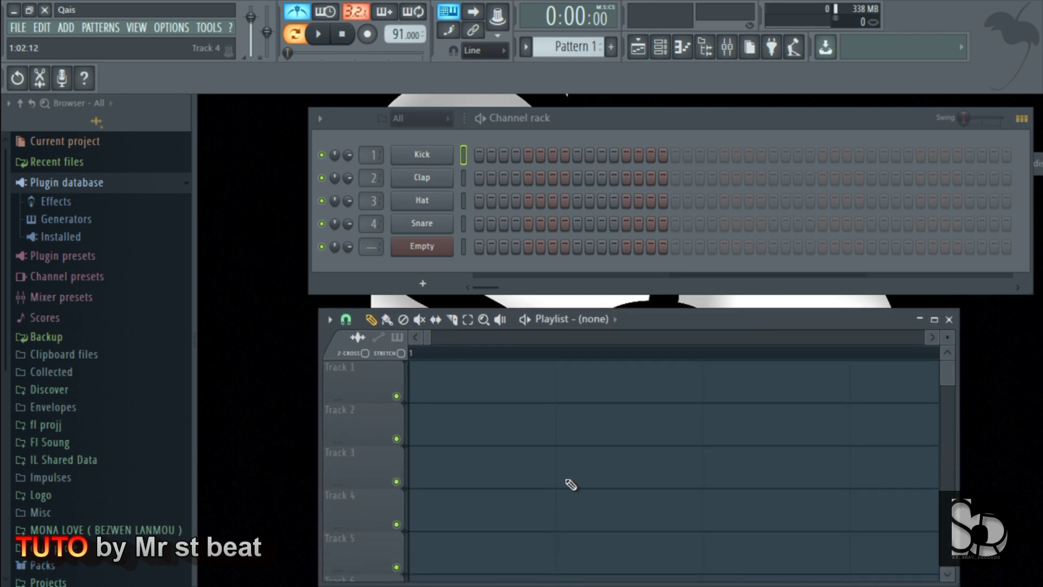
pyautogui.moveTo(638, 325); pyautogui.dragTo(620, 315)
pyautogui.moveTo(645, 129); pyautogui.dragTo(565, 124)
pyautogui.moveTo(731, 304); pyautogui.dragTo(681, 311)
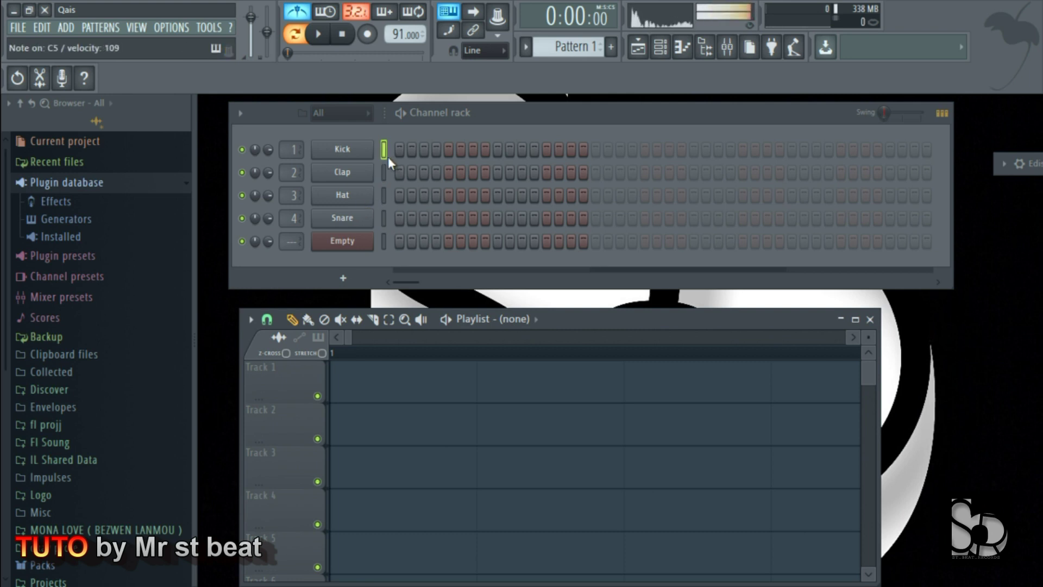
# Review the installed audio devices in the audio settings without changing the driver.
pyautogui.click(171, 27)
pyautogui.click(201, 74)
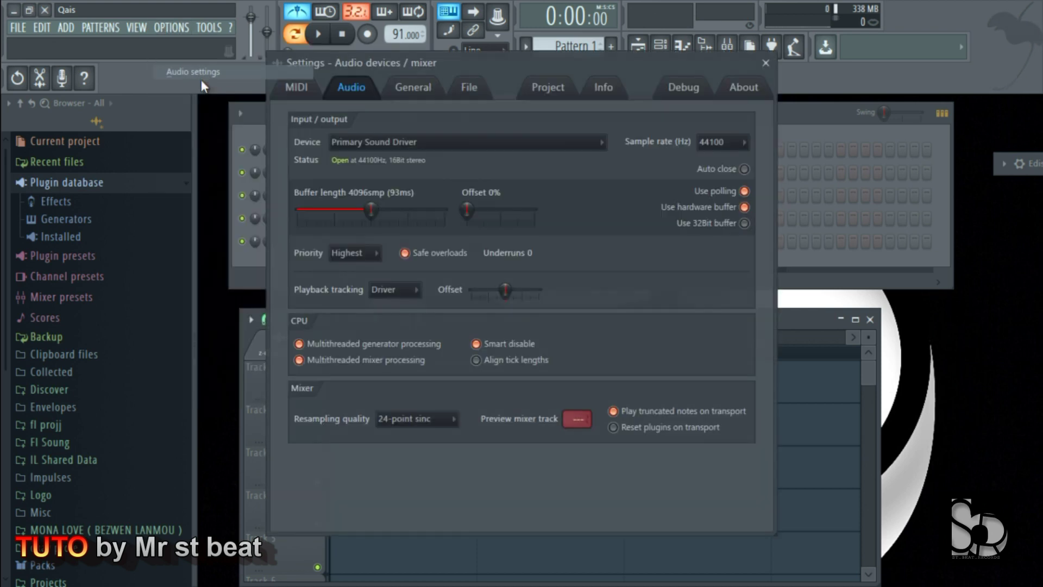
pyautogui.click(406, 144)
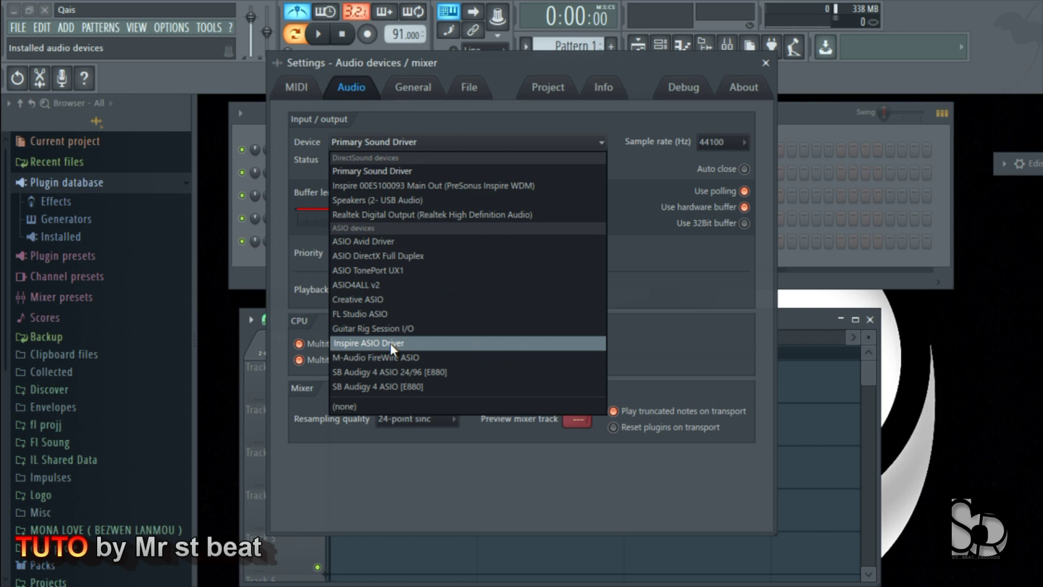
pyautogui.click(781, 121)
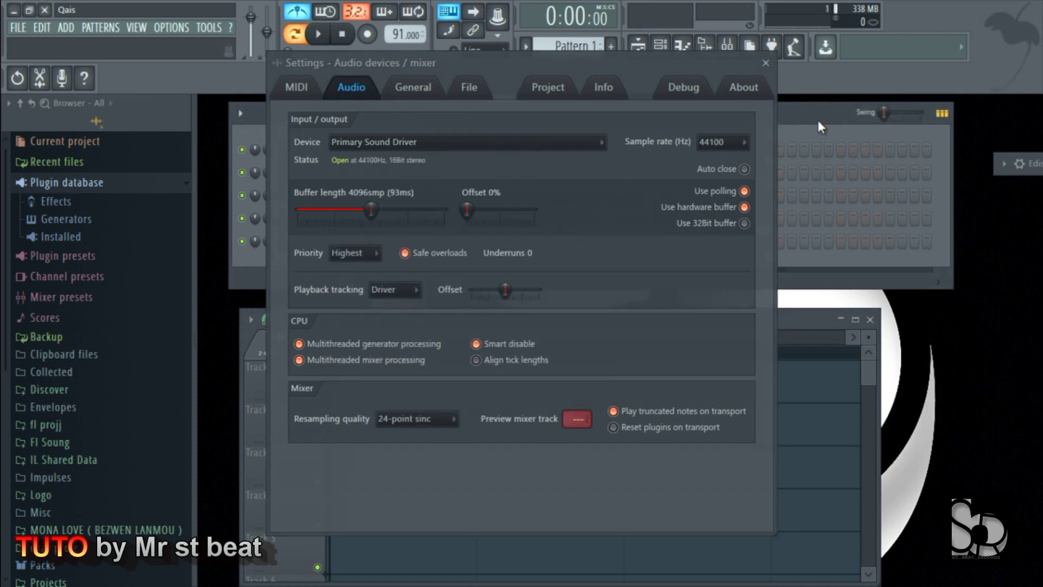
pyautogui.click(766, 63)
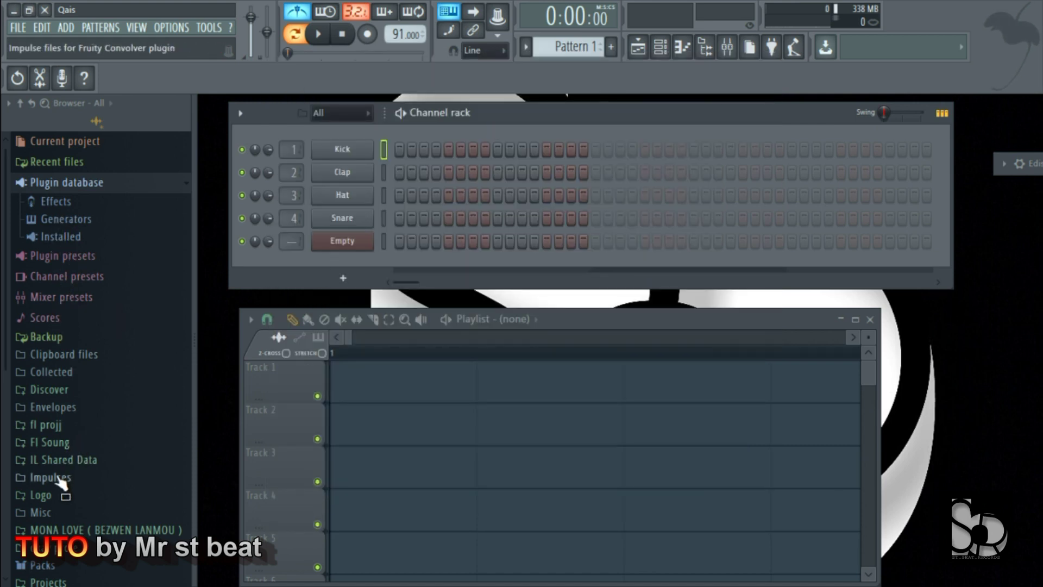
# Load the trap-kicks-16 sample from the RAS NWA folder in Fl Soung onto the Kick channel.
pyautogui.click(56, 444)
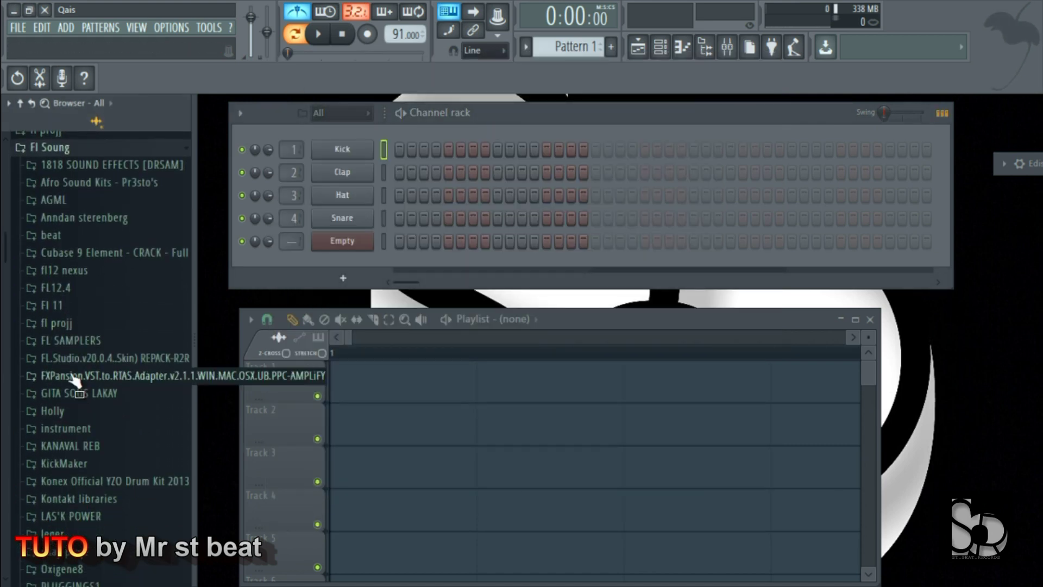
pyautogui.scroll(-2, 82, 435)
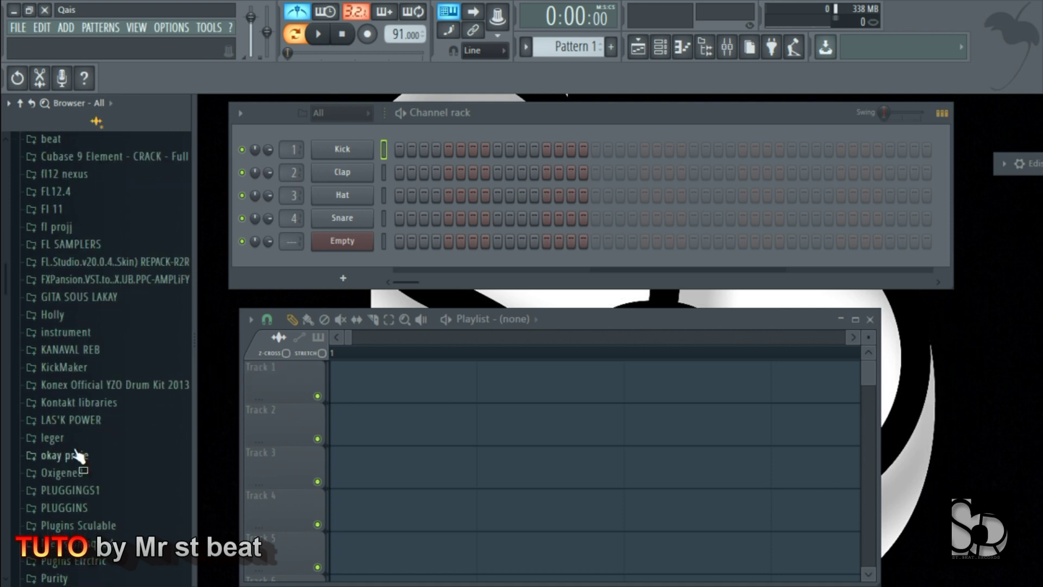
pyautogui.scroll(-2, 100, 489)
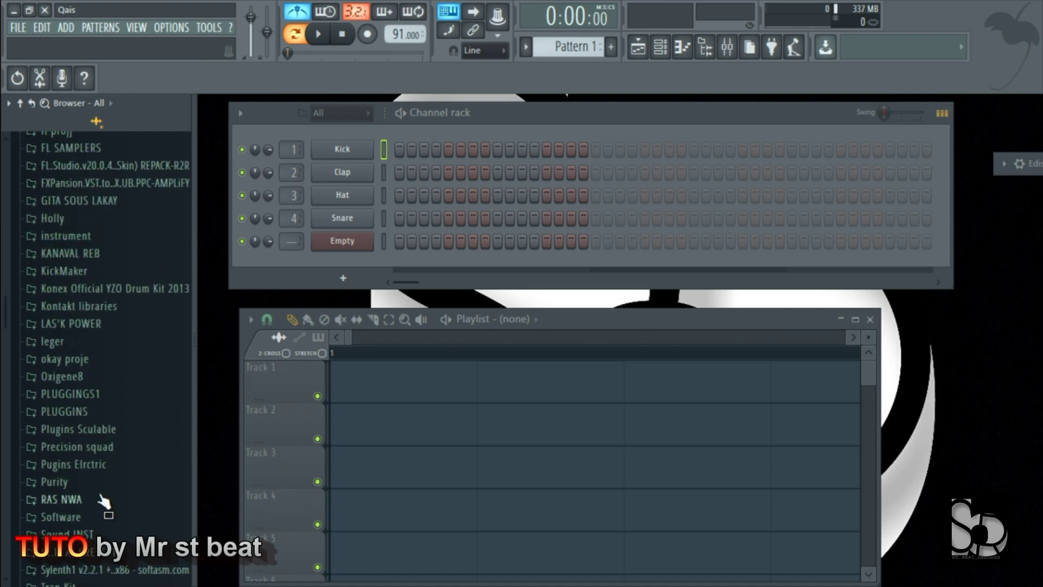
pyautogui.click(79, 500)
pyautogui.click(76, 433)
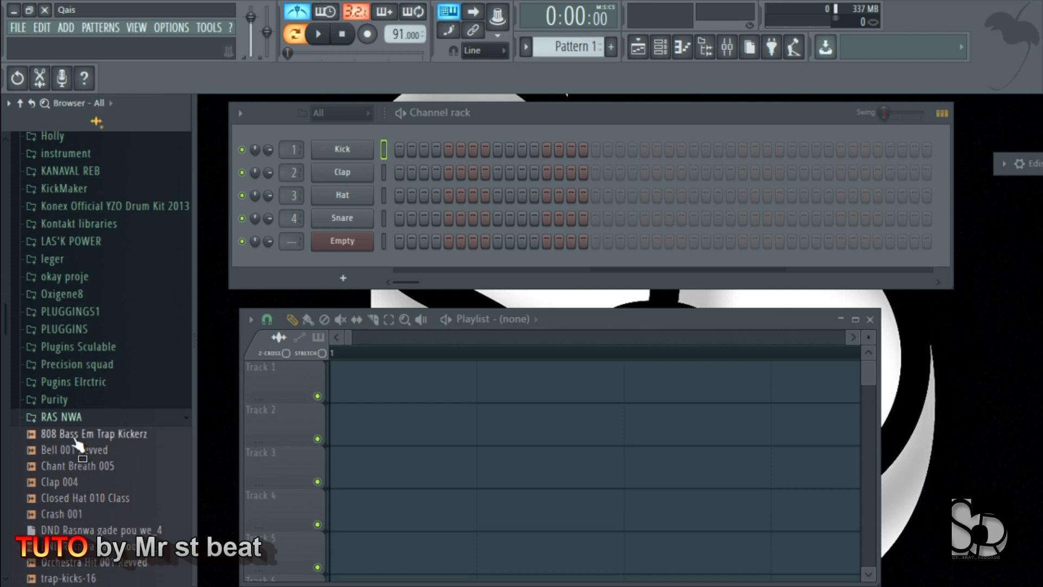
pyautogui.scroll(-2, 79, 468)
pyautogui.click(84, 483)
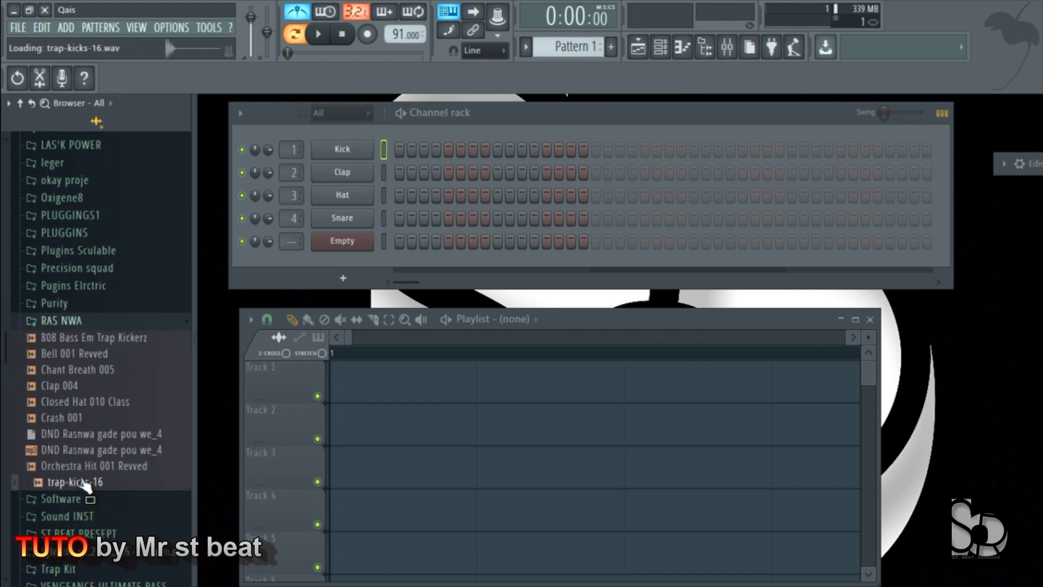
pyautogui.moveTo(85, 484); pyautogui.dragTo(348, 154)
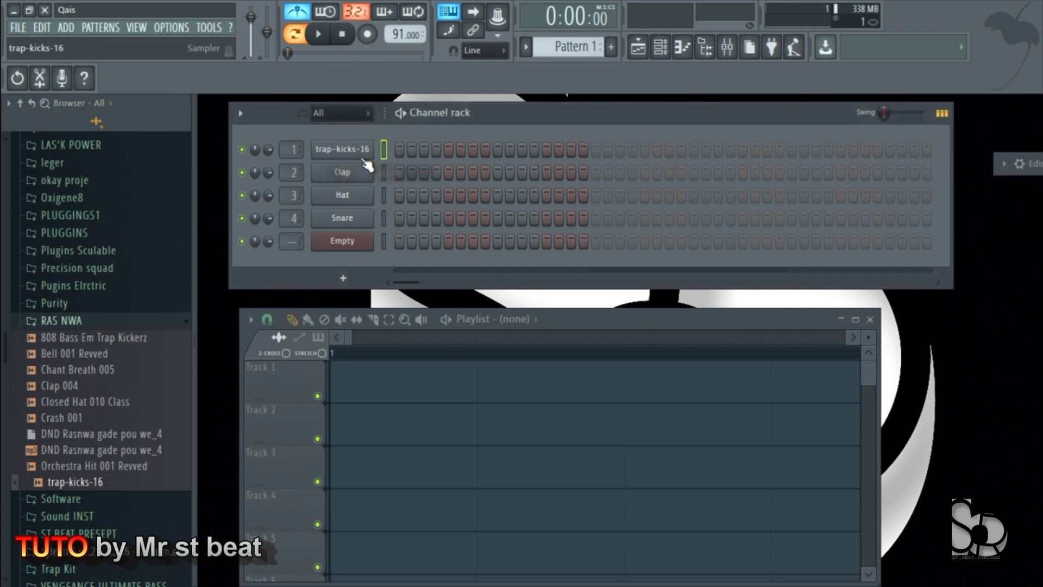
# Put a trap-kicks-16 hit on step 1 and a Clap hit on step 5 while playing Pattern 1.
pyautogui.click(399, 149)
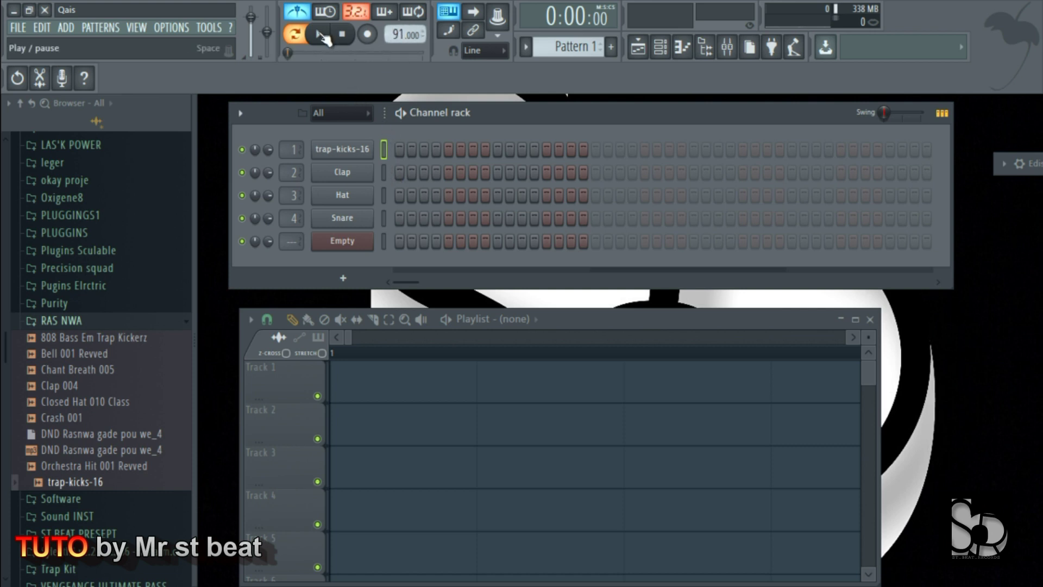
pyautogui.click(321, 36)
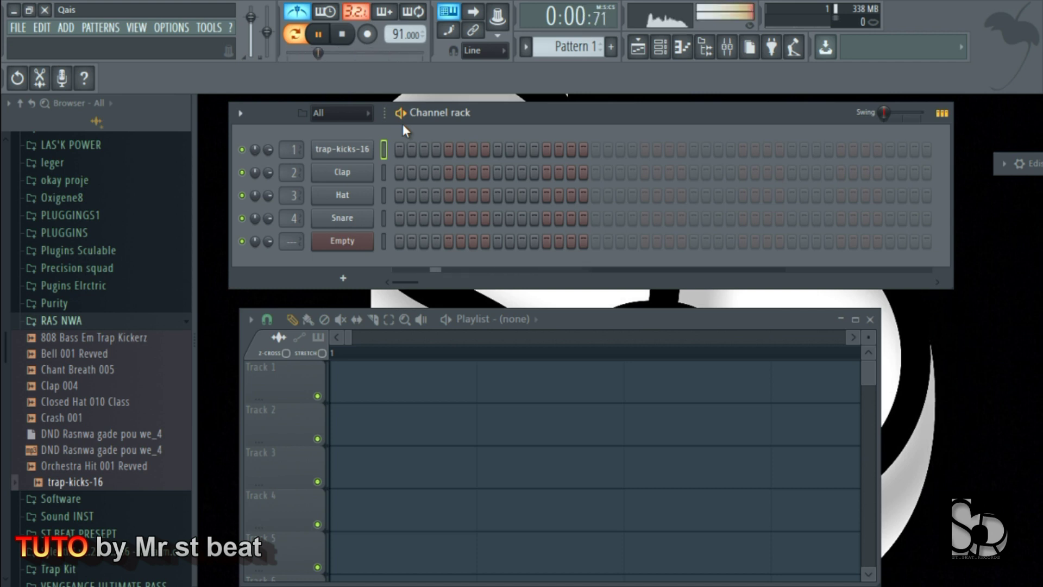
pyautogui.press('space')
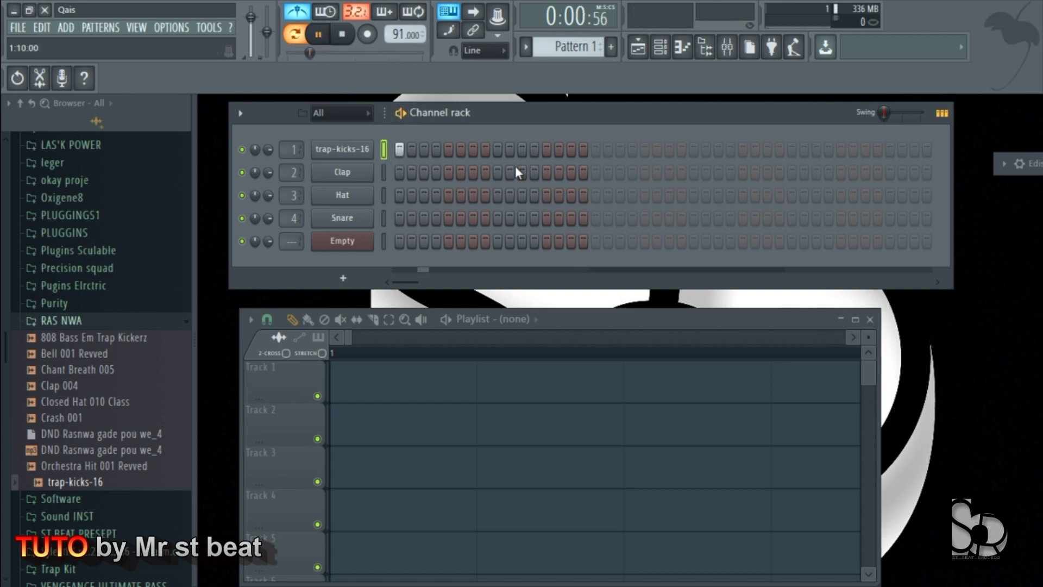
pyautogui.click(448, 171)
pyautogui.press('space')
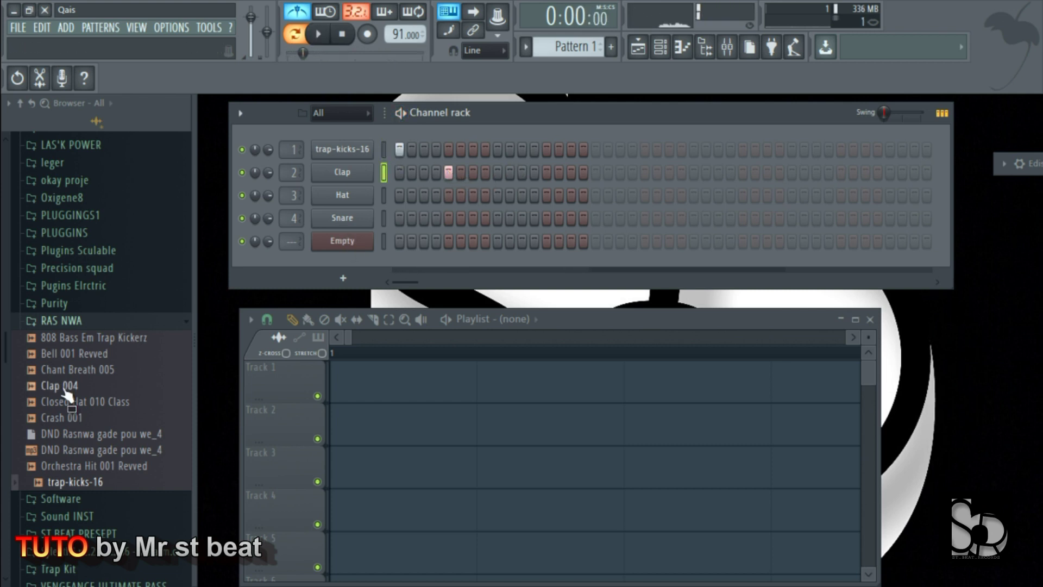
# Replace the Clap channel's sample with Clap 004 from the RAS NWA folder and play the pattern.
pyautogui.click(62, 449)
pyautogui.click(71, 387)
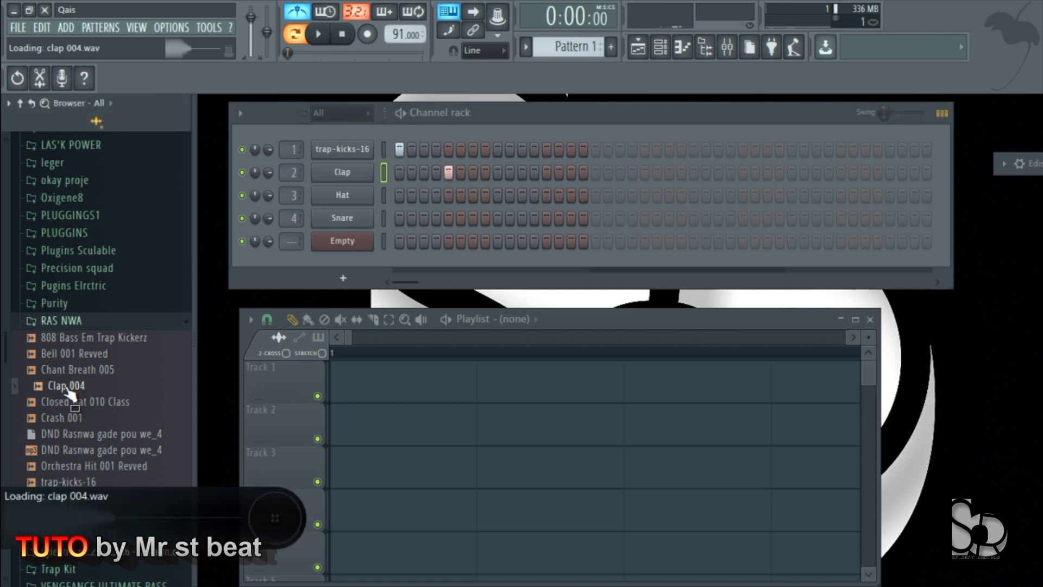
pyautogui.moveTo(83, 380); pyautogui.dragTo(343, 173)
pyautogui.press('space')
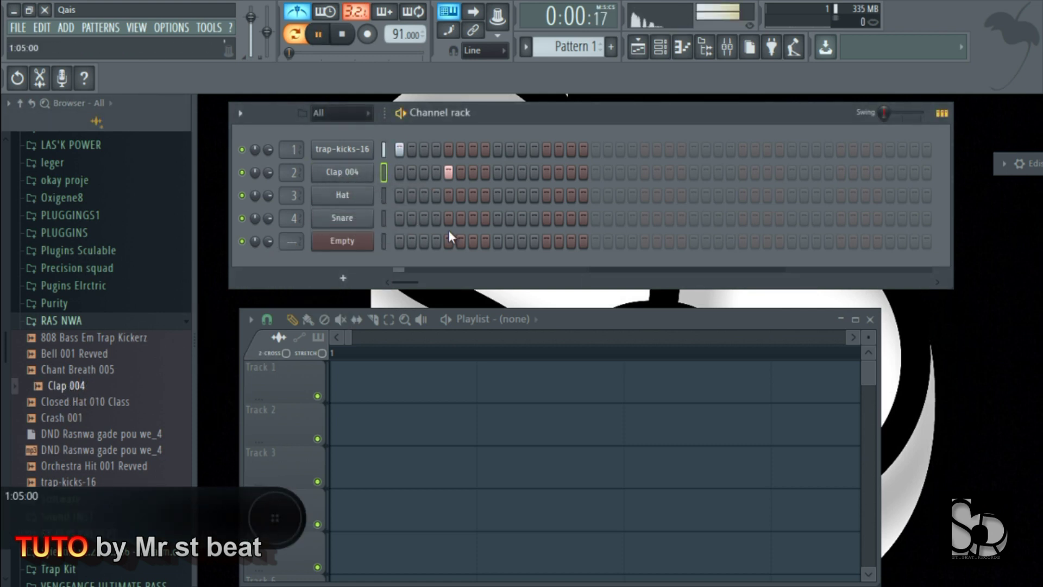
# Try the second kick on steps 9 and 10, settle it on step 11, and add a clap on step 13.
pyautogui.rightClick(545, 153)
pyautogui.click(533, 151)
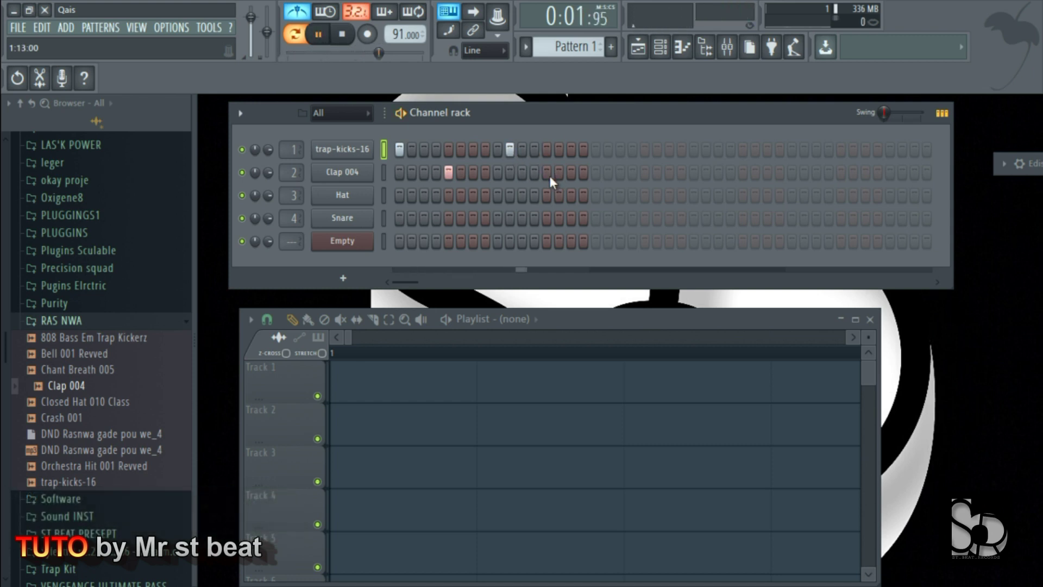
pyautogui.click(498, 150)
pyautogui.press('space')
pyautogui.rightClick(510, 151)
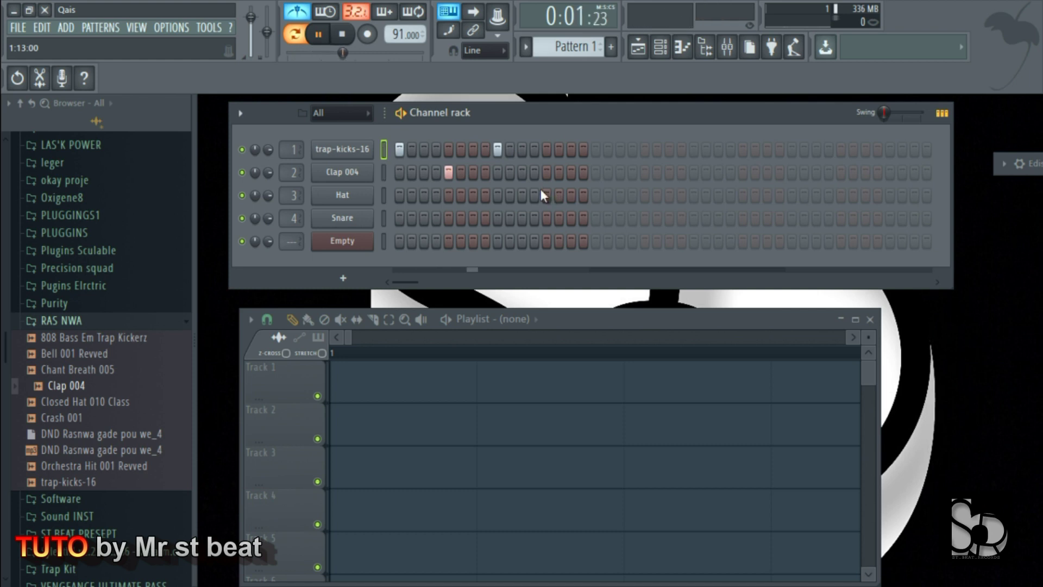
pyautogui.click(510, 150)
pyautogui.rightClick(508, 150)
pyautogui.click(522, 151)
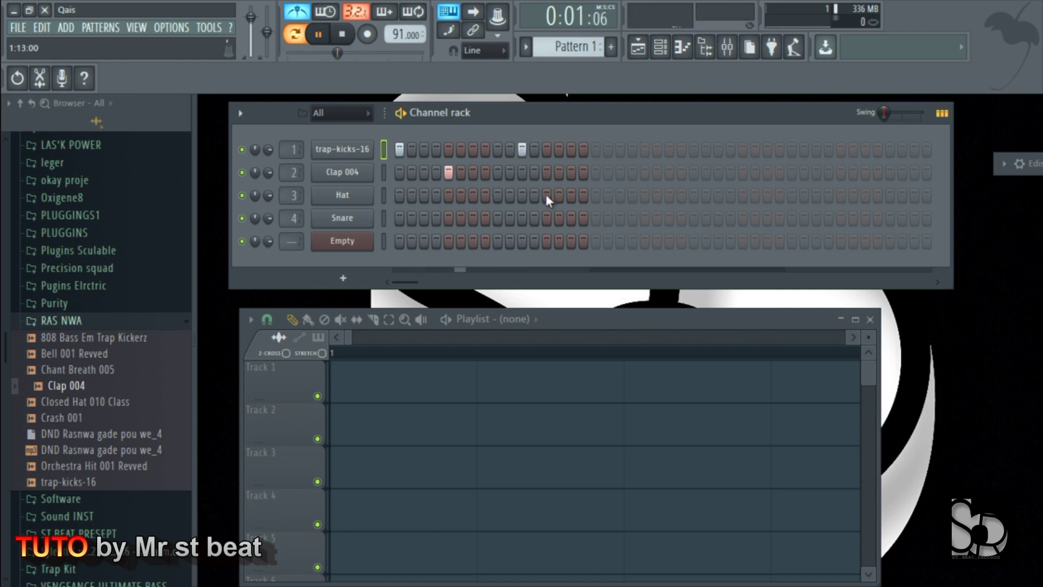
pyautogui.click(546, 174)
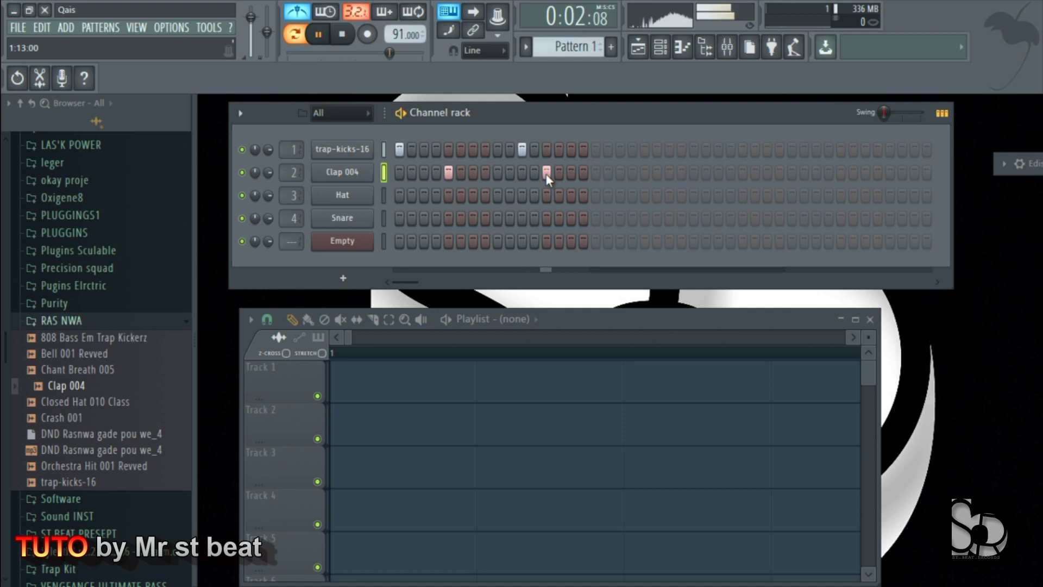
# Extend the pattern into a second bar with kicks on steps 17, 25 and 27 and claps on steps 21 and 29.
pyautogui.press('space')
pyautogui.click(607, 150)
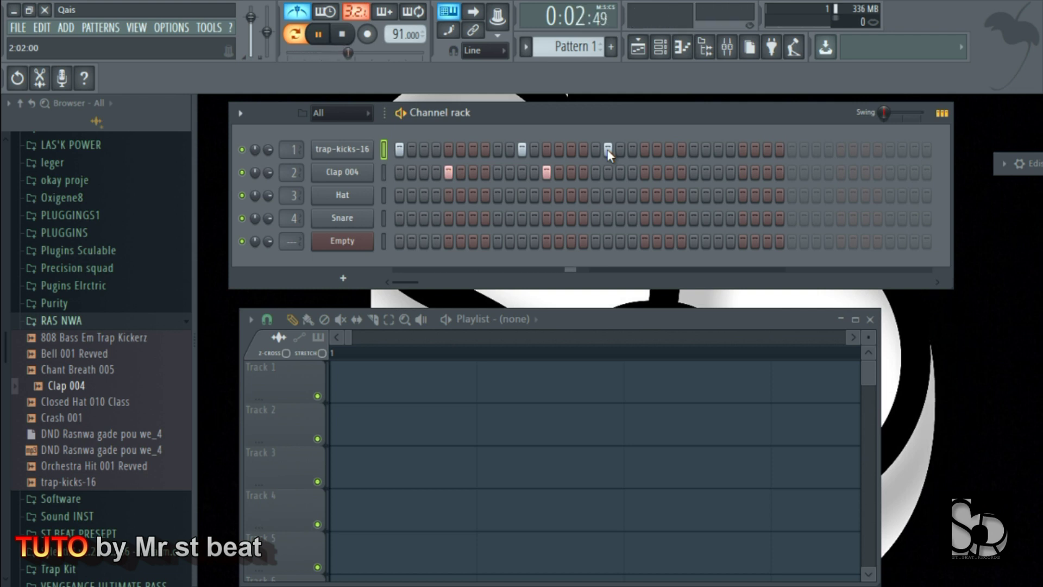
pyautogui.press('space')
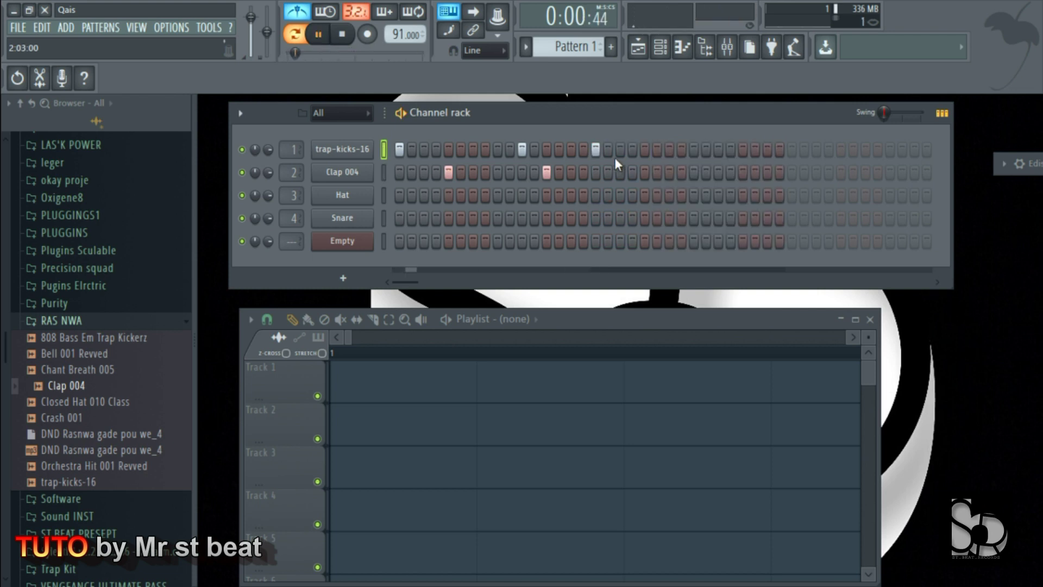
pyautogui.click(643, 173)
pyautogui.click(716, 150)
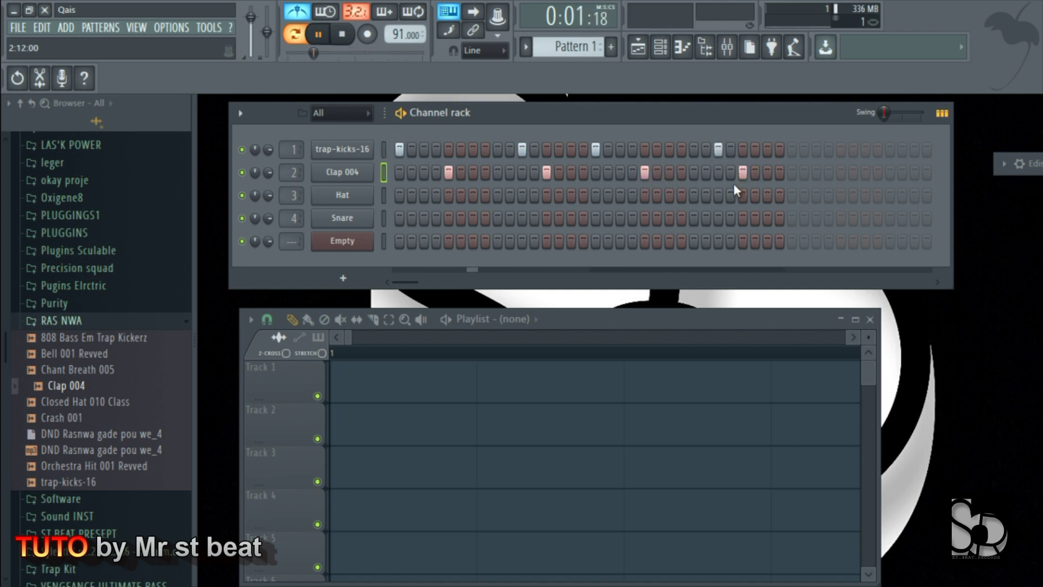
pyautogui.click(692, 150)
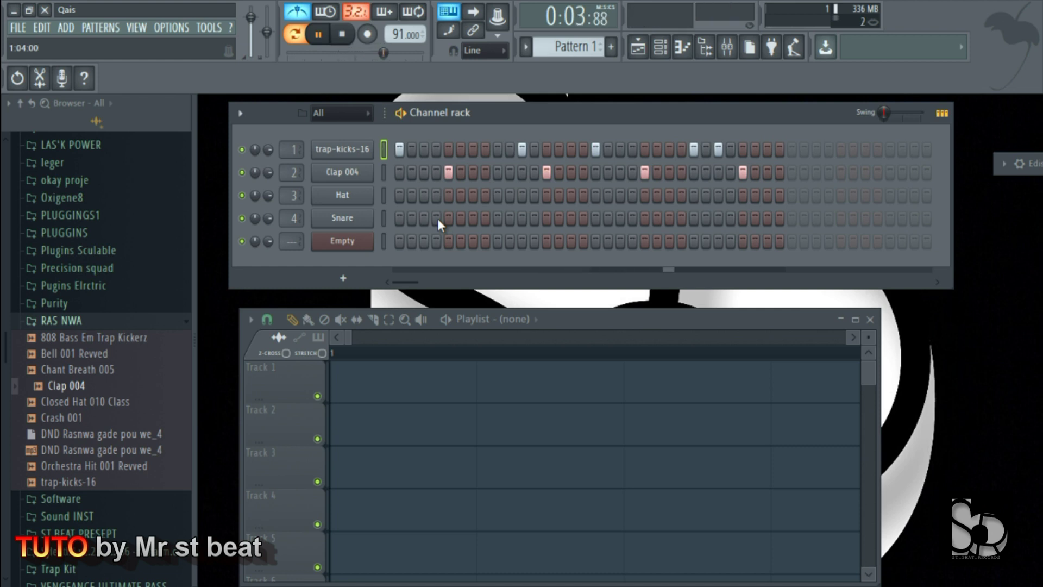
pyautogui.press('space')
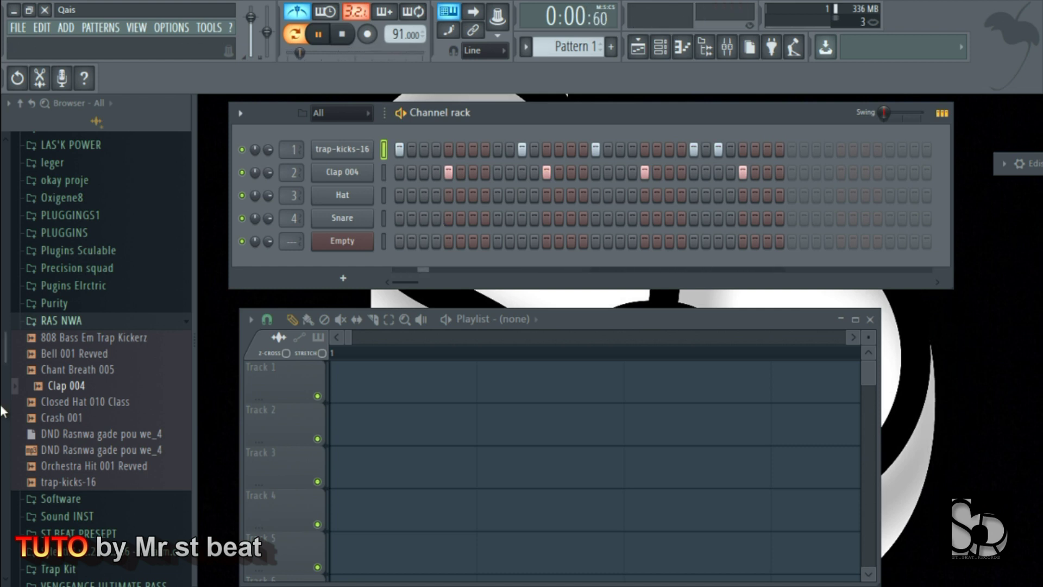
# Load Bell 001 Revved from the RAS NWA folder onto the Hat channel and place a hit on step 1.
pyautogui.click(80, 400)
pyautogui.moveTo(81, 400); pyautogui.dragTo(73, 353)
pyautogui.moveTo(223, 307); pyautogui.dragTo(340, 197)
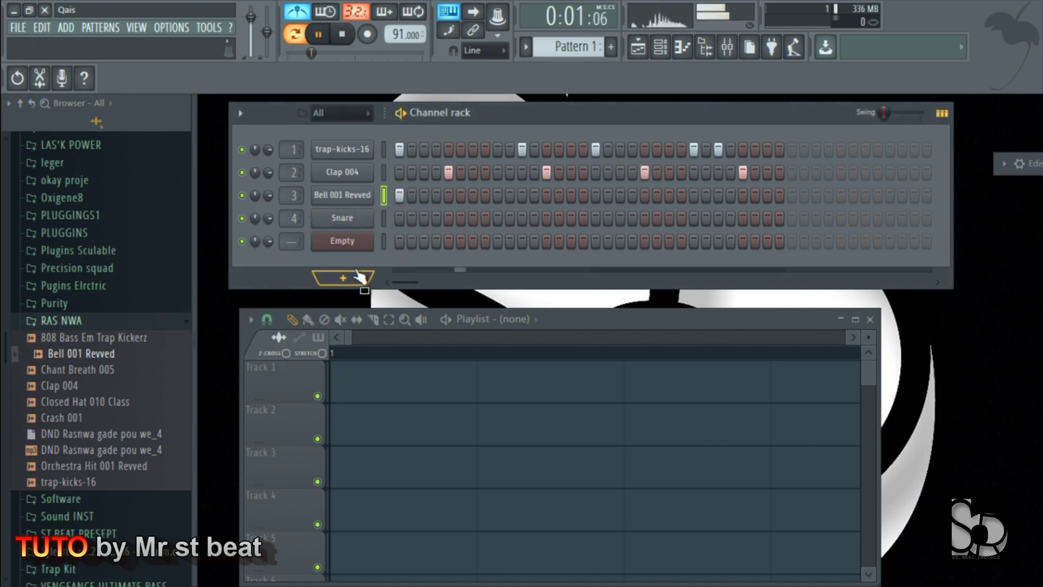
# Stop playback and audition Closed Hat 010 Class and other samples in the RAS NWA folder.
pyautogui.moveTo(81, 402); pyautogui.dragTo(84, 409)
pyautogui.press('space')
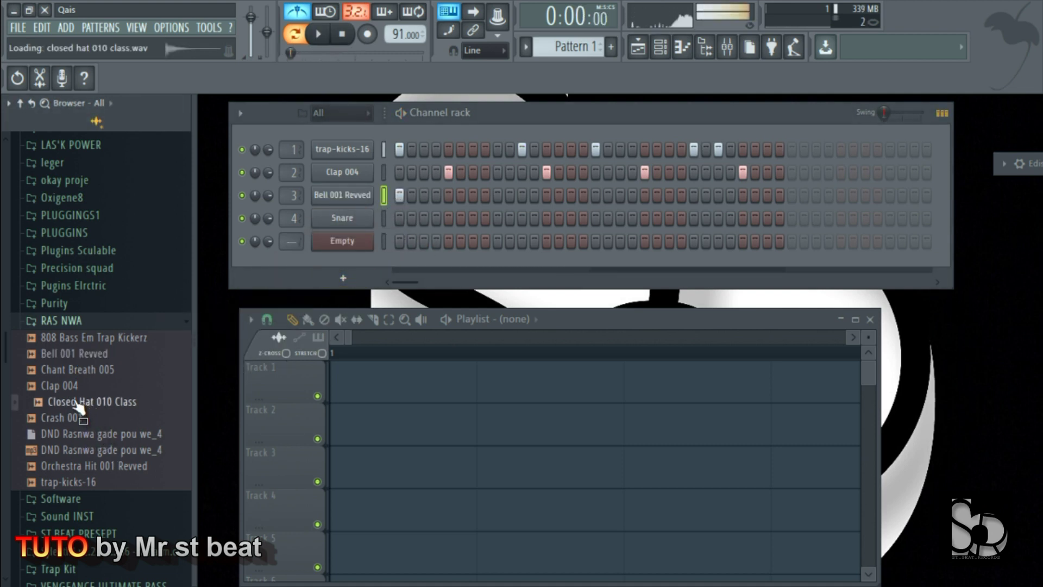
pyautogui.click(100, 452)
pyautogui.click(101, 468)
pyautogui.click(99, 435)
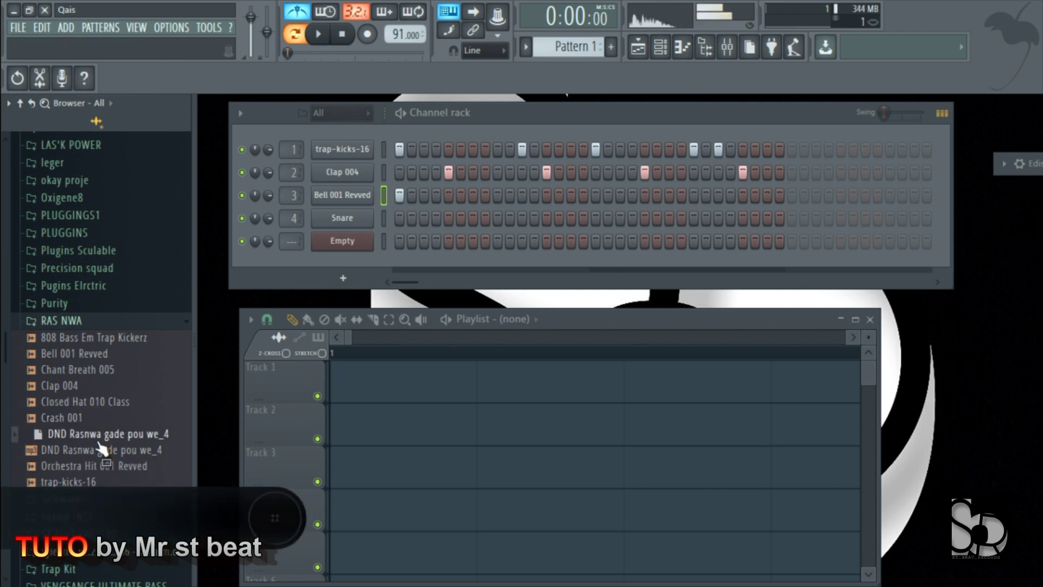
pyautogui.click(92, 480)
pyautogui.click(88, 451)
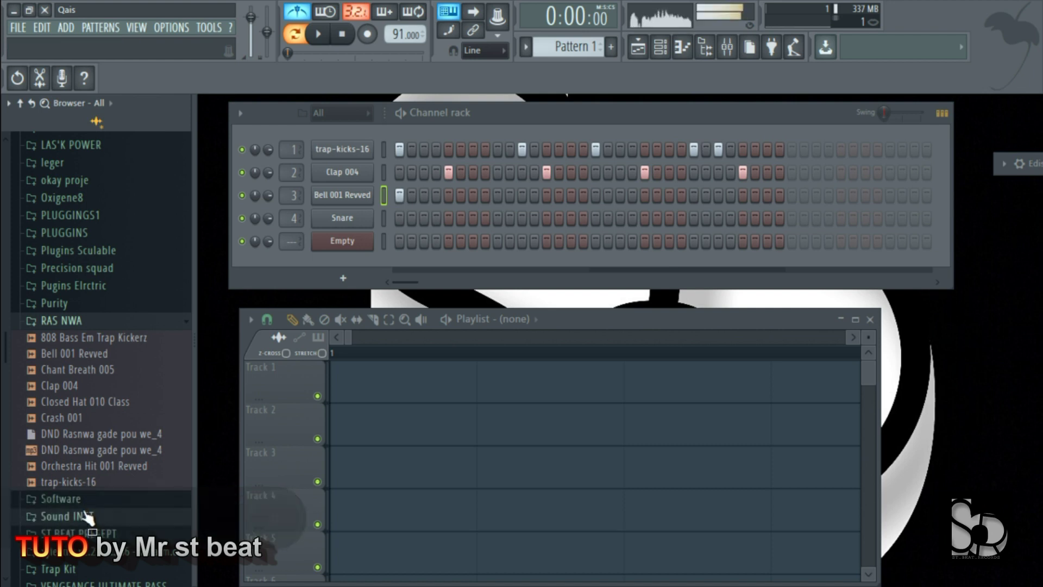
# Look through the Fl Soung sample folders and check the contents of the LAS'K POWER folder.
pyautogui.click(86, 515)
pyautogui.scroll(15, 79, 380)
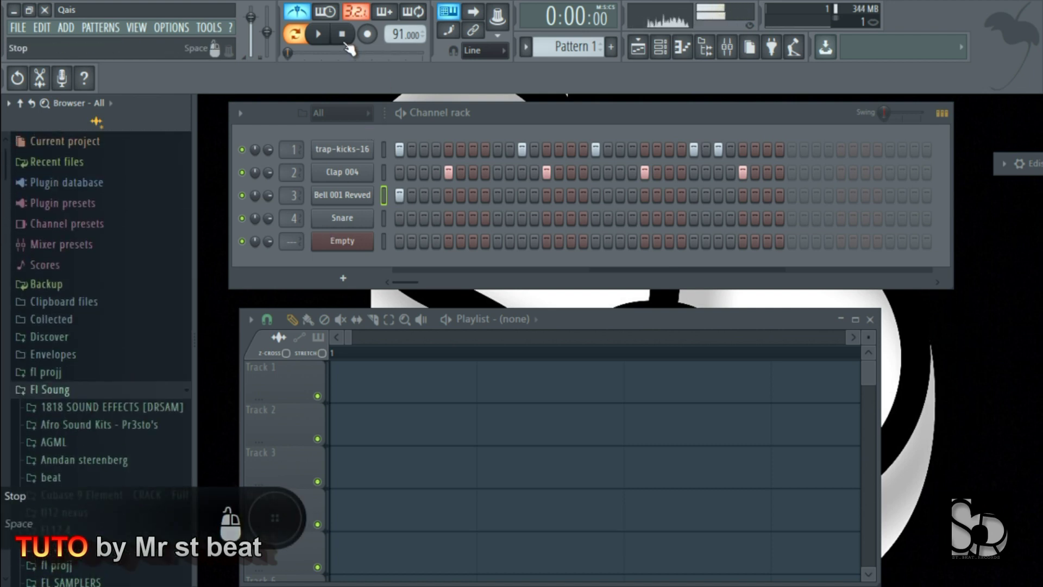
pyautogui.scroll(-15, 71, 489)
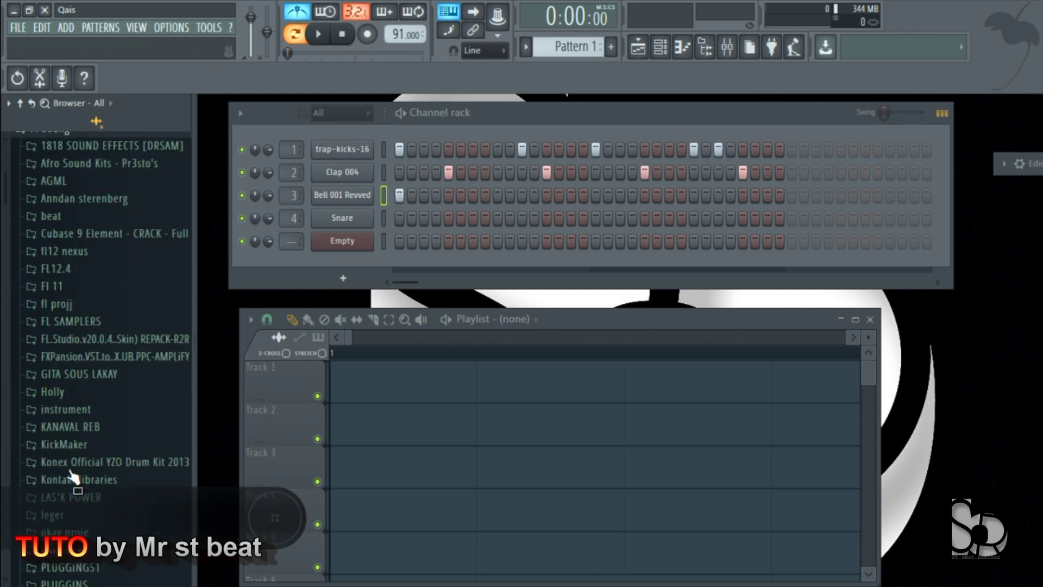
pyautogui.scroll(8, 73, 462)
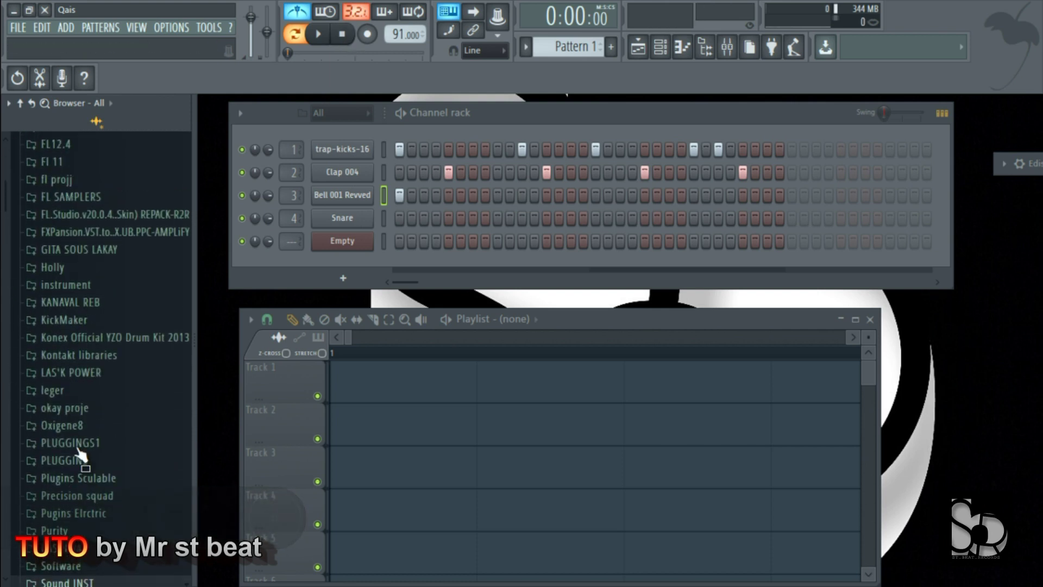
pyautogui.click(77, 374)
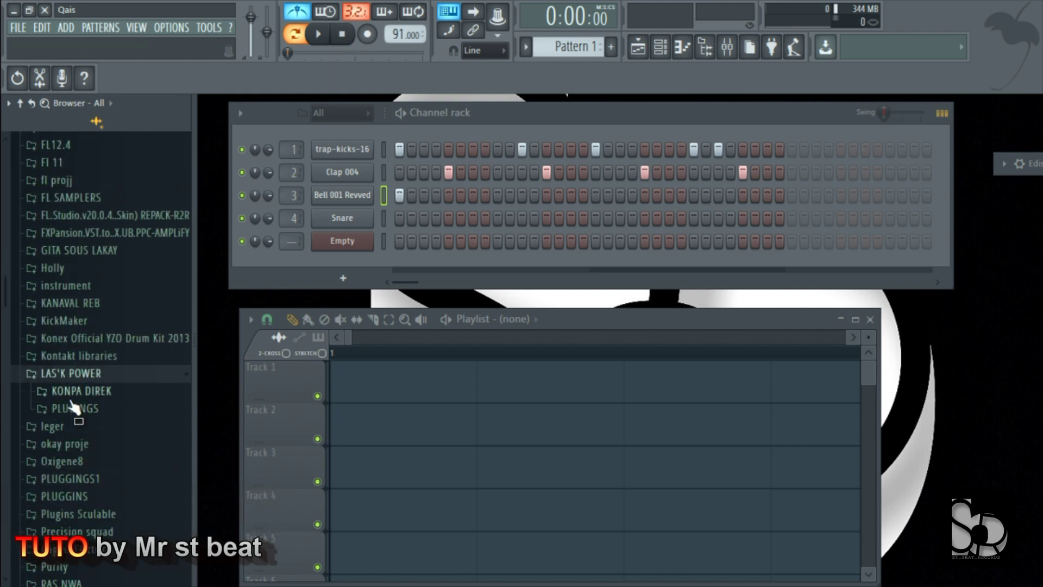
pyautogui.click(73, 375)
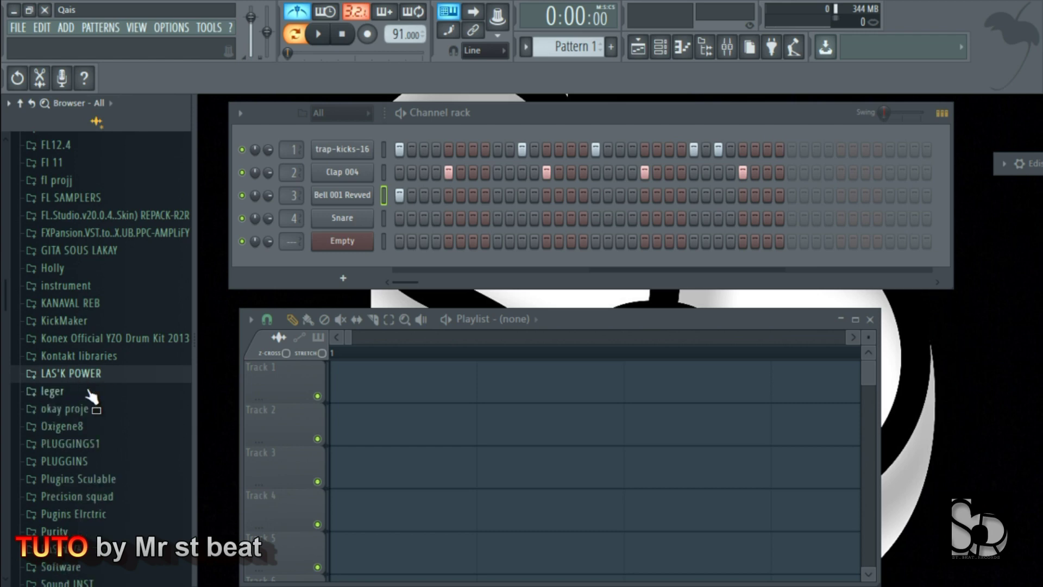
pyautogui.scroll(-15, 80, 430)
pyautogui.scroll(-1, 79, 434)
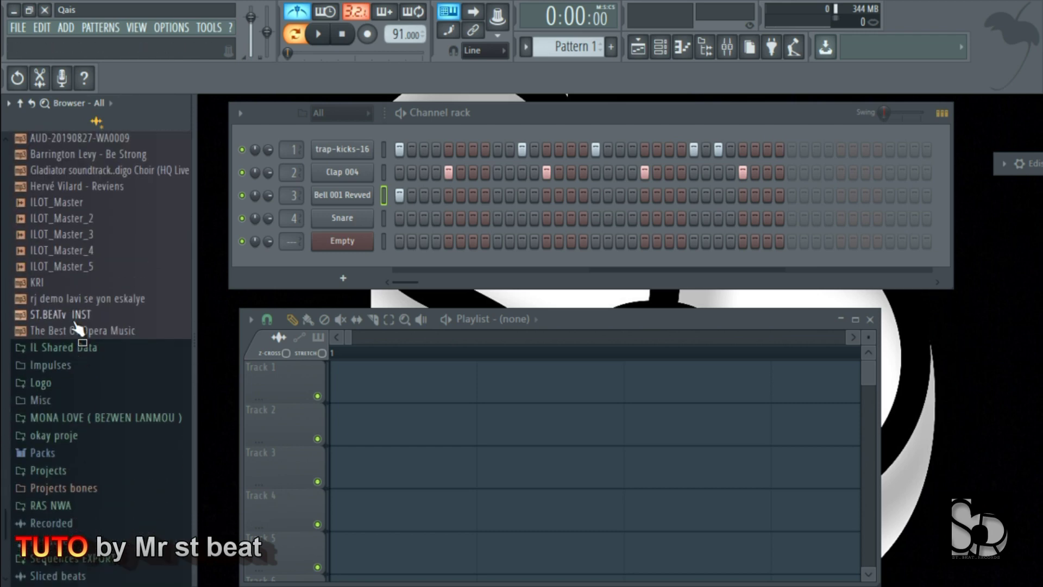
# Audition ILOT_Master_3 and the Gladiator soundtrack among the loose audio files below the Fl Soung folders.
pyautogui.click(70, 298)
pyautogui.click(65, 235)
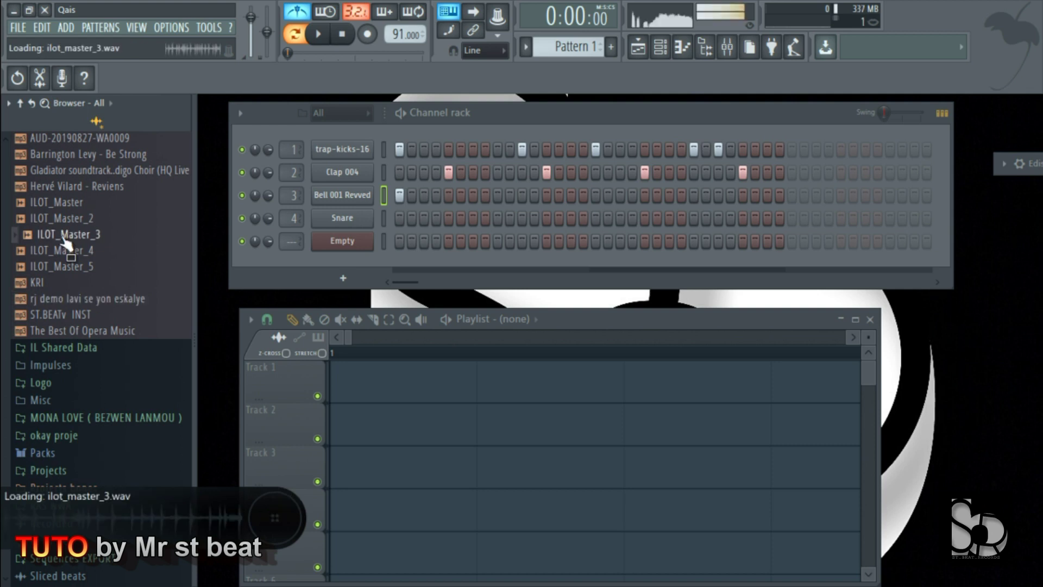
pyautogui.click(70, 170)
pyautogui.scroll(5, 90, 304)
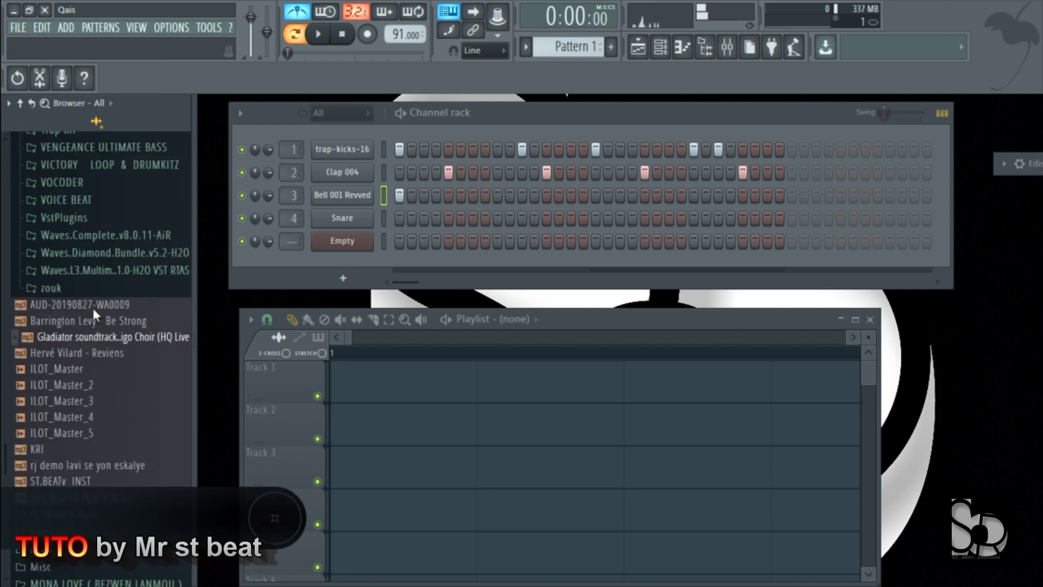
pyautogui.scroll(-2, 79, 359)
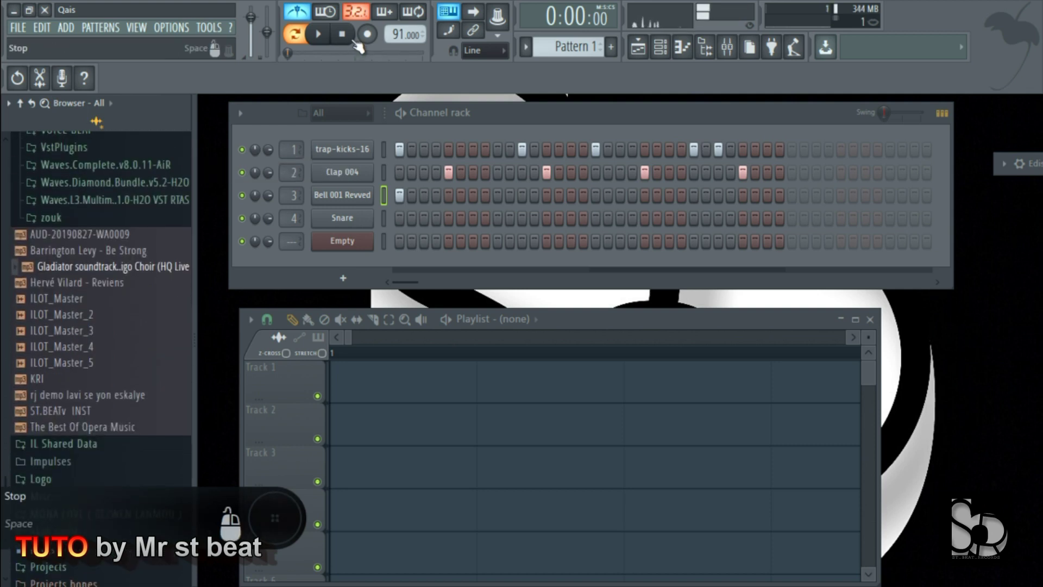
# Audition Bell 001 Revved, Chant Breath 005, Clap 004 and Closed Hat 010 Class in the RAS NWA folder, and collapse the folder.
pyautogui.scroll(8, 86, 429)
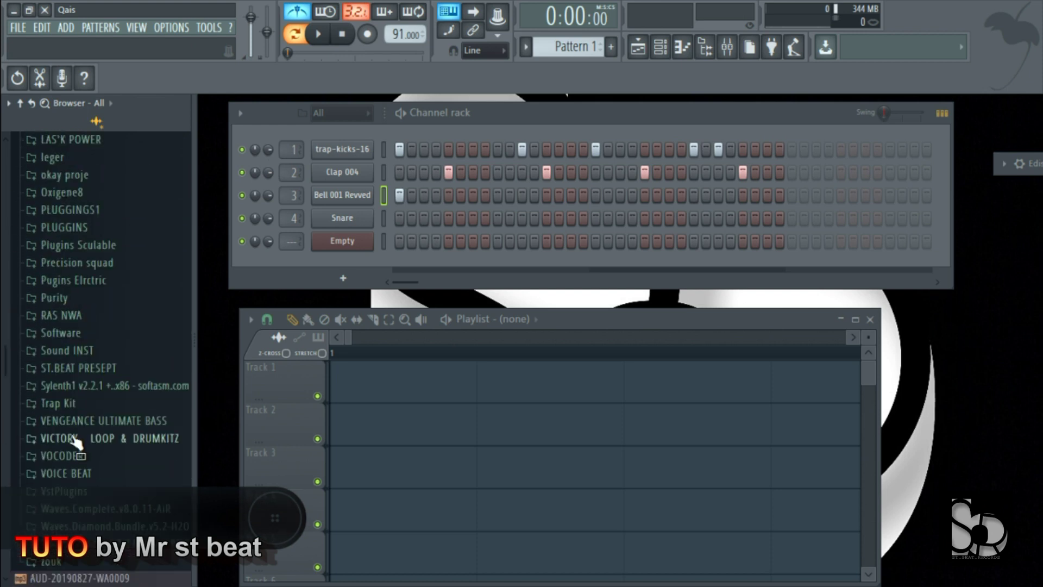
pyautogui.click(60, 358)
pyautogui.click(71, 389)
pyautogui.click(79, 405)
pyautogui.click(76, 422)
pyautogui.click(76, 438)
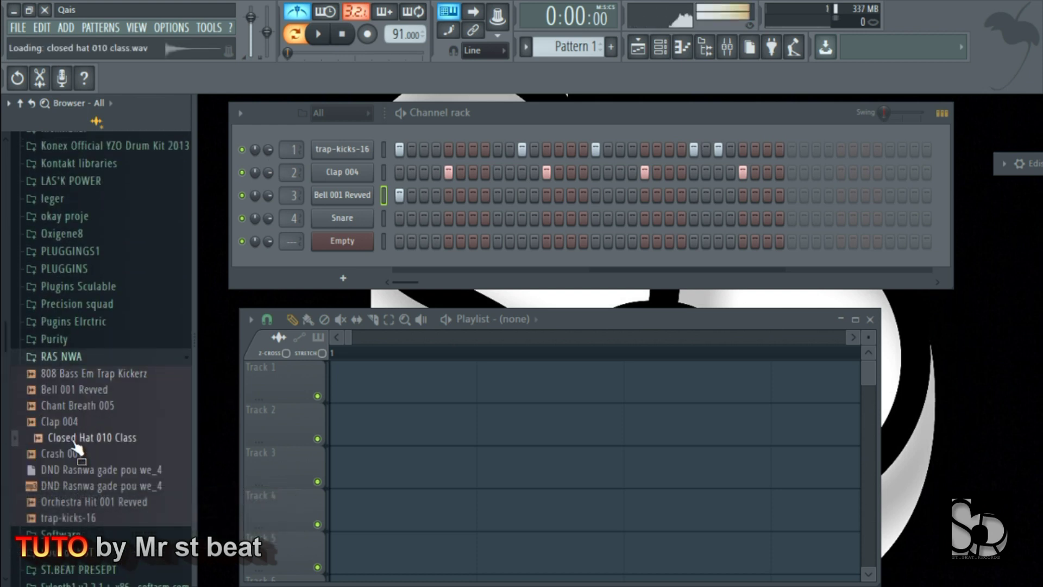
pyautogui.click(76, 472)
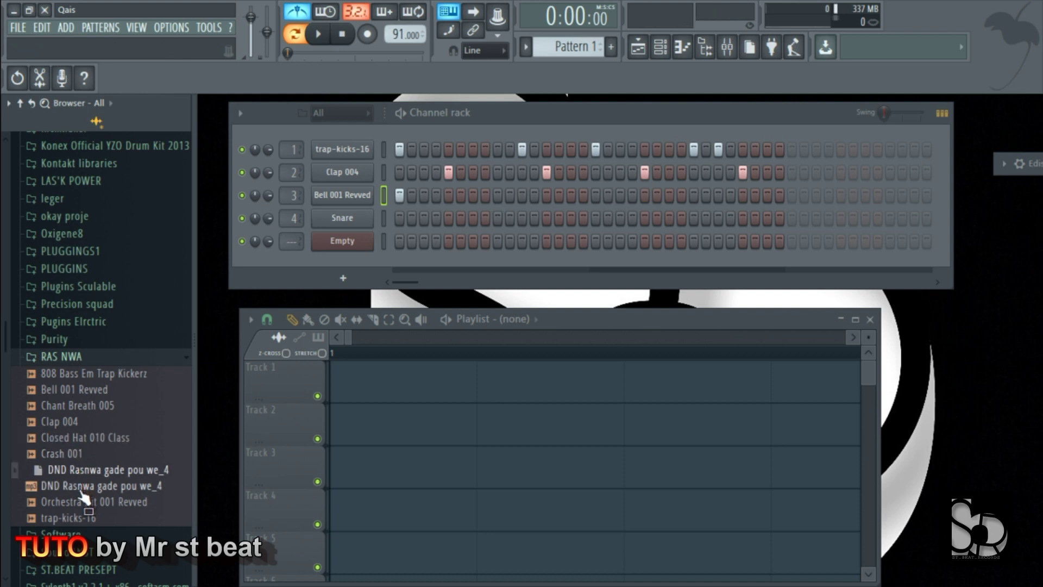
pyautogui.click(81, 489)
pyautogui.click(81, 391)
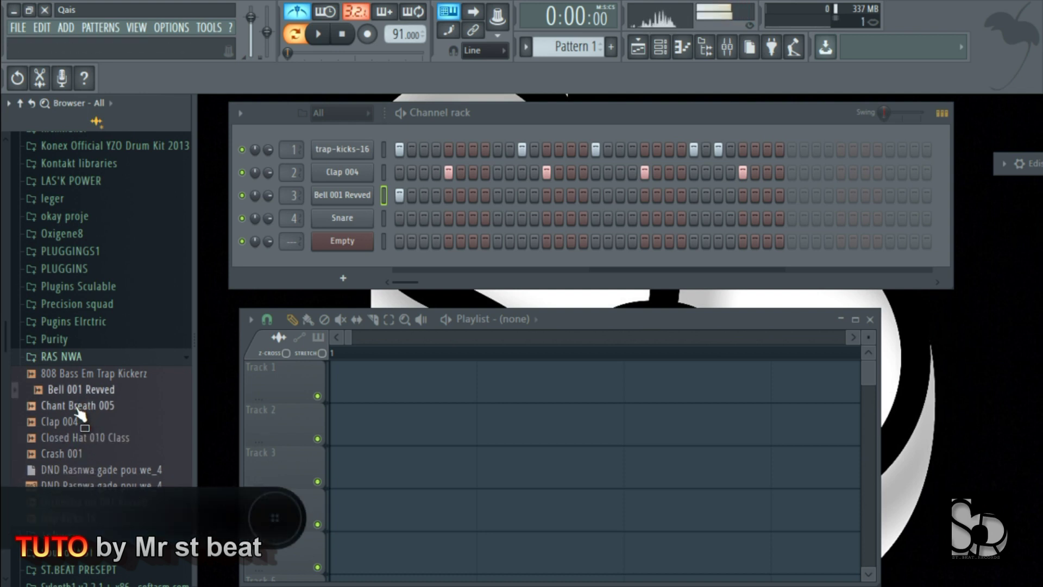
pyautogui.click(78, 407)
pyautogui.click(70, 422)
pyautogui.click(73, 356)
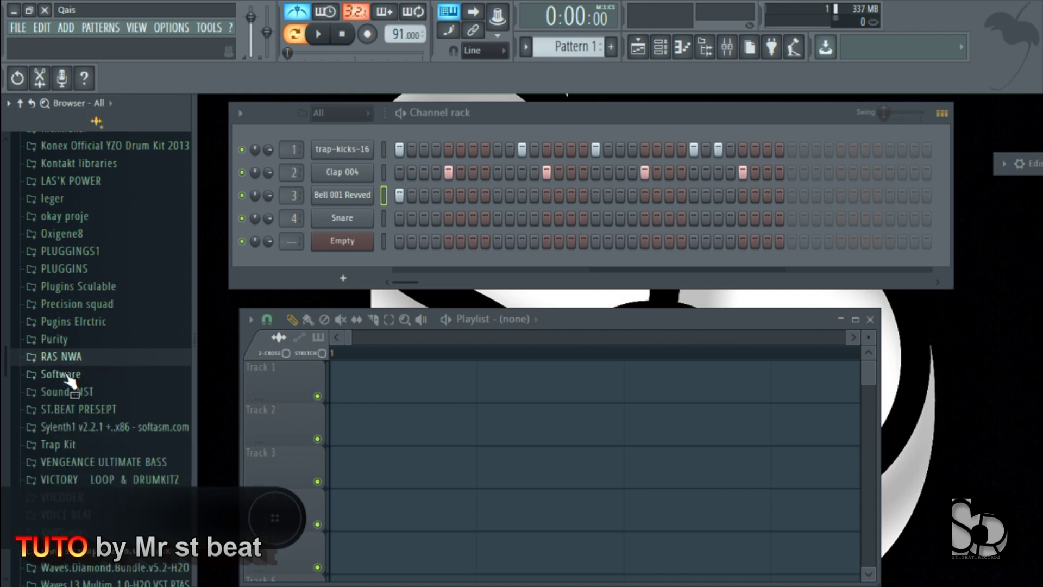
# Search the list of Fl Soung subfolders for another drum kit.
pyautogui.scroll(-4, 72, 422)
pyautogui.scroll(4, 73, 422)
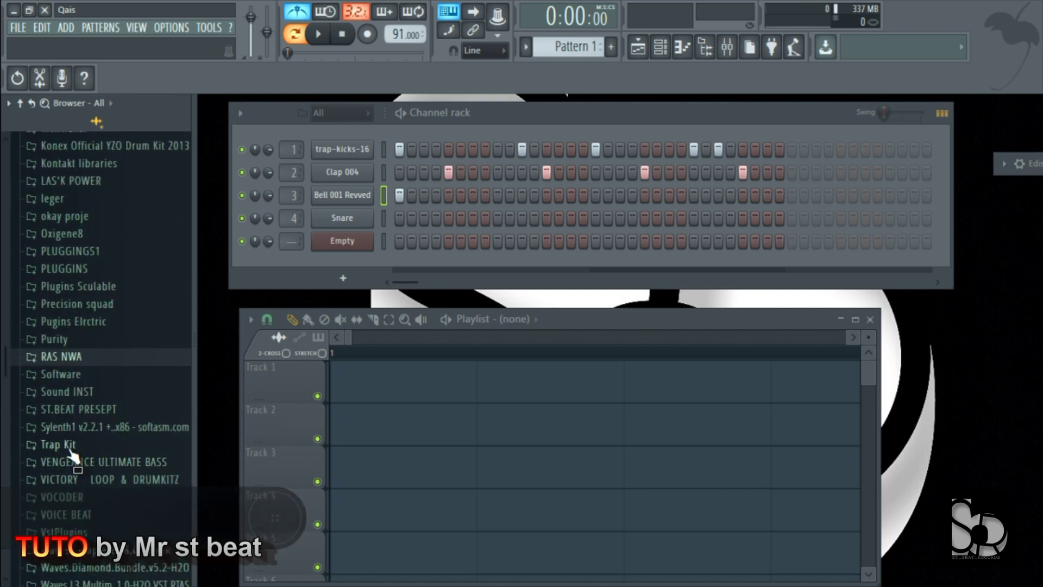
pyautogui.scroll(4, 71, 456)
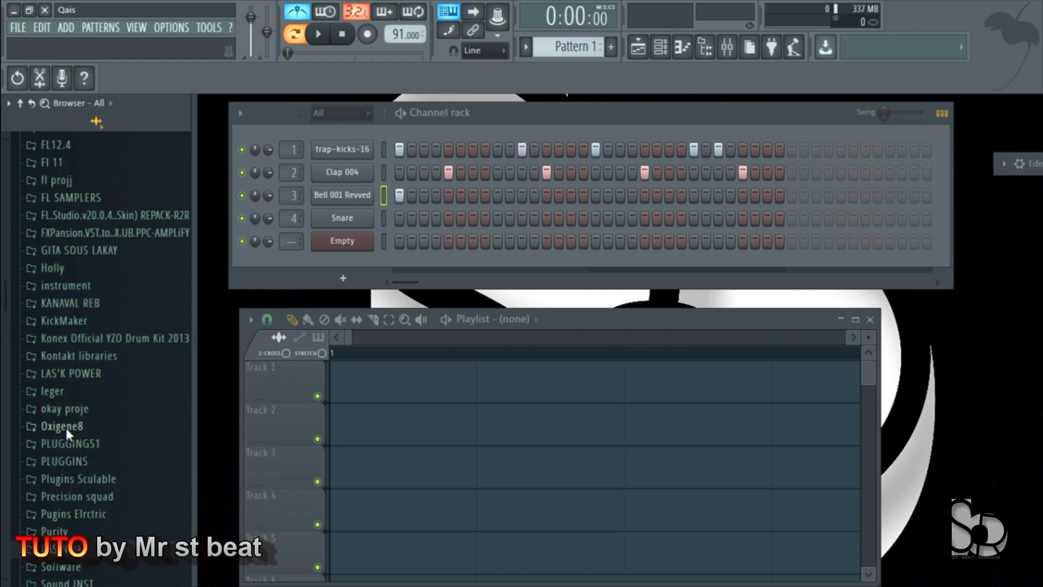
pyautogui.scroll(2, 65, 426)
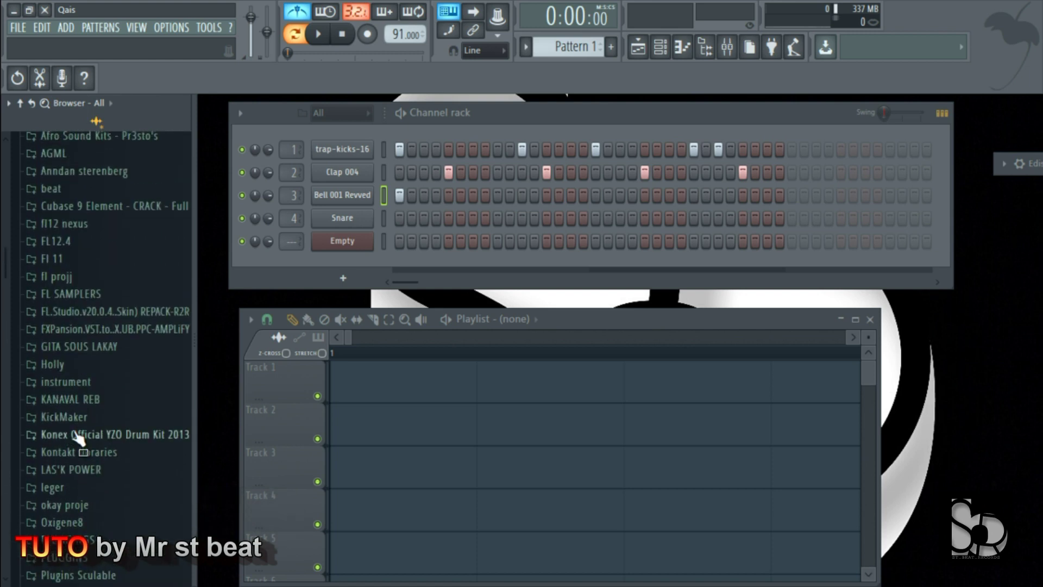
pyautogui.scroll(3, 76, 434)
pyautogui.scroll(-7, 76, 435)
pyautogui.scroll(-6, 79, 438)
pyautogui.scroll(10, 76, 432)
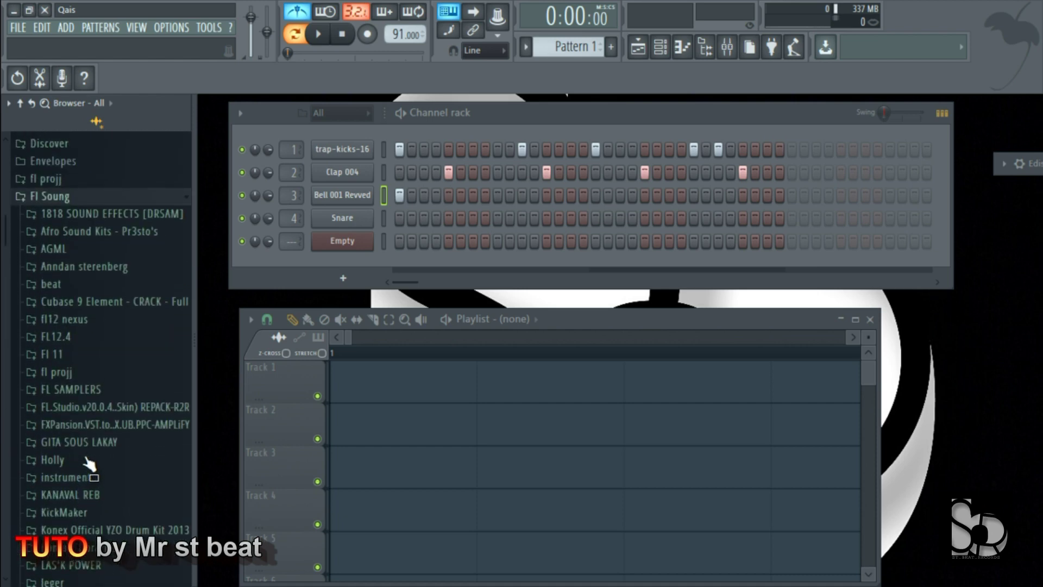
pyautogui.scroll(-4, 93, 435)
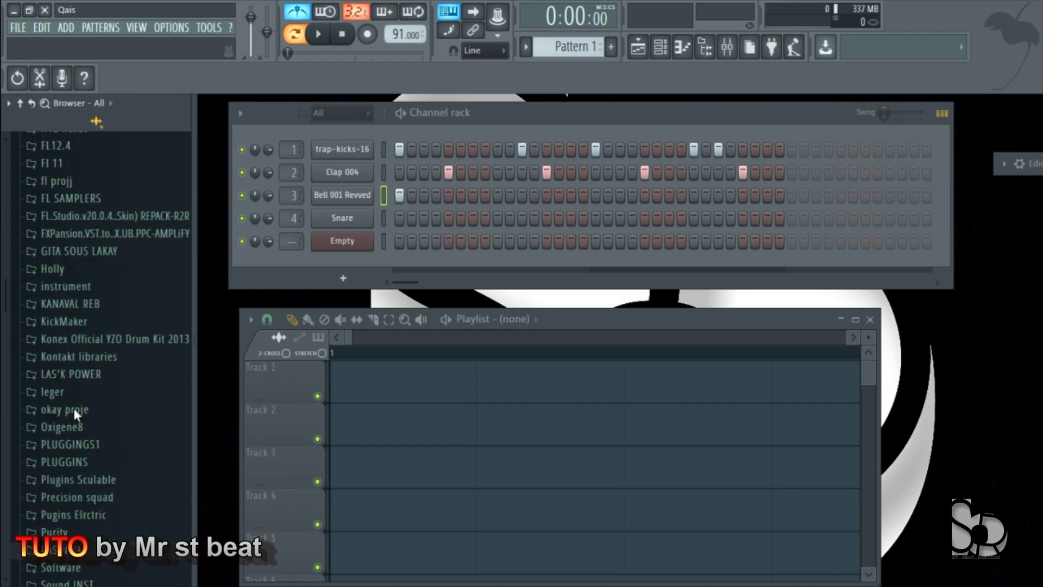
# Open the Snares folder of Lex Luger [Sound Kit] inside leger and audition LEX Snare(1), LEX Snare(2) and LEX Snare(3).
pyautogui.click(60, 391)
pyautogui.scroll(-2, 71, 401)
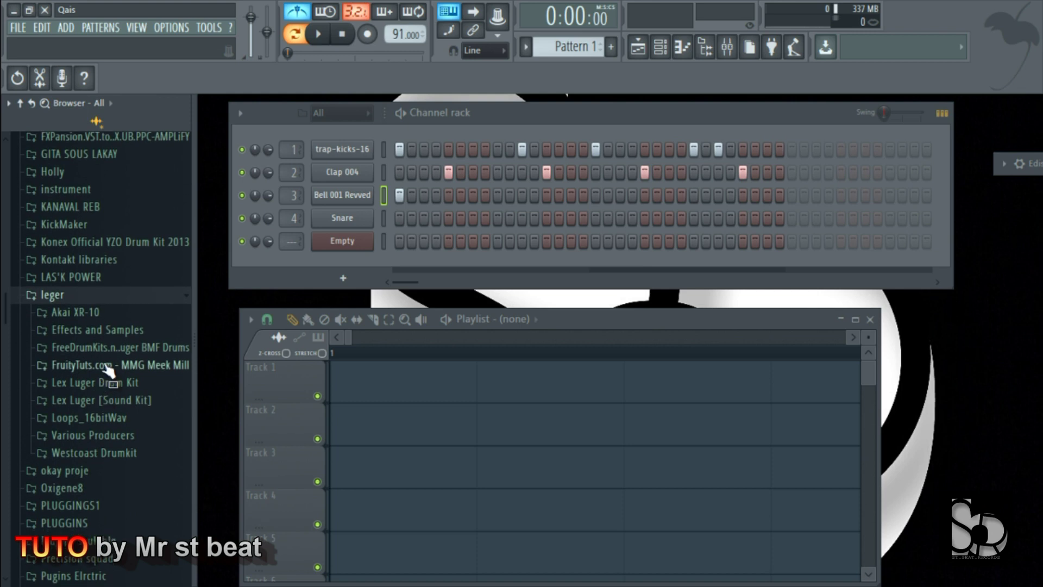
pyautogui.click(104, 400)
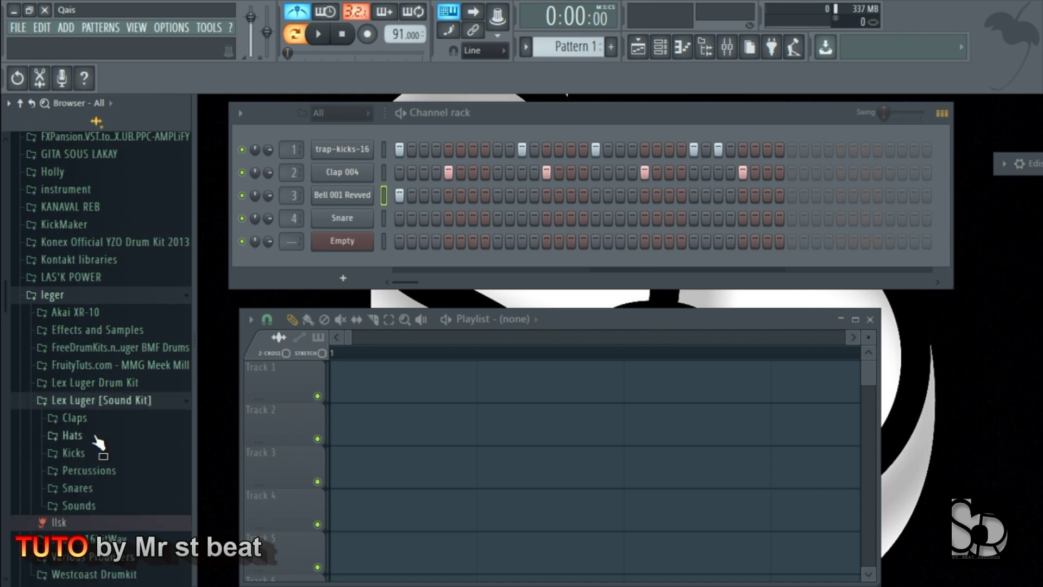
pyautogui.click(76, 488)
pyautogui.scroll(-4, 85, 478)
pyautogui.click(98, 321)
pyautogui.click(92, 306)
pyautogui.click(90, 290)
pyautogui.click(93, 306)
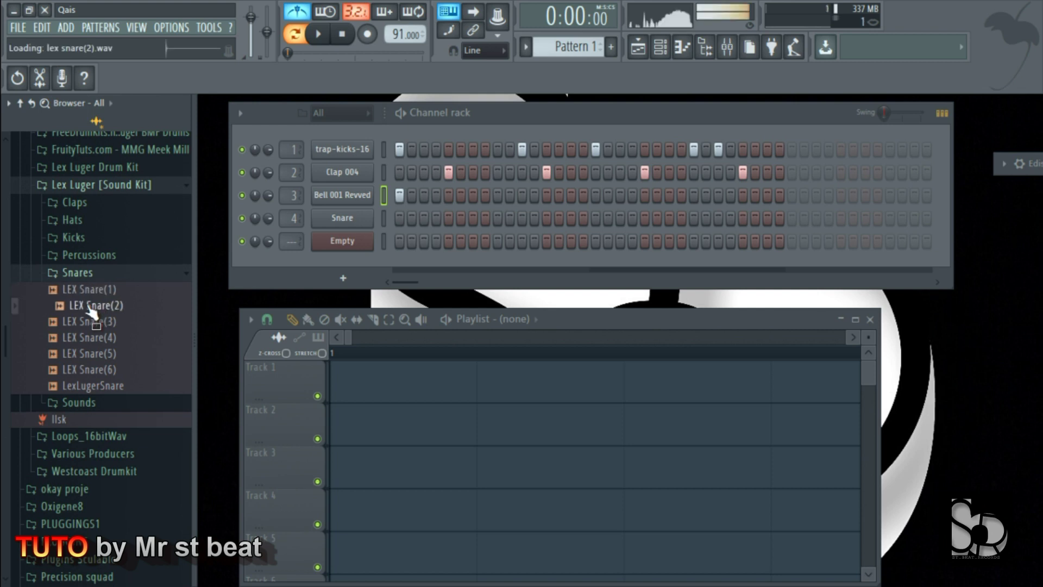
# Try LEX Snare(2) on the third channel in place of the bell during playback, and clear its hit on step 1.
pyautogui.moveTo(92, 313); pyautogui.dragTo(330, 194)
pyautogui.press('space')
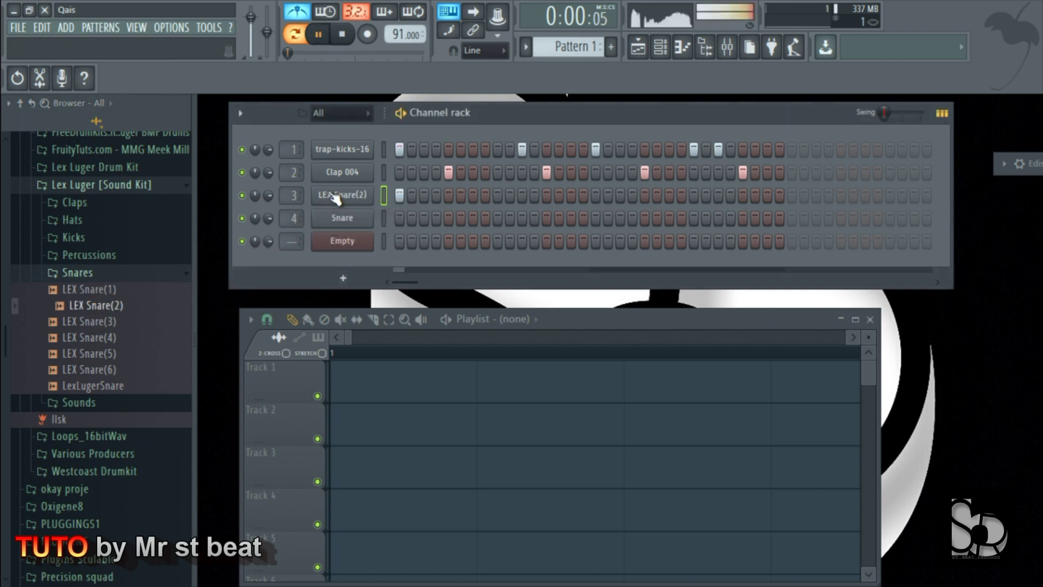
pyautogui.click(400, 195)
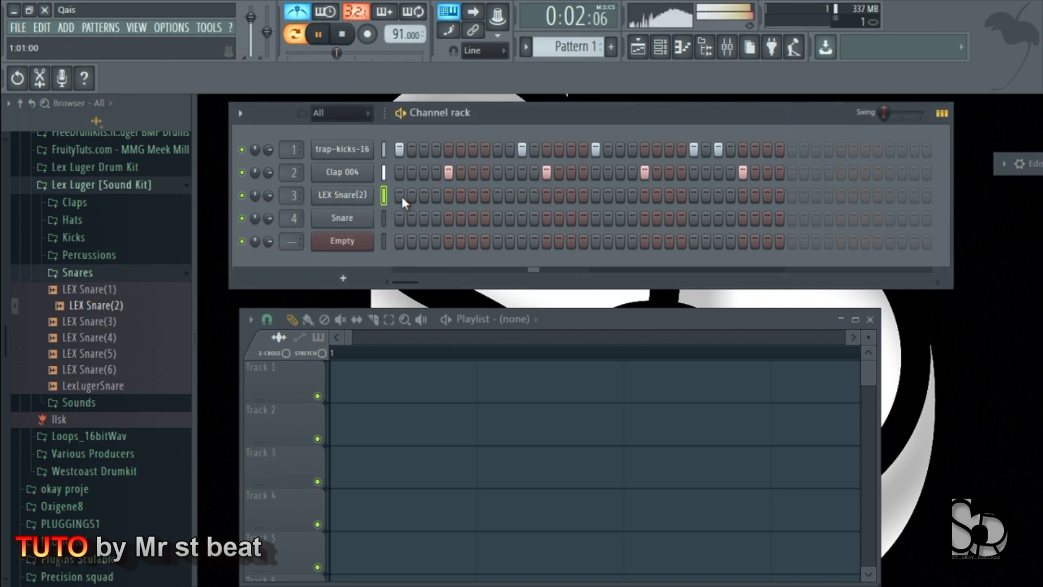
pyautogui.press('space')
# Reload Bell 001 Revved from the recent files onto the third channel and place a hit on step 1.
pyautogui.scroll(10, 111, 278)
pyautogui.scroll(2, 115, 280)
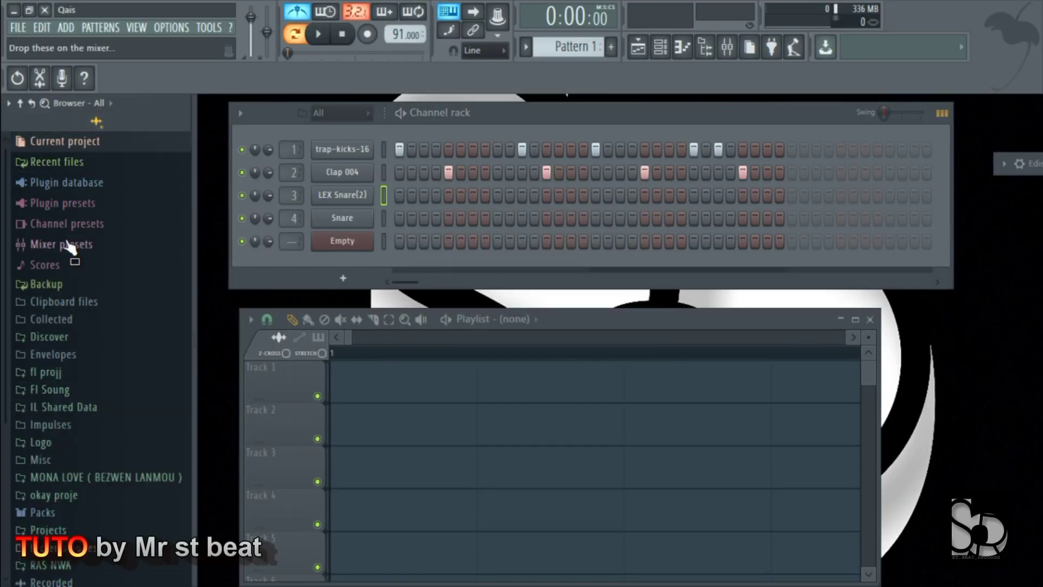
pyautogui.click(54, 162)
pyautogui.moveTo(62, 175); pyautogui.dragTo(359, 196)
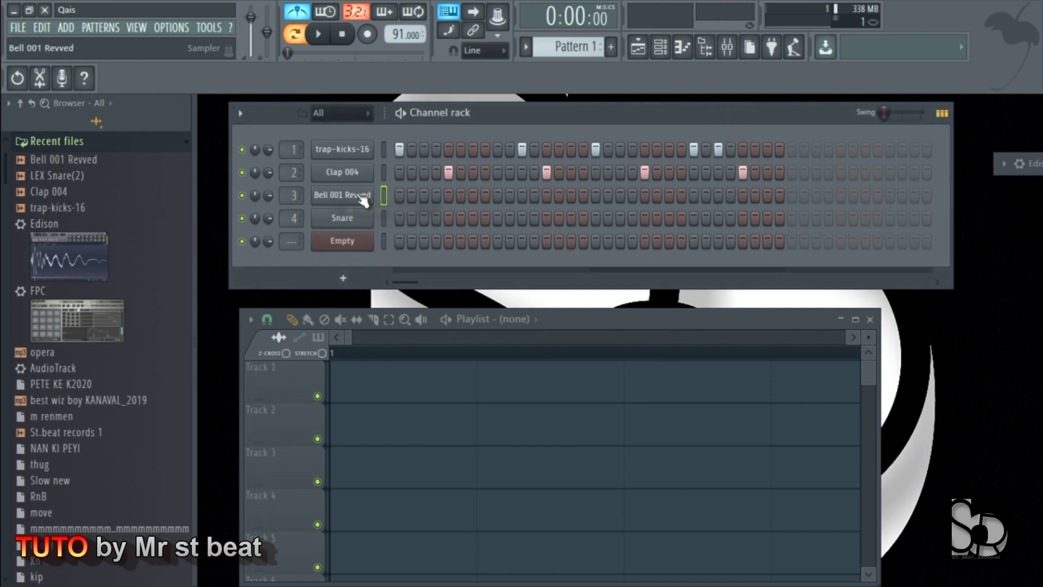
pyautogui.click(400, 196)
# Look through the recent files list for another usable sample.
pyautogui.scroll(-3, 105, 408)
pyautogui.scroll(-5, 81, 429)
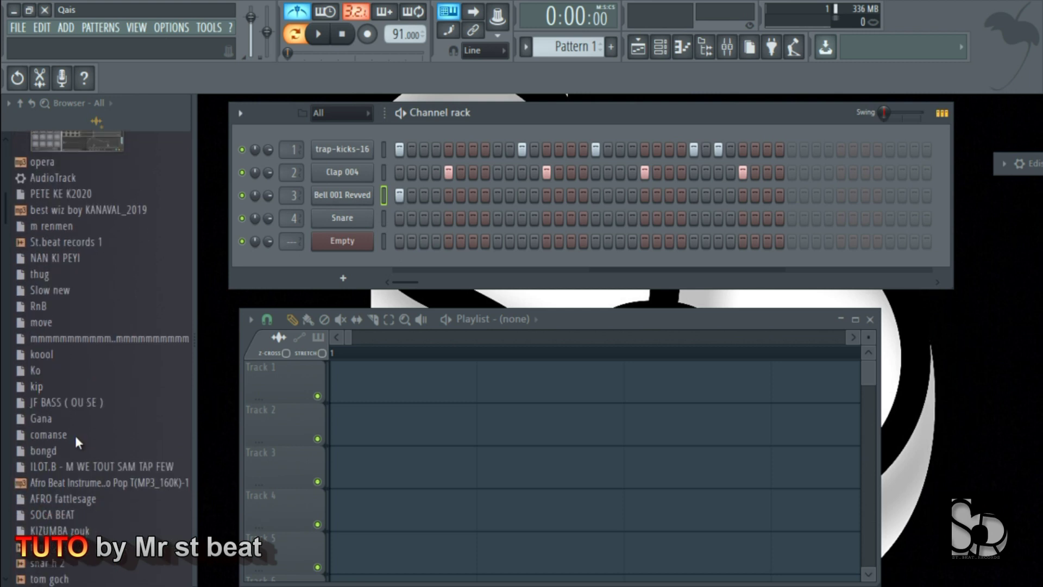
pyautogui.scroll(-8, 64, 481)
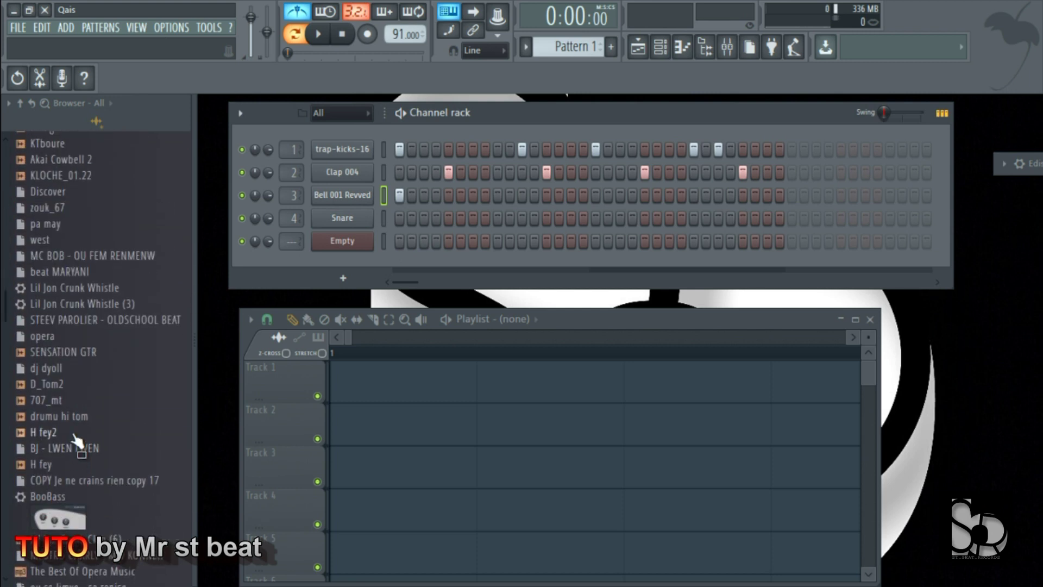
pyautogui.scroll(-6, 75, 438)
pyautogui.scroll(-6, 84, 448)
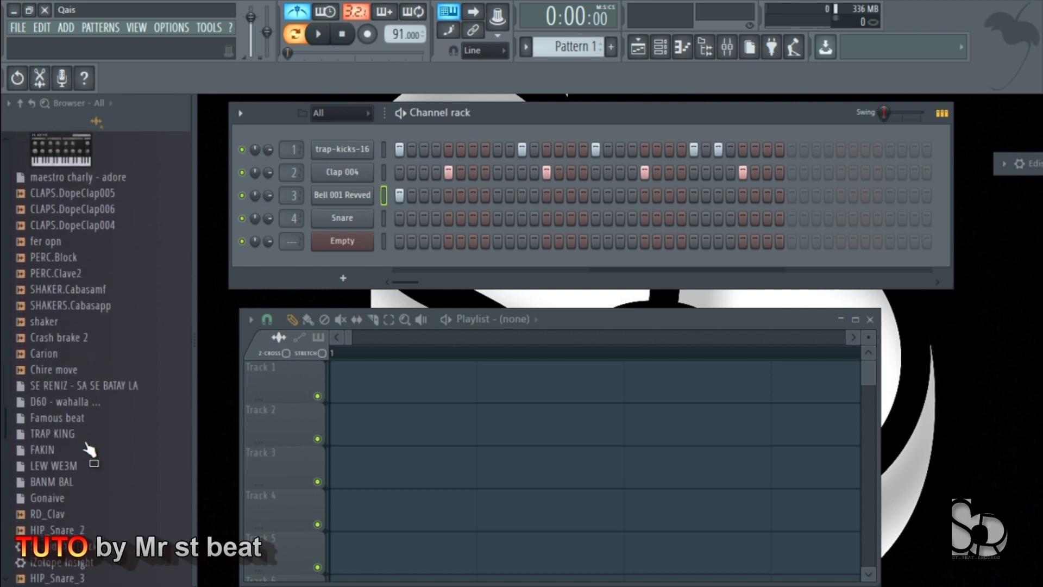
pyautogui.scroll(-2, 83, 468)
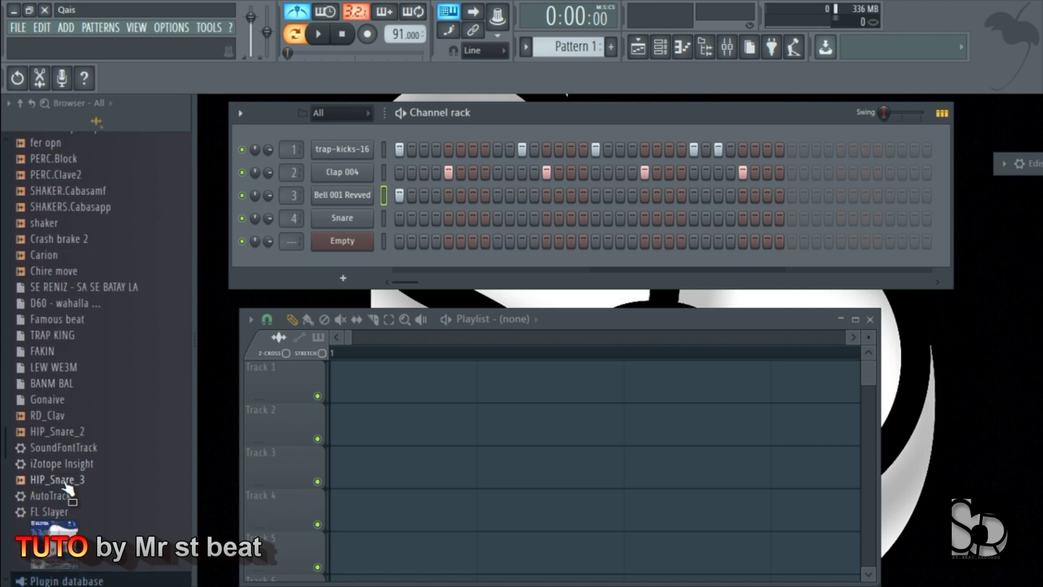
pyautogui.scroll(20, 60, 448)
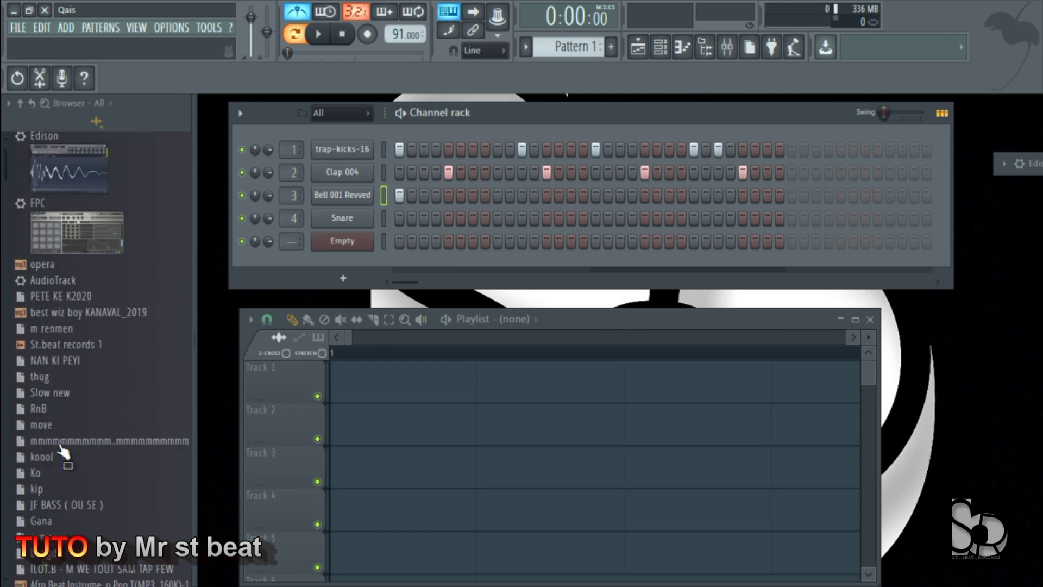
# Collapse the recent files list and open the FL SAMPLERS folder inside Fl Soung.
pyautogui.click(55, 161)
pyautogui.scroll(-4, 87, 381)
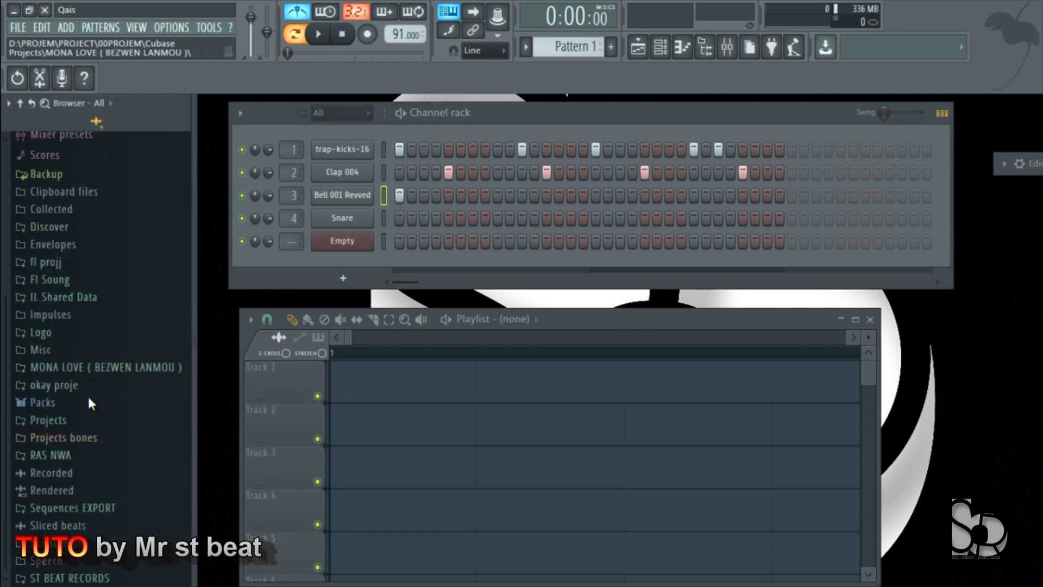
pyautogui.click(64, 244)
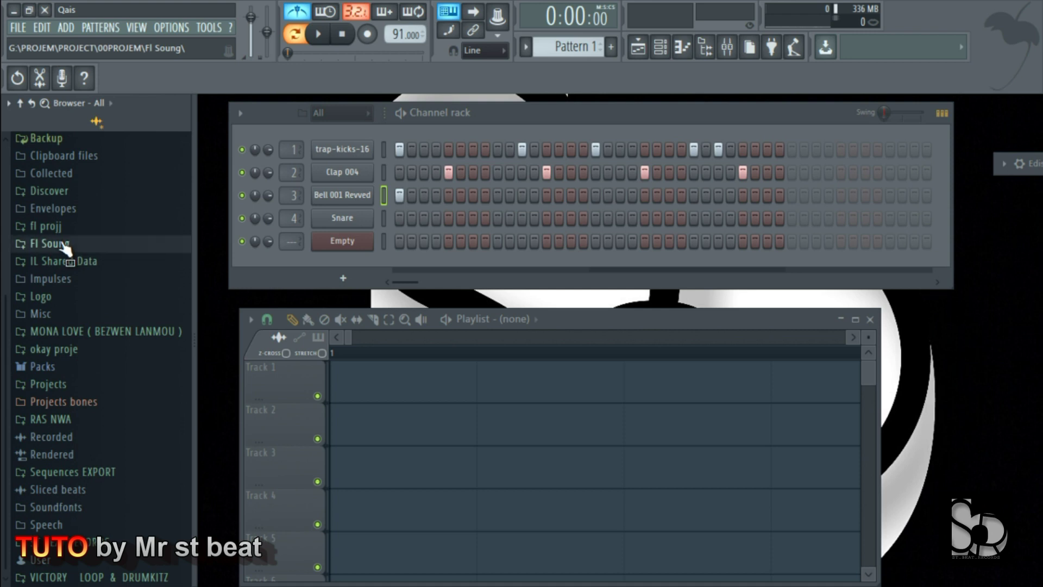
pyautogui.scroll(-5, 80, 334)
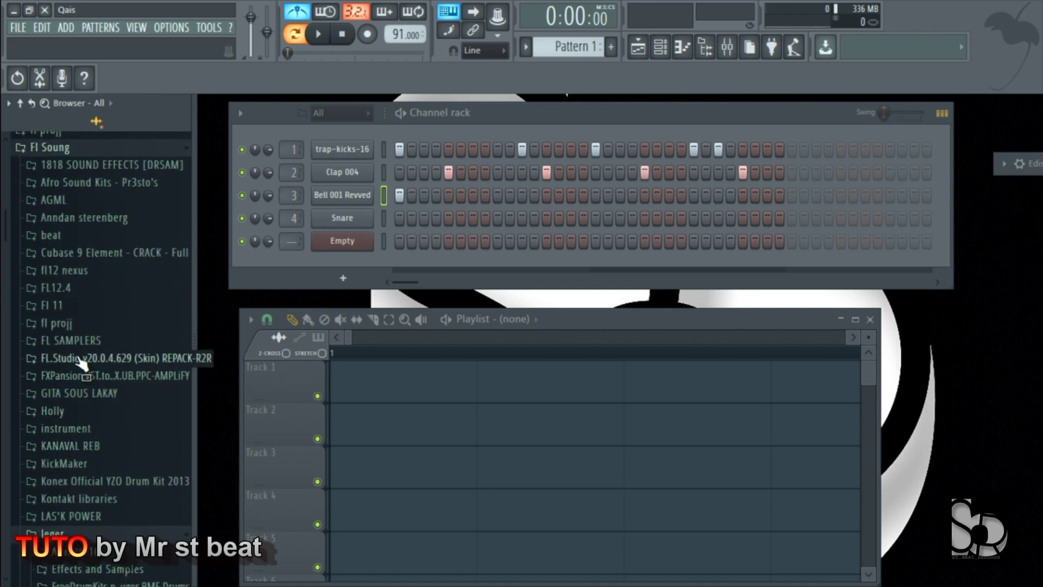
pyautogui.click(75, 341)
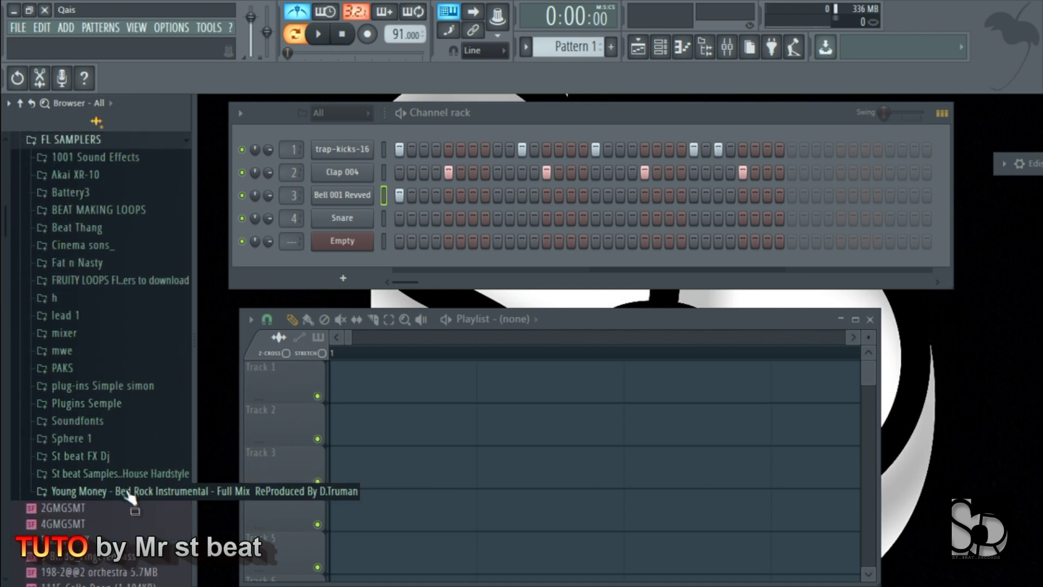
# Open the HI HAT folder inside the plug-ins Simple simon sample folder.
pyautogui.click(86, 385)
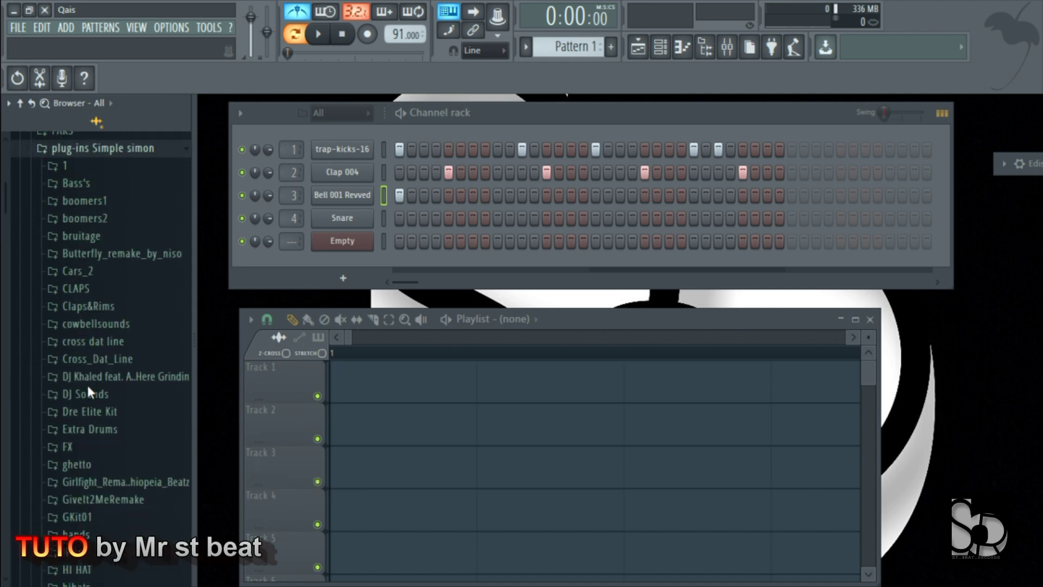
pyautogui.scroll(-3, 88, 560)
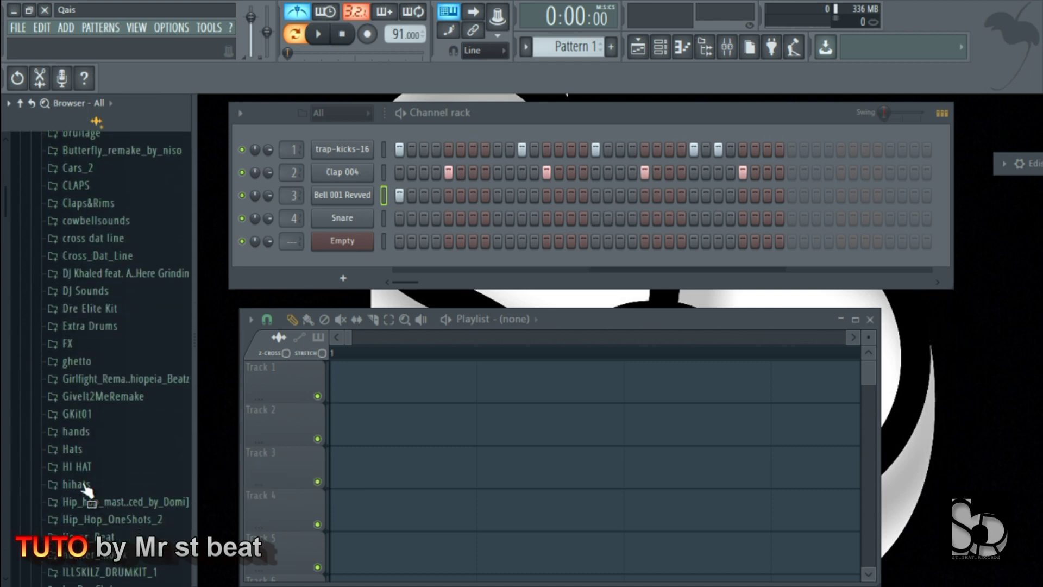
pyautogui.click(84, 463)
# Audition several hi-hat samples in the HI HAT folder.
pyautogui.click(83, 331)
pyautogui.click(97, 221)
pyautogui.click(93, 173)
pyautogui.click(100, 396)
pyautogui.click(95, 477)
pyautogui.scroll(-4, 97, 441)
pyautogui.click(97, 434)
pyautogui.click(96, 465)
pyautogui.click(93, 493)
pyautogui.click(93, 527)
pyautogui.scroll(-4, 99, 510)
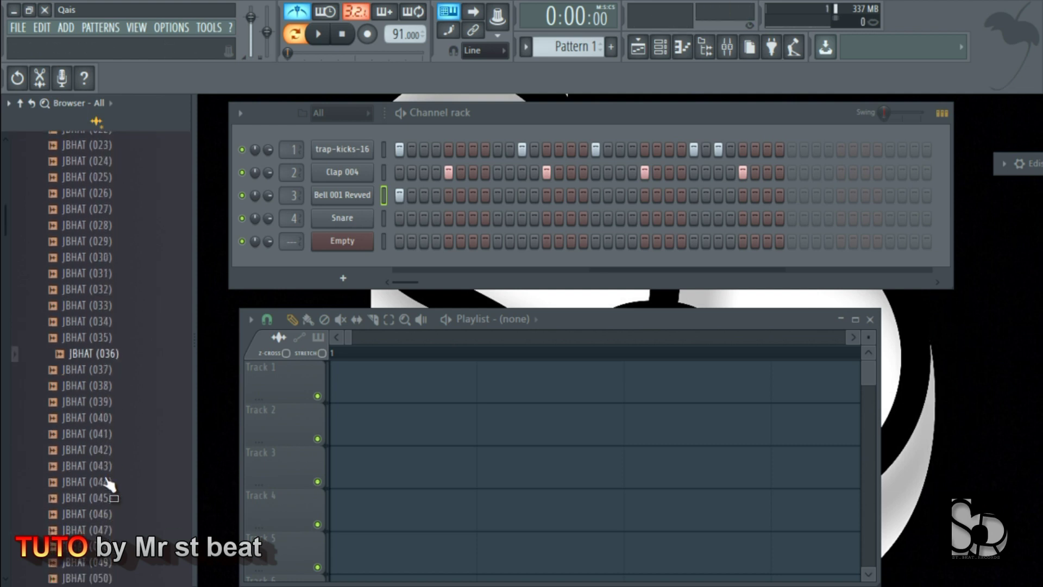
# Replace the Snare on the fourth channel with JBHAT (039) and fill every second step with hits.
pyautogui.click(96, 414)
pyautogui.click(95, 382)
pyautogui.click(95, 398)
pyautogui.moveTo(95, 382); pyautogui.dragTo(331, 224)
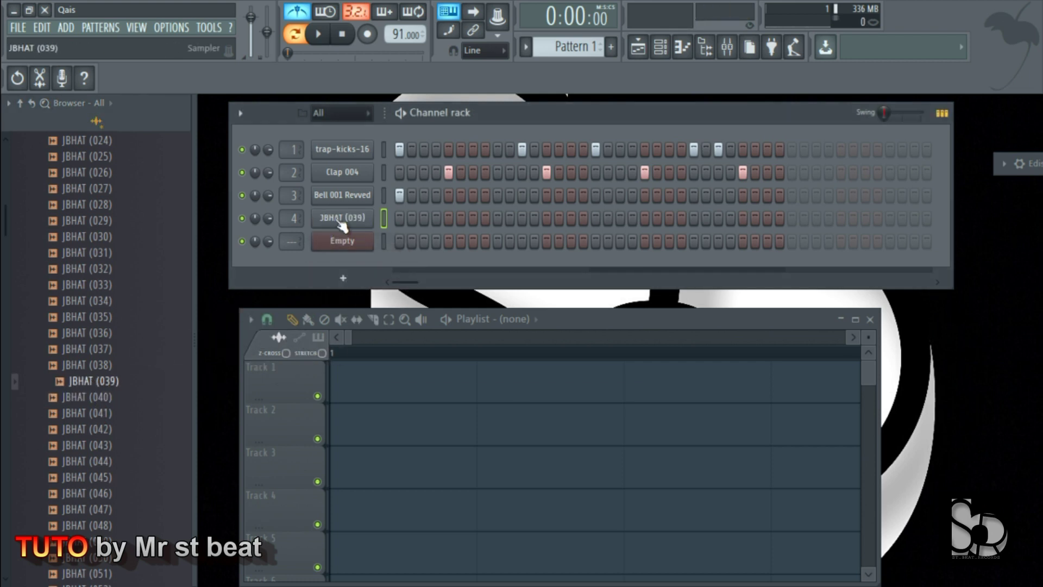
pyautogui.rightClick(369, 217)
pyautogui.click(547, 266)
pyautogui.click(546, 266)
# Audition further JBHAT samples against the playing pattern.
pyautogui.press('space')
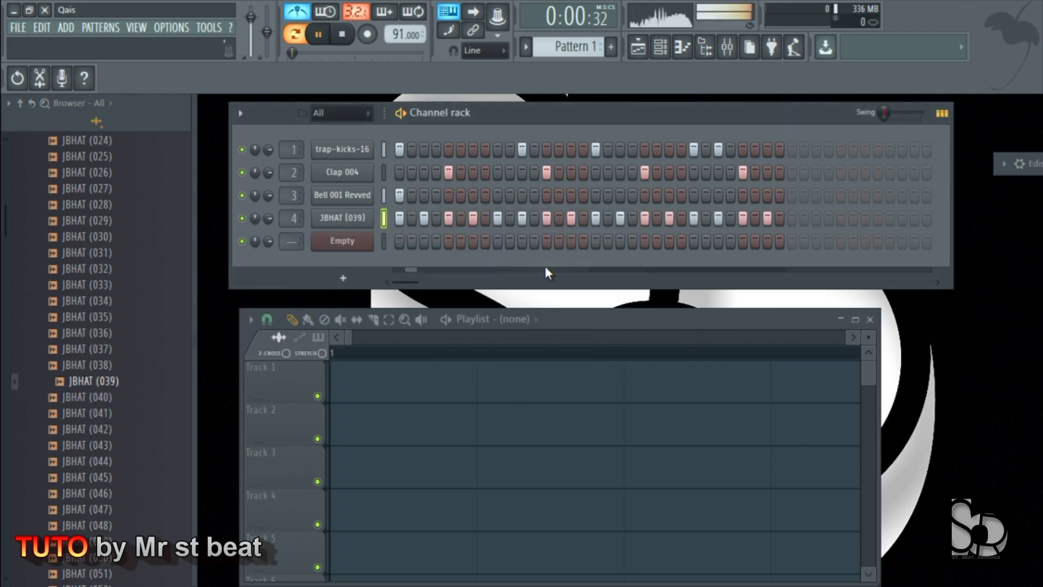
pyautogui.click(101, 401)
pyautogui.click(100, 414)
pyautogui.click(103, 432)
pyautogui.click(100, 462)
pyautogui.click(103, 477)
pyautogui.click(103, 493)
pyautogui.click(103, 509)
pyautogui.scroll(-3, 105, 477)
pyautogui.click(100, 438)
pyautogui.click(97, 462)
pyautogui.click(100, 510)
pyautogui.scroll(-3, 100, 512)
# Try JBHAT (068) on the fourth channel during playback.
pyautogui.click(93, 435)
pyautogui.click(94, 461)
pyautogui.moveTo(93, 463); pyautogui.dragTo(350, 225)
# Audition the neighbouring JBHAT samples and load JBHAT (071) onto the fourth channel.
pyautogui.click(105, 493)
pyautogui.click(106, 509)
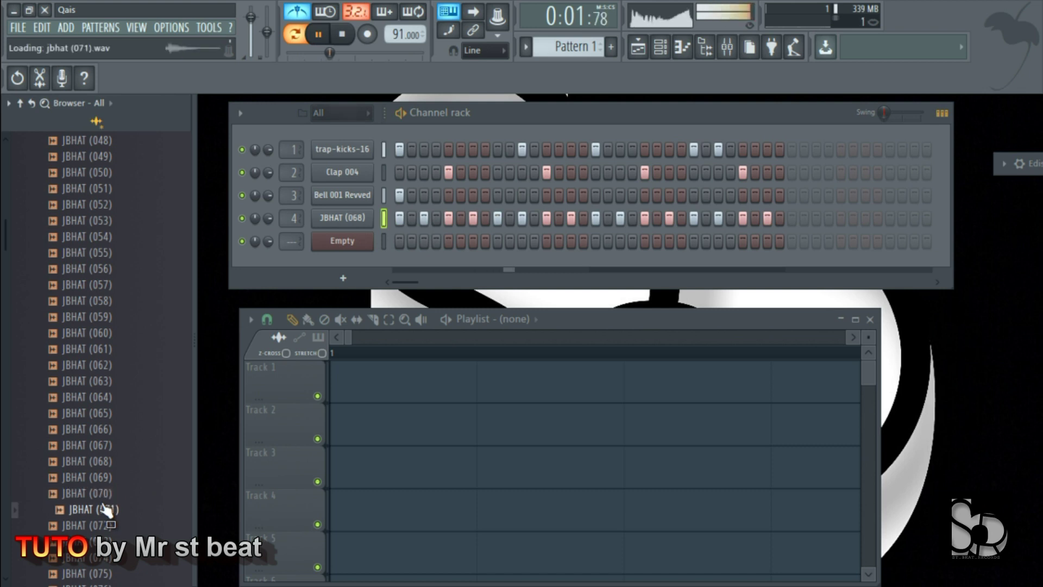
pyautogui.click(106, 524)
pyautogui.moveTo(106, 509); pyautogui.dragTo(321, 223)
# Add JBHAT (072) as a new channel below JBHAT (071), with hits on steps 10 and 26, and stop playback.
pyautogui.click(91, 526)
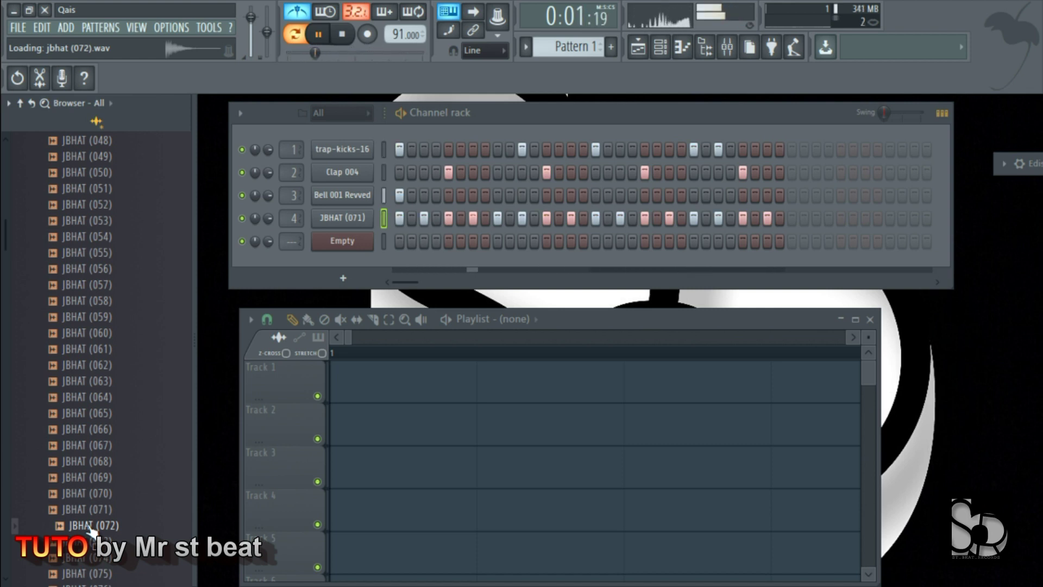
pyautogui.moveTo(89, 530); pyautogui.dragTo(344, 235)
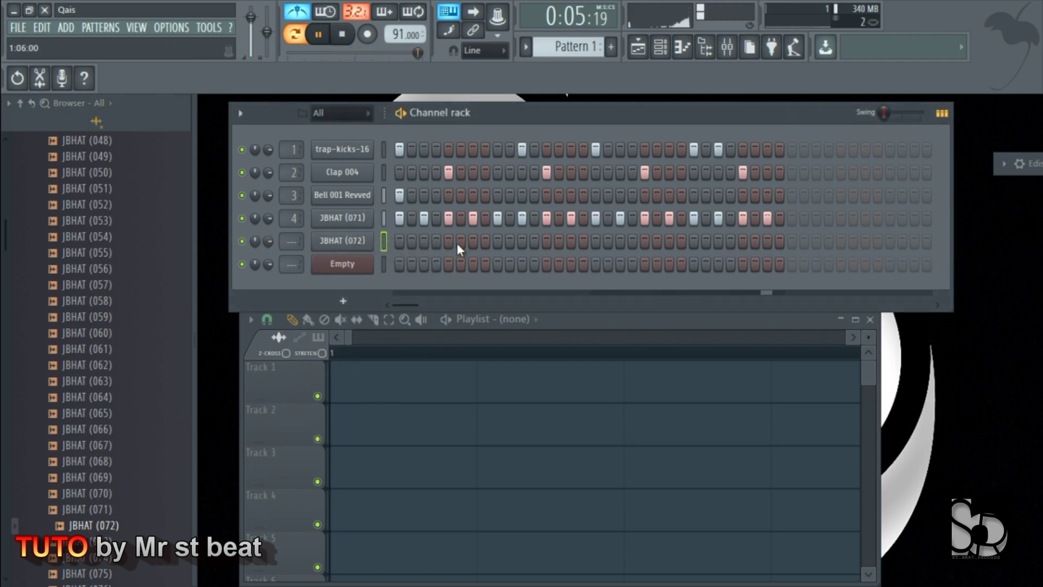
pyautogui.click(509, 242)
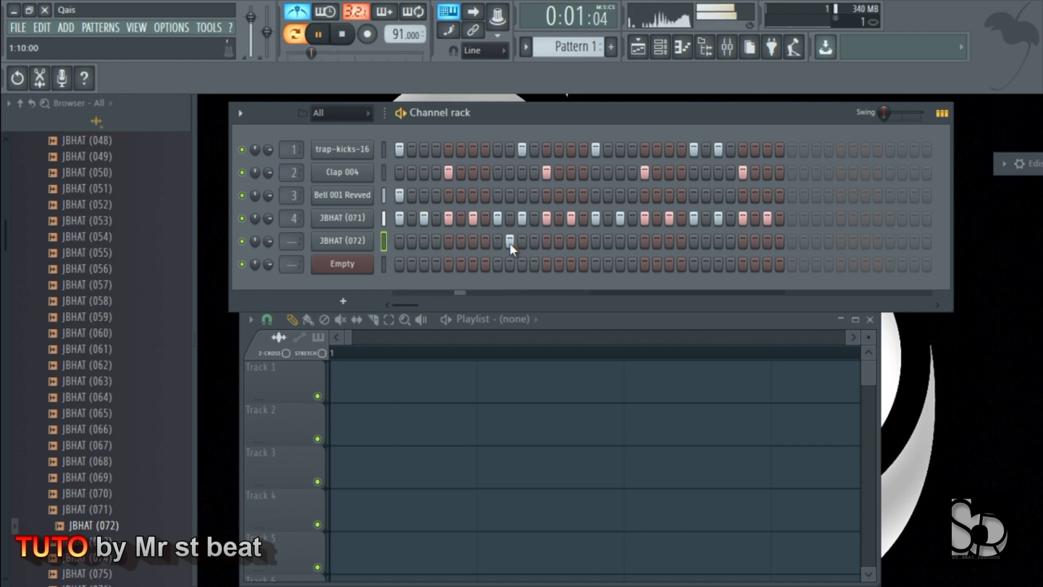
pyautogui.click(706, 242)
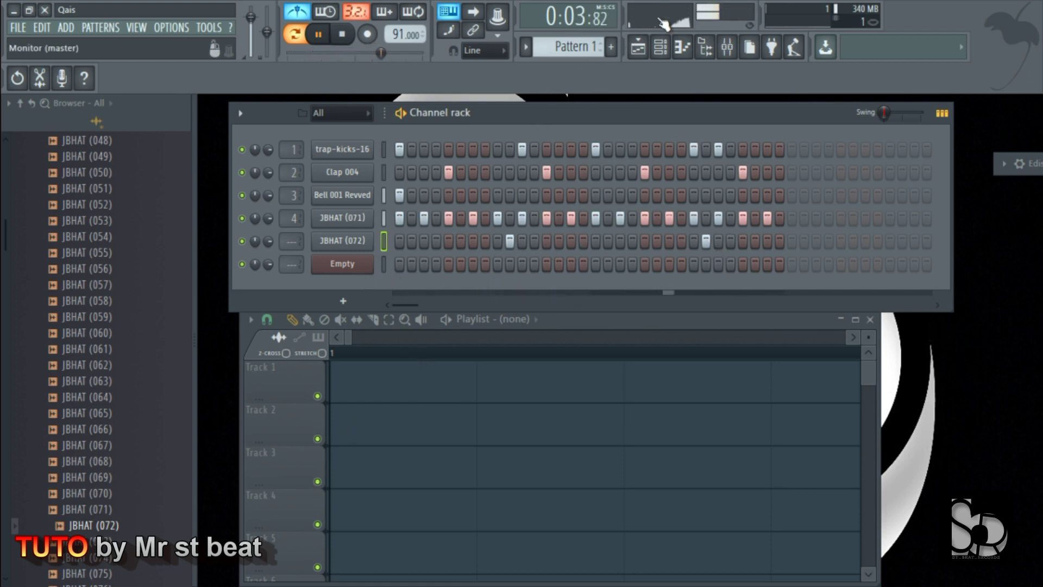
pyautogui.press('space')
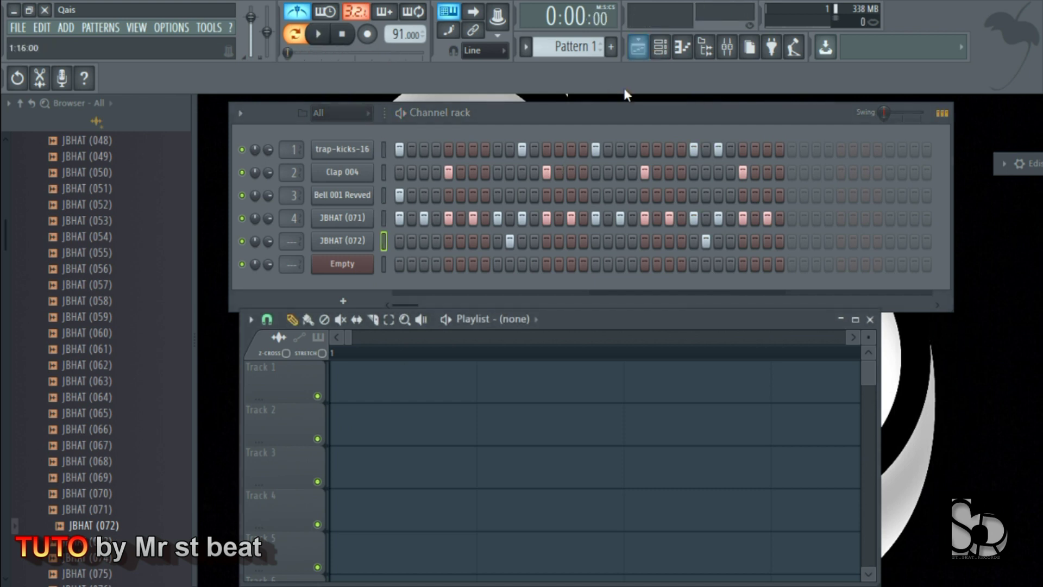
# Paint six consecutive Pattern 1 clips on playlist Track 1, covering bars 1 to 12.
pyautogui.click(308, 319)
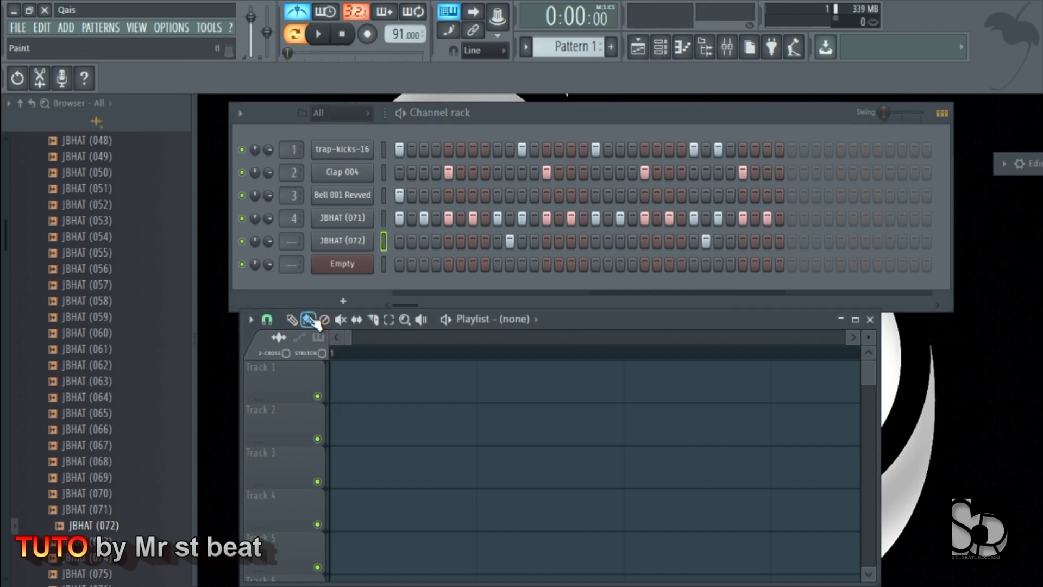
pyautogui.click(342, 383)
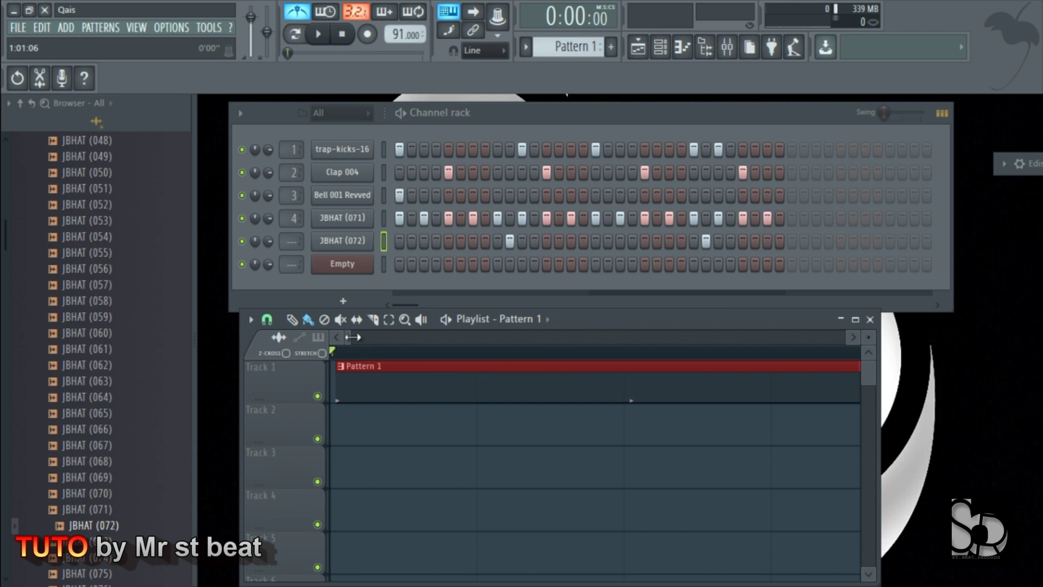
pyautogui.moveTo(350, 337); pyautogui.dragTo(600, 338)
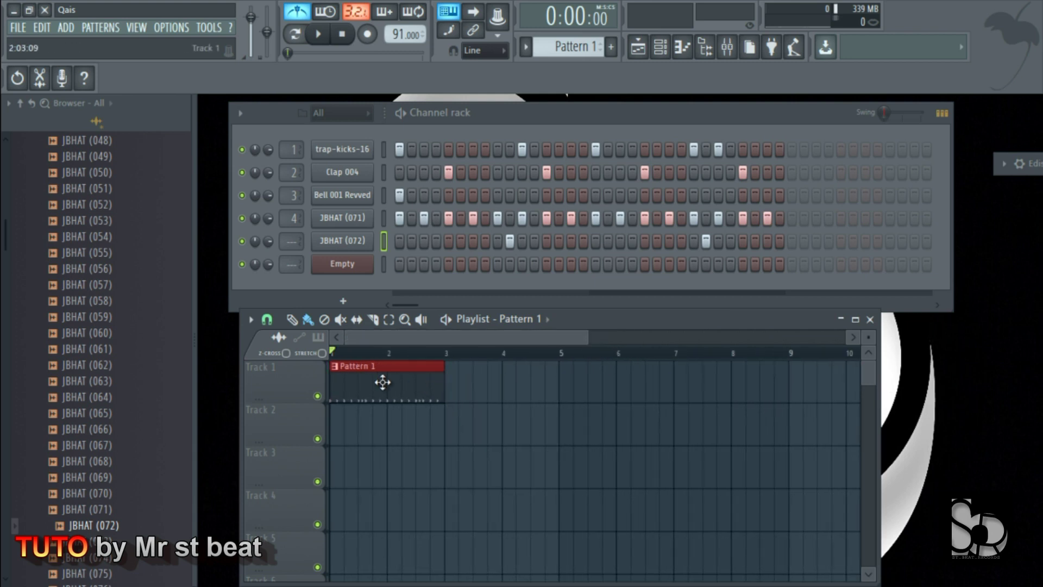
pyautogui.moveTo(459, 392); pyautogui.dragTo(815, 390)
pyautogui.moveTo(517, 337); pyautogui.dragTo(766, 338)
pyautogui.click(558, 384)
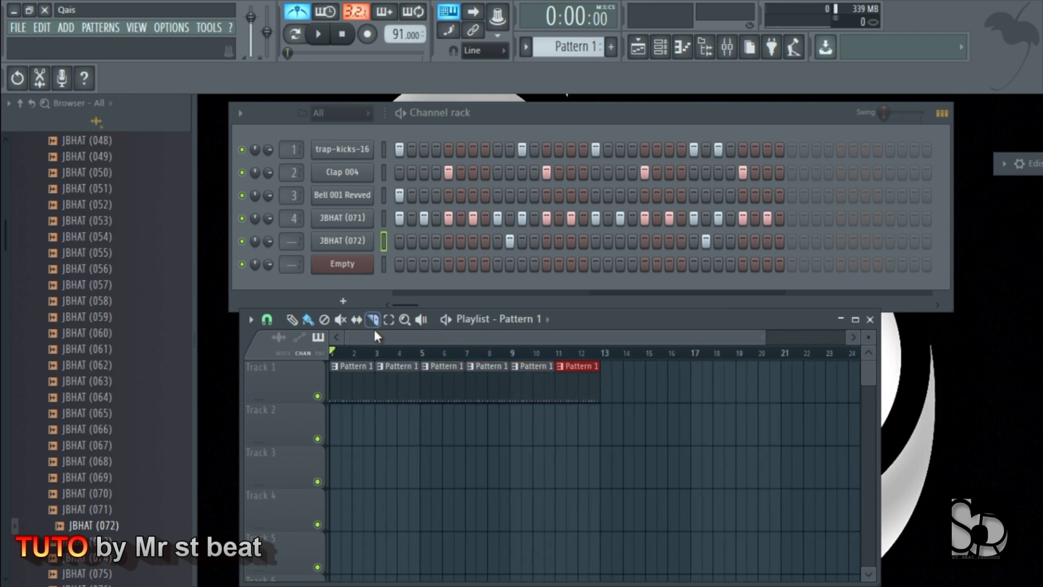
# Switch to Pattern 2 and place its clip at bar 1 of Track 2.
pyautogui.scroll(-1, 551, 46)
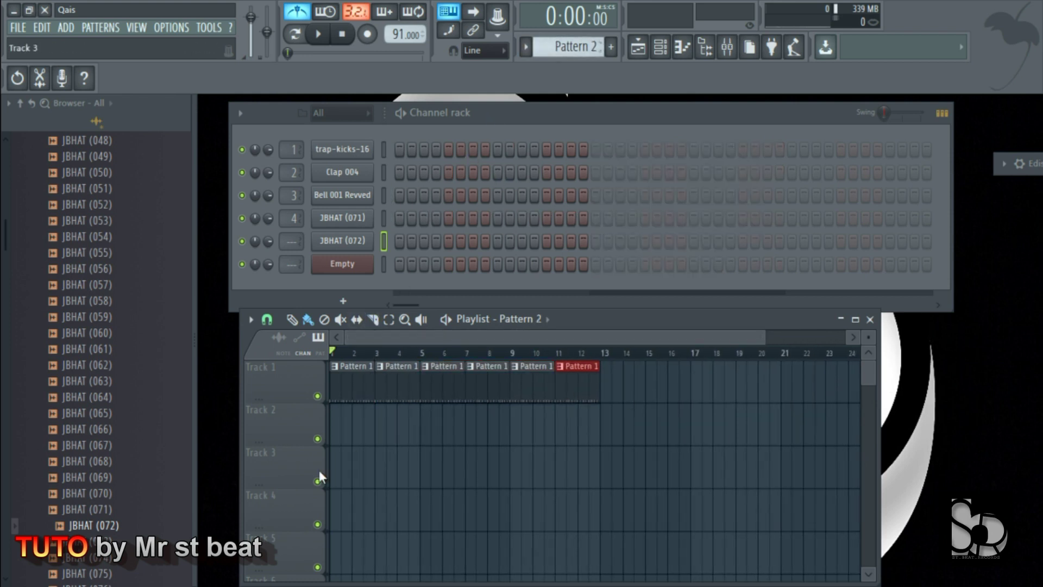
pyautogui.click(337, 425)
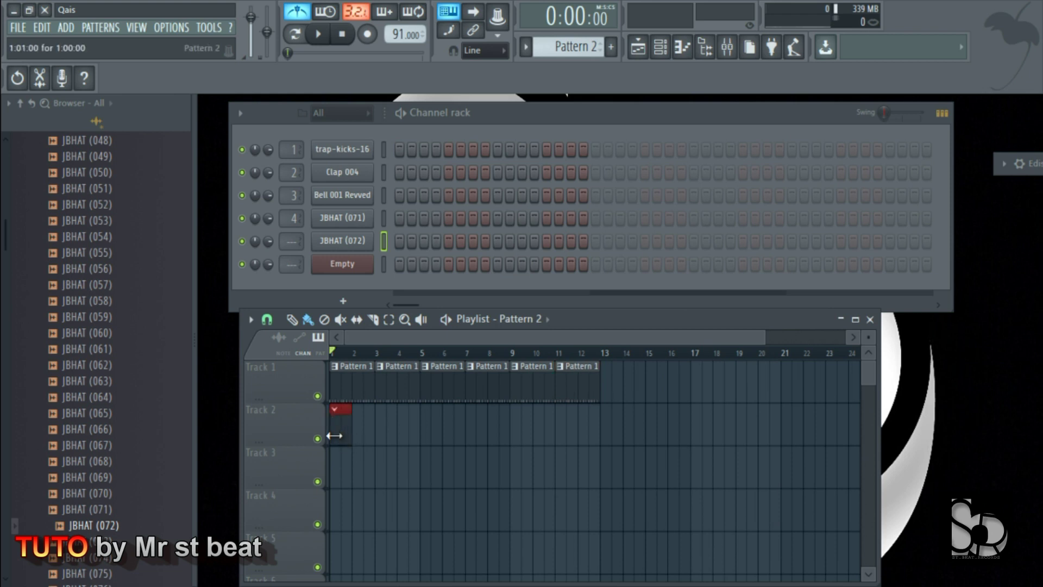
# Open the FPC on the Empty channel and audition its opera pads.
pyautogui.click(384, 265)
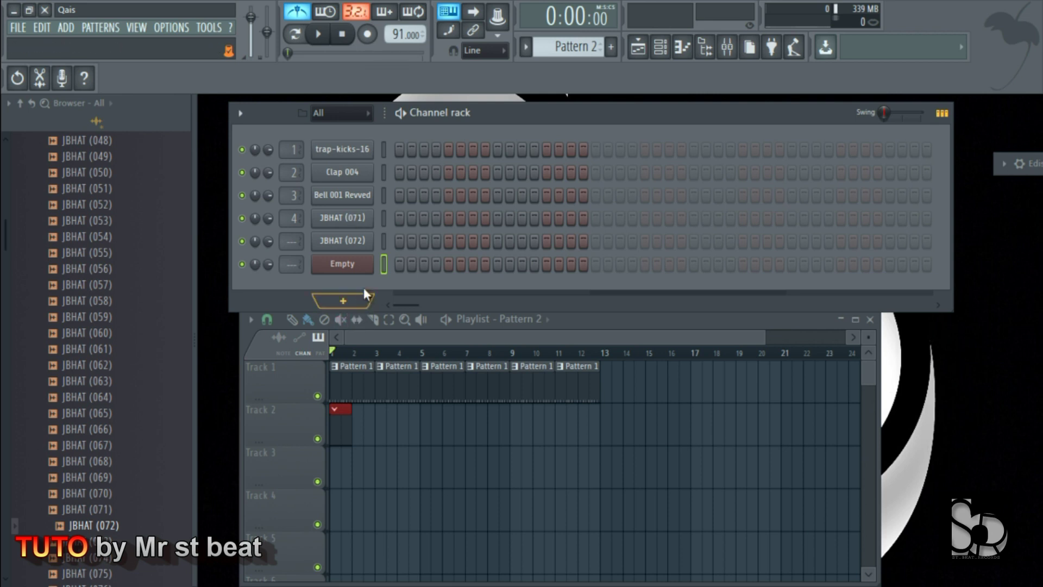
pyautogui.click(343, 263)
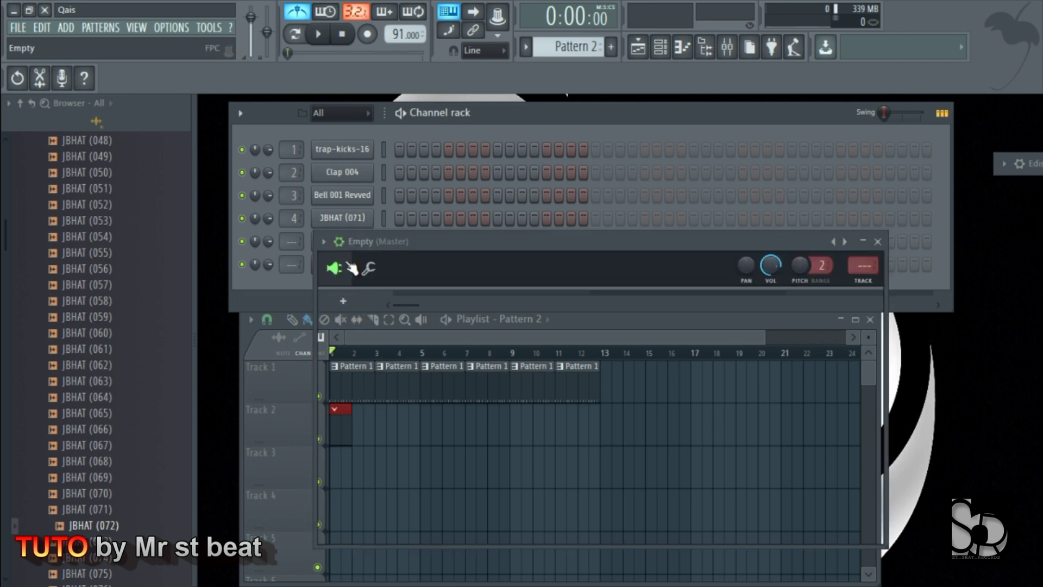
pyautogui.click(352, 376)
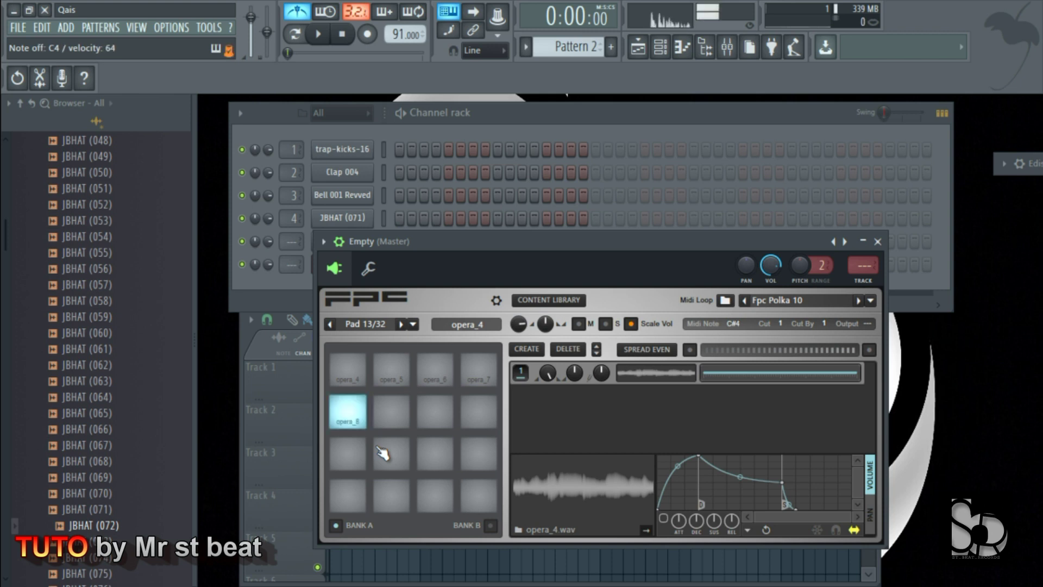
# Place trap-kicks-16 hits on steps 1, 5, 9 and 13 of Pattern 2 while it plays in pattern mode.
pyautogui.click(598, 133)
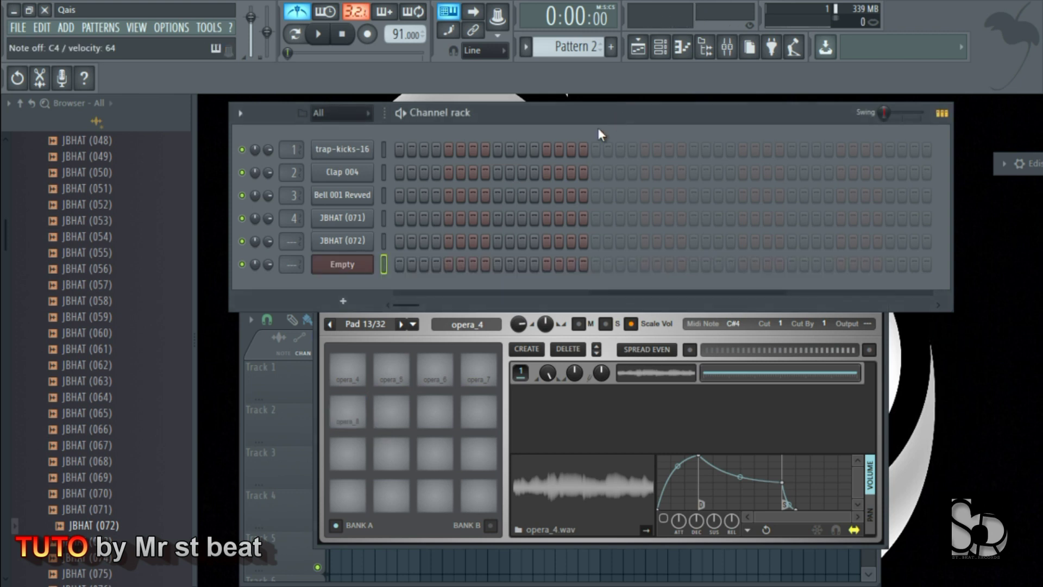
pyautogui.click(398, 150)
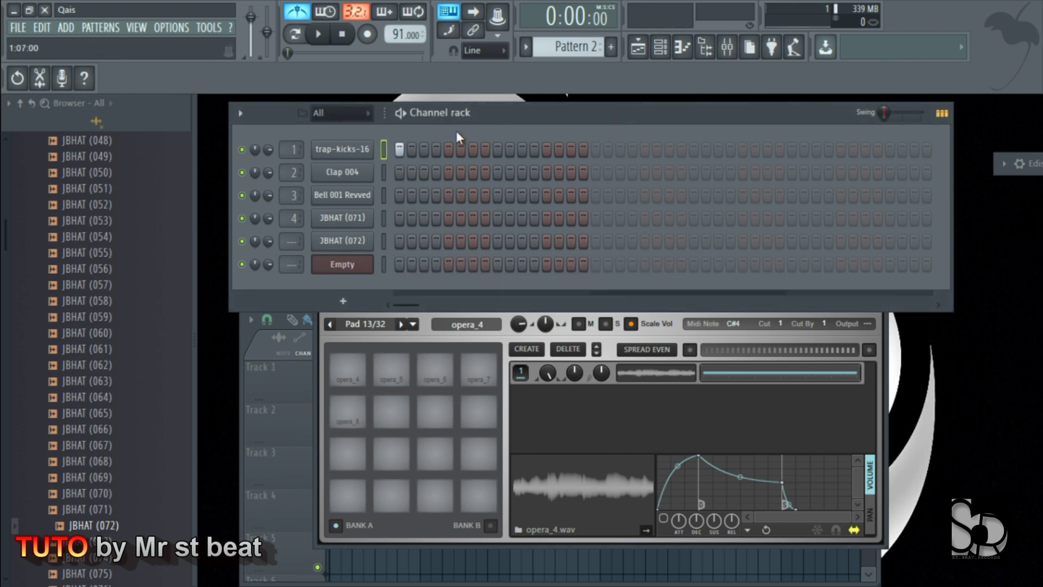
pyautogui.click(437, 149)
pyautogui.click(318, 34)
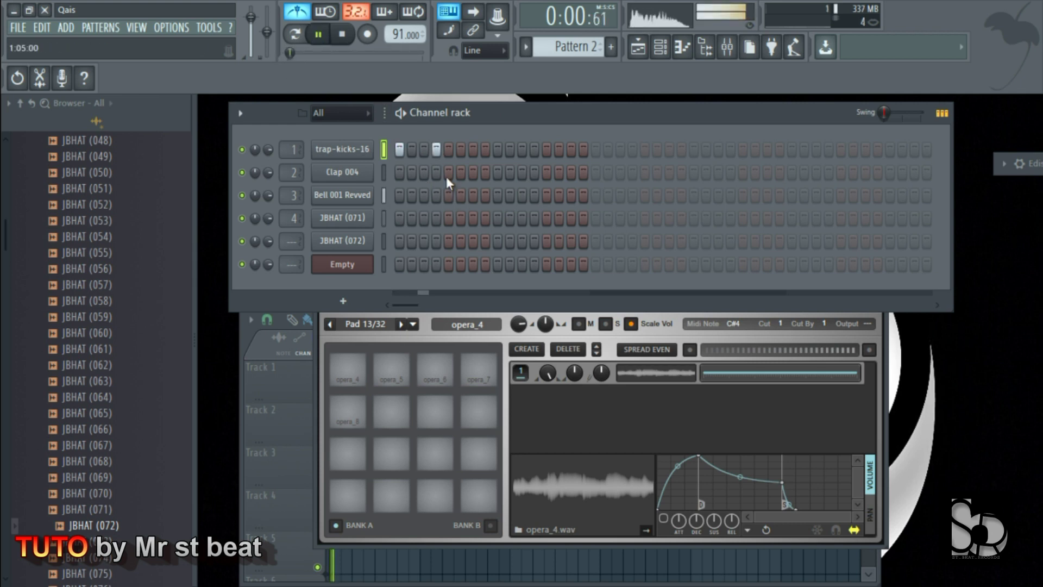
pyautogui.click(294, 35)
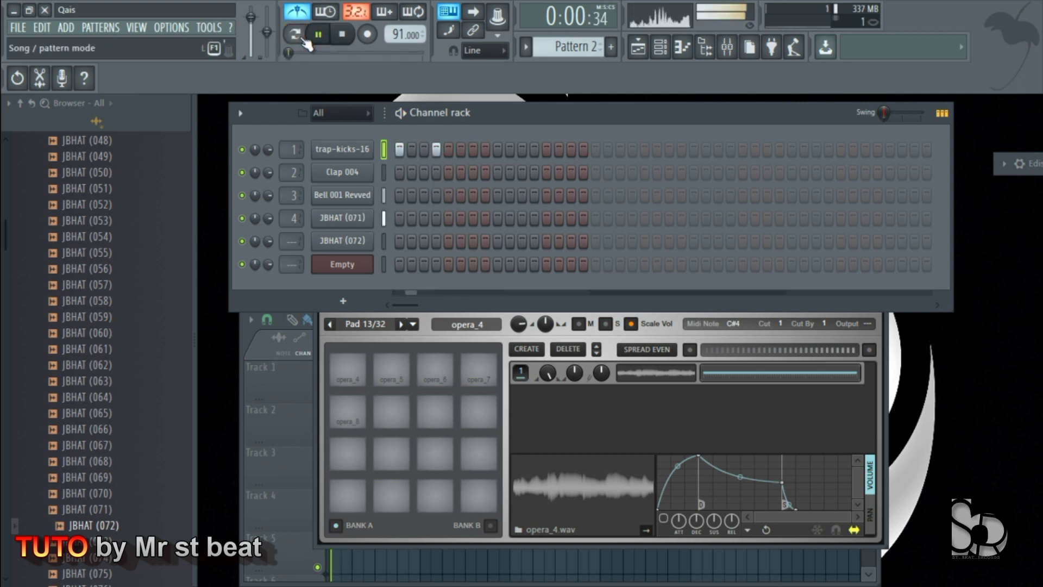
pyautogui.click(448, 149)
pyautogui.click(496, 150)
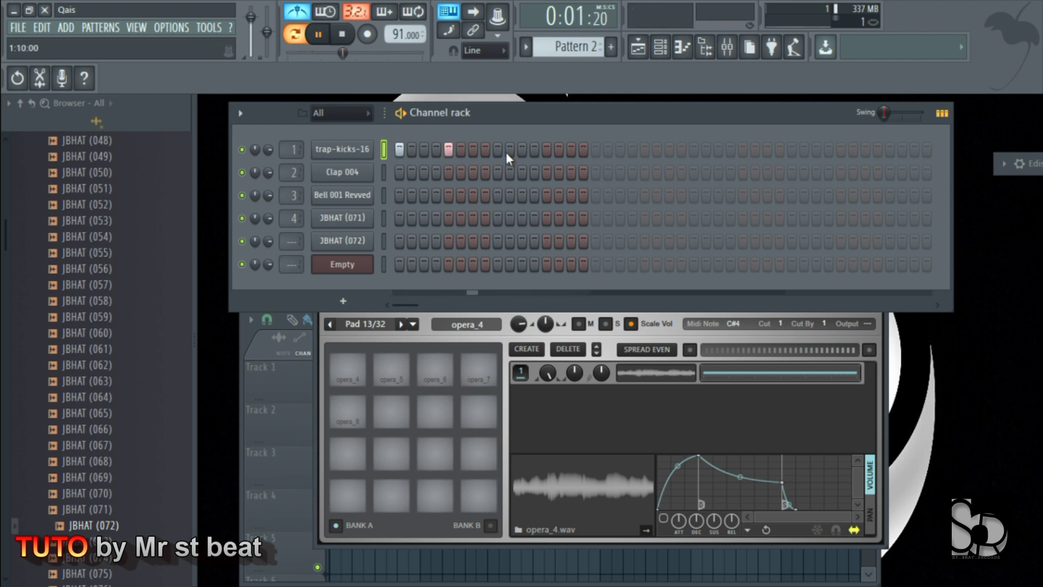
pyautogui.click(560, 151)
pyautogui.click(547, 150)
pyautogui.rightClick(559, 149)
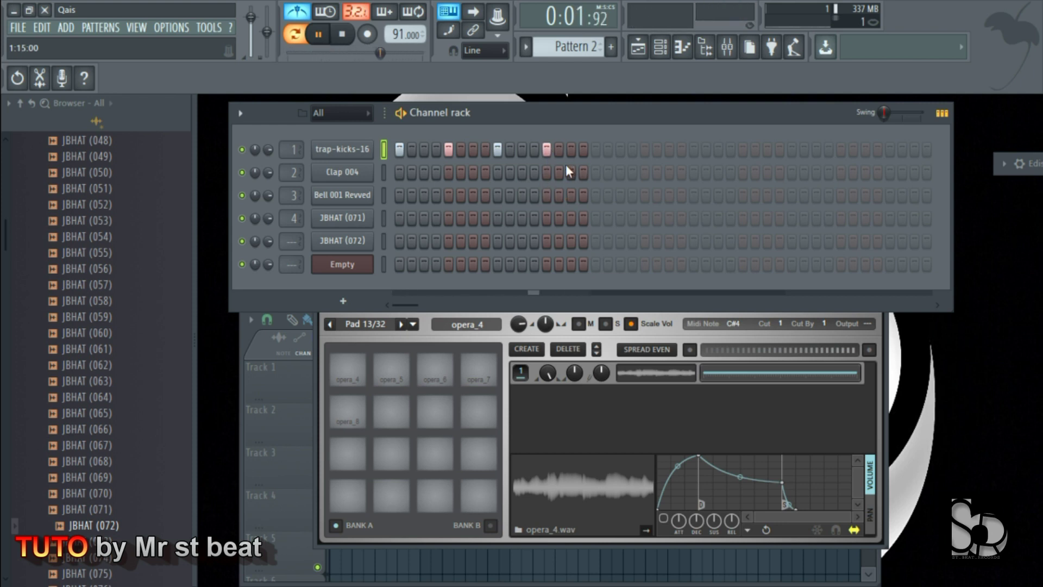
pyautogui.click(644, 53)
pyautogui.click(650, 383)
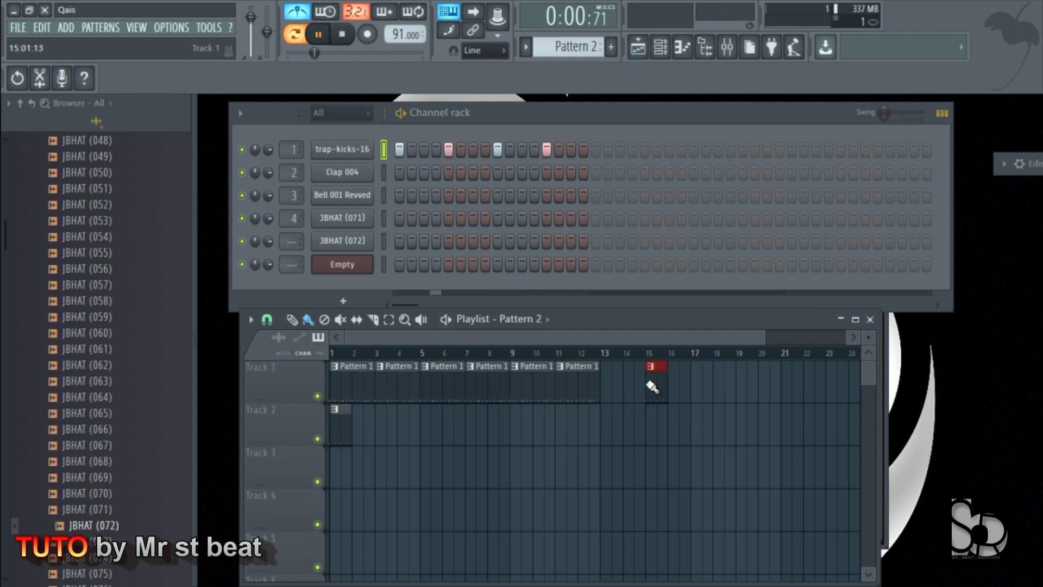
pyautogui.moveTo(649, 384); pyautogui.dragTo(622, 385)
pyautogui.rightClick(653, 388)
pyautogui.rightClick(634, 390)
pyautogui.rightClick(621, 391)
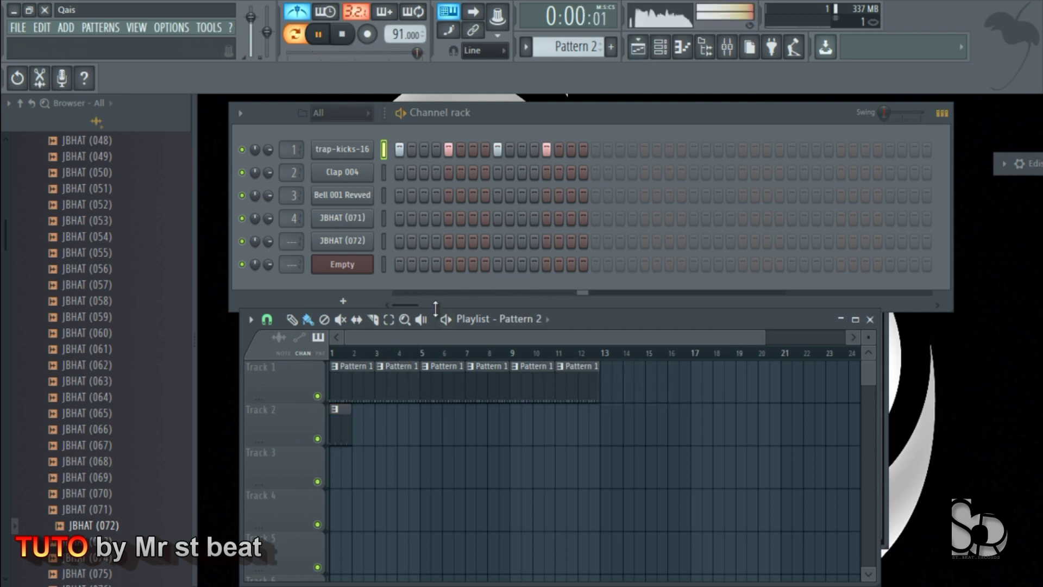
# Shift the Pattern 1 clips to start at bar 2 and move the Pattern 2 clip to bar 1 of Track 1.
pyautogui.click(283, 383)
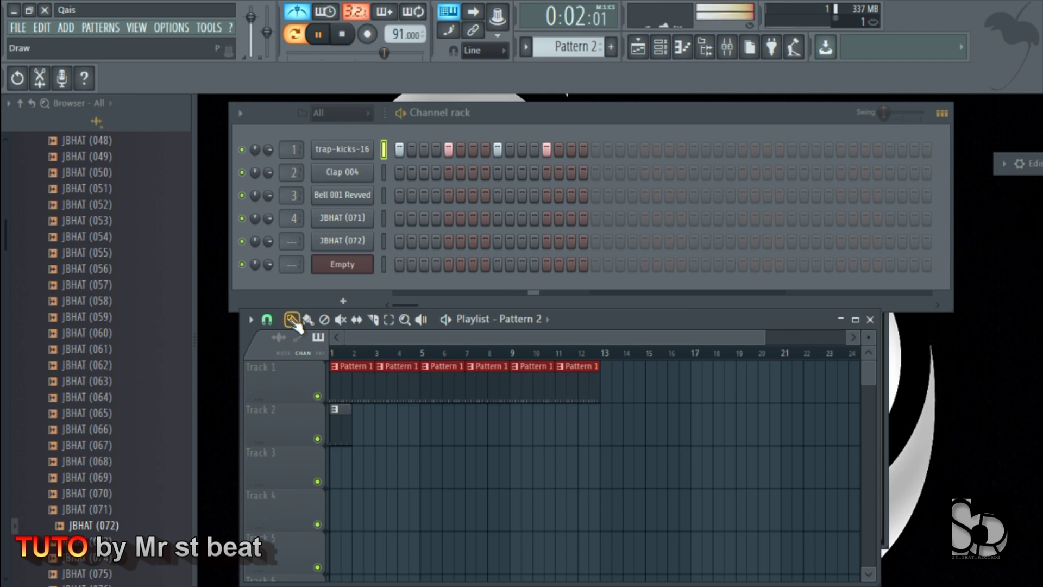
pyautogui.moveTo(337, 390)
pyautogui.mouseDown()
pyautogui.moveTo(365, 387)
pyautogui.moveTo(340, 379)
pyautogui.mouseUp()
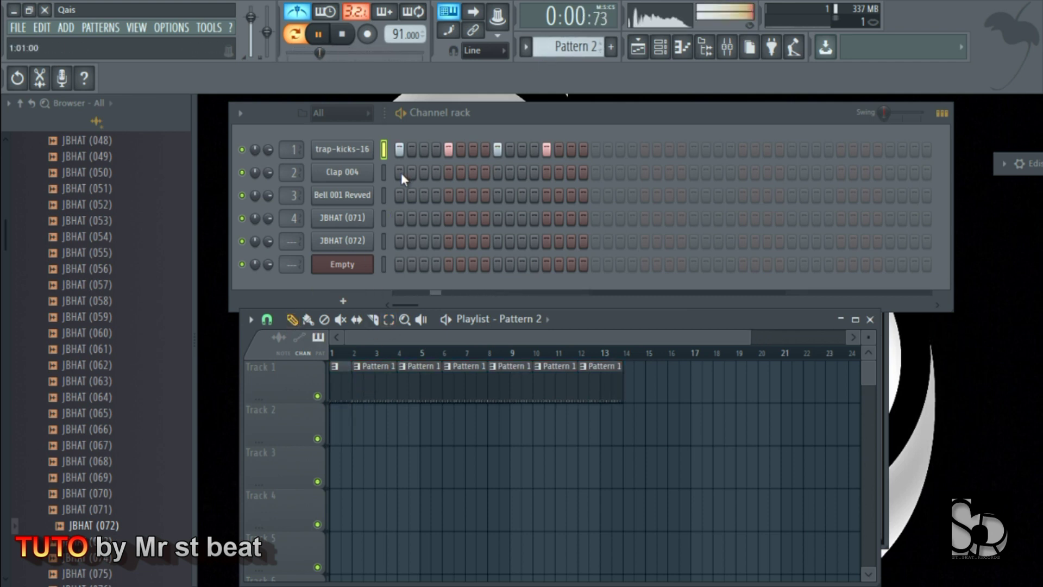
# Add JBHAT (072) hits on steps 1, 5, 9 and 13 of Pattern 2 and stop playback.
pyautogui.click(399, 240)
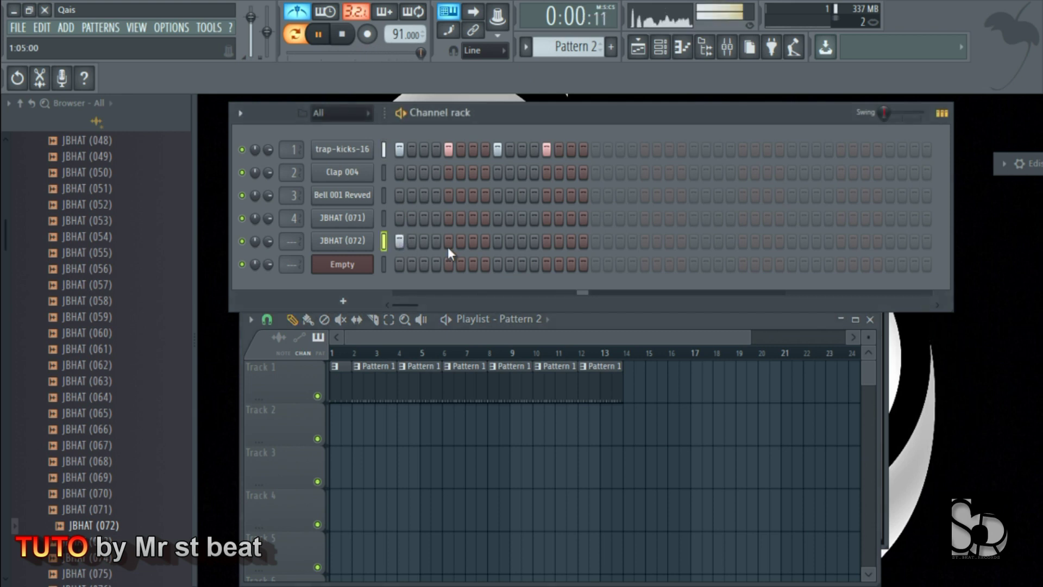
pyautogui.click(448, 242)
pyautogui.click(497, 242)
pyautogui.click(548, 242)
pyautogui.click(475, 241)
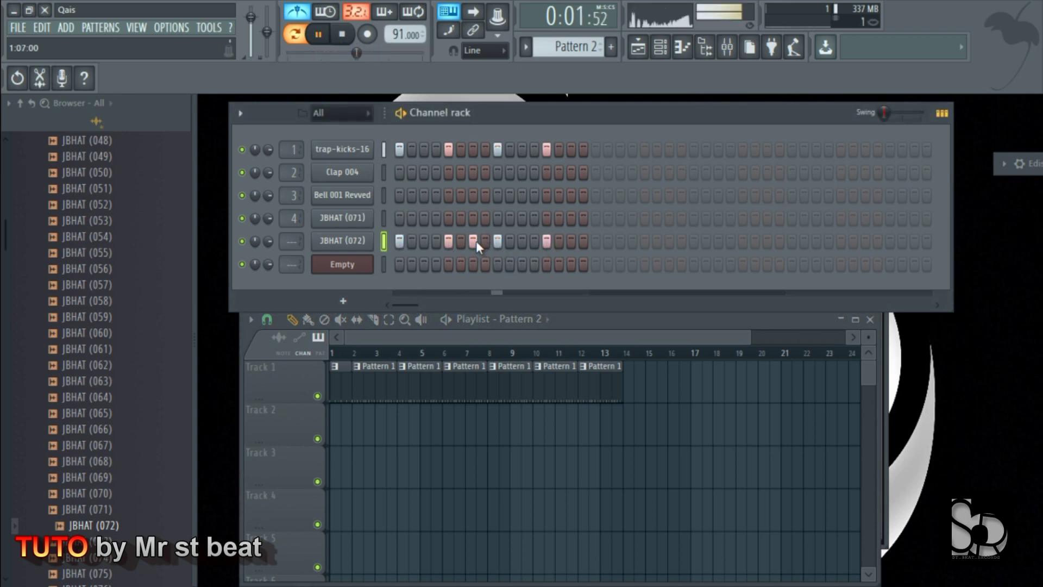
pyautogui.click(475, 241)
pyautogui.click(340, 36)
# Switch to Pattern 3, place its clip at bar 1 of Track 2, and select the FPC channel.
pyautogui.scroll(4, 107, 478)
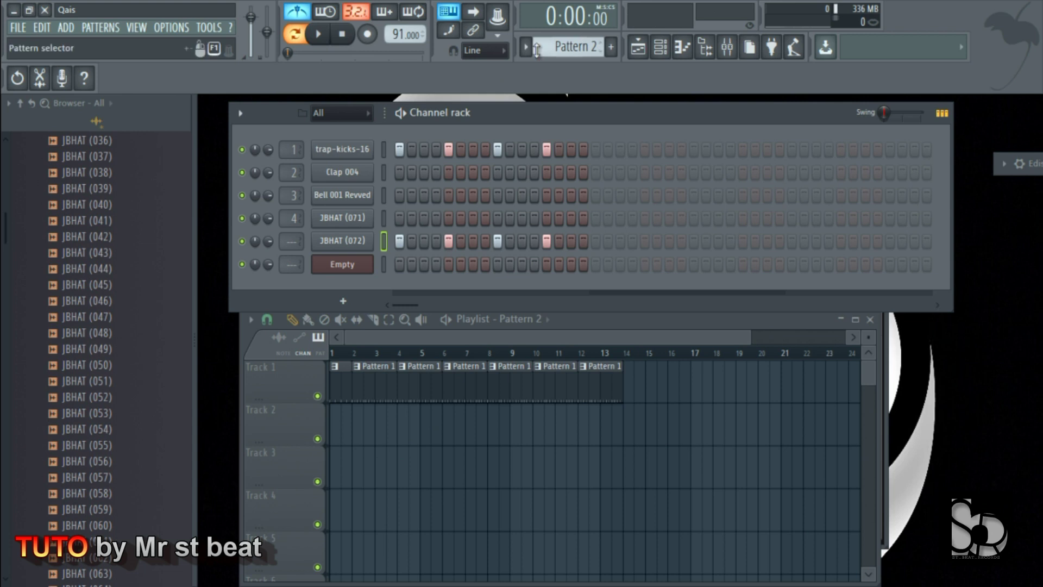
pyautogui.scroll(-1, 570, 46)
pyautogui.click(337, 433)
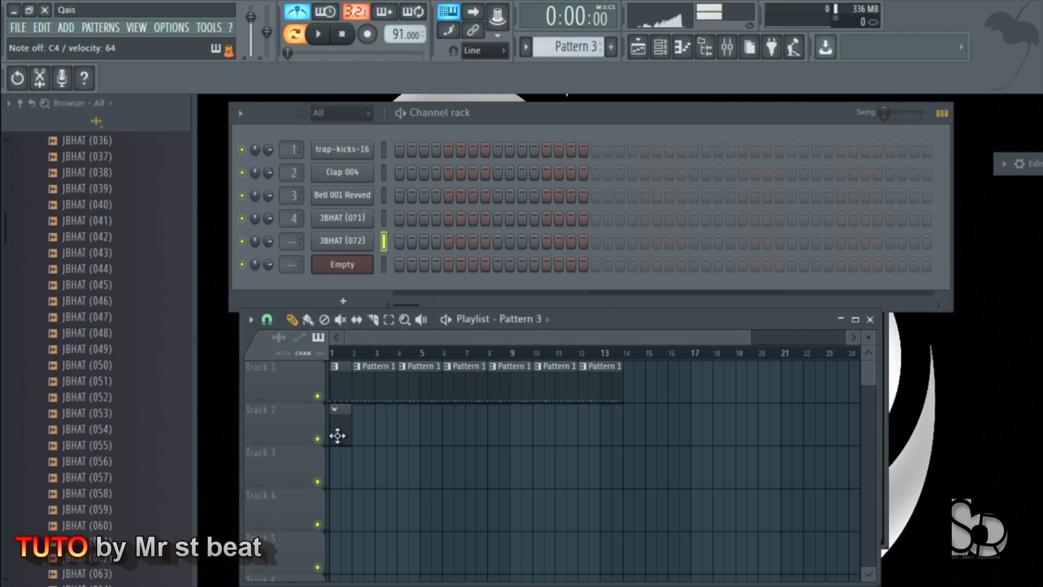
pyautogui.click(384, 265)
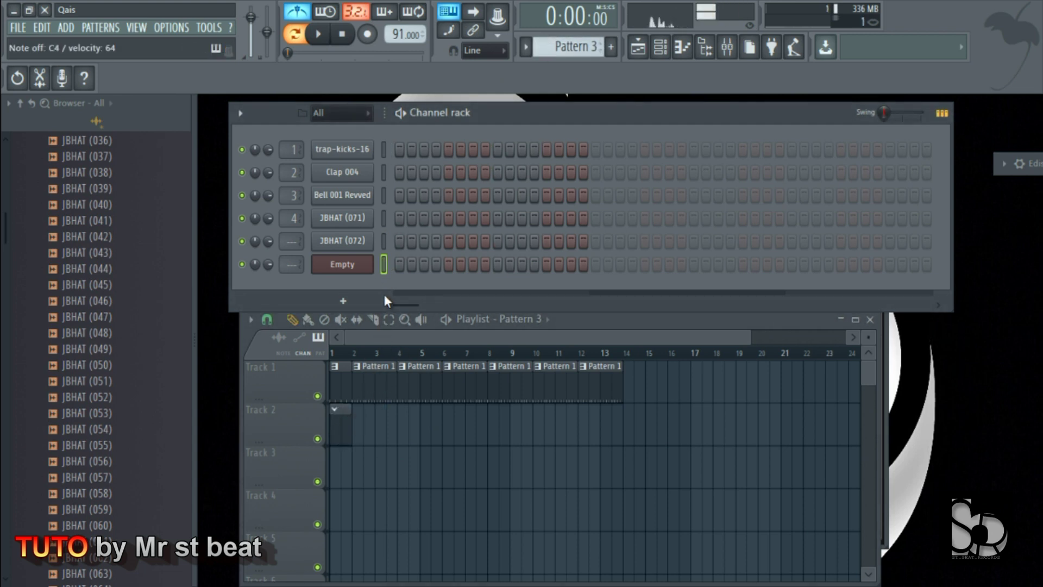
# Arm recording, try two short opera slice takes in Pattern 3, undo them, and turn off loop recording.
pyautogui.click(367, 34)
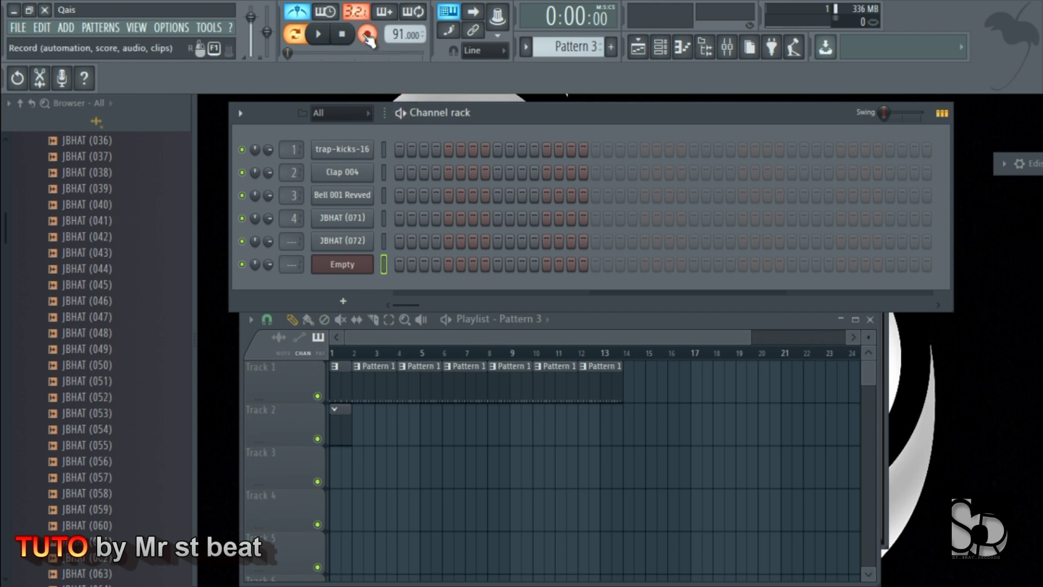
pyautogui.click(320, 35)
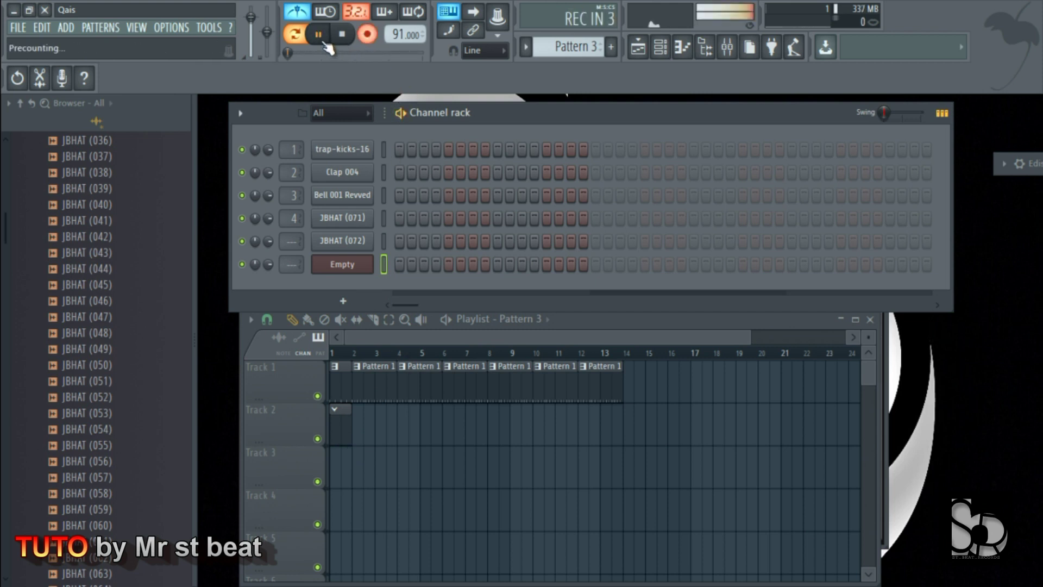
pyautogui.press('space')
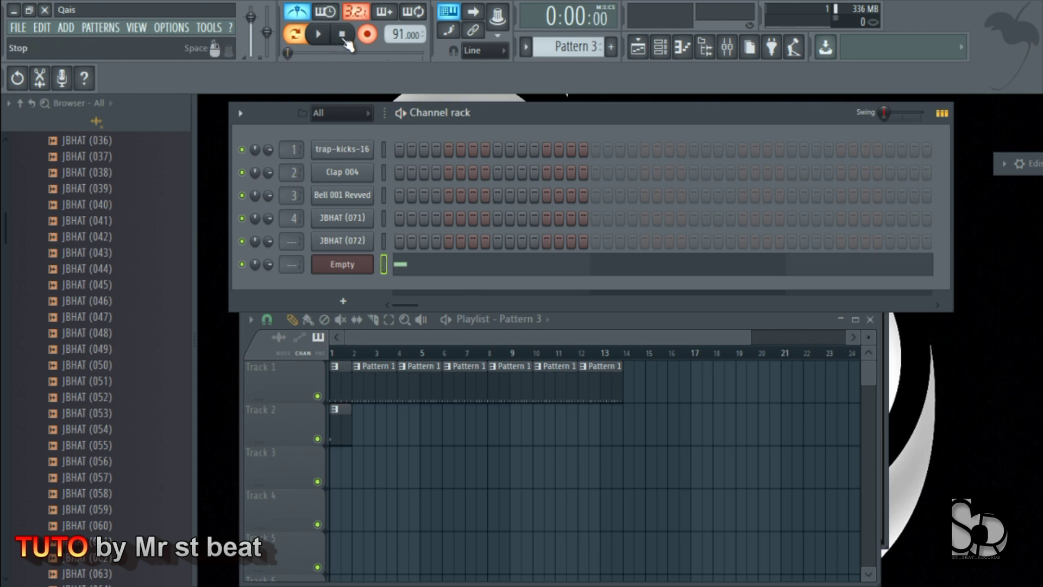
pyautogui.hotkey('ctrl', 'z')
pyautogui.press('space')
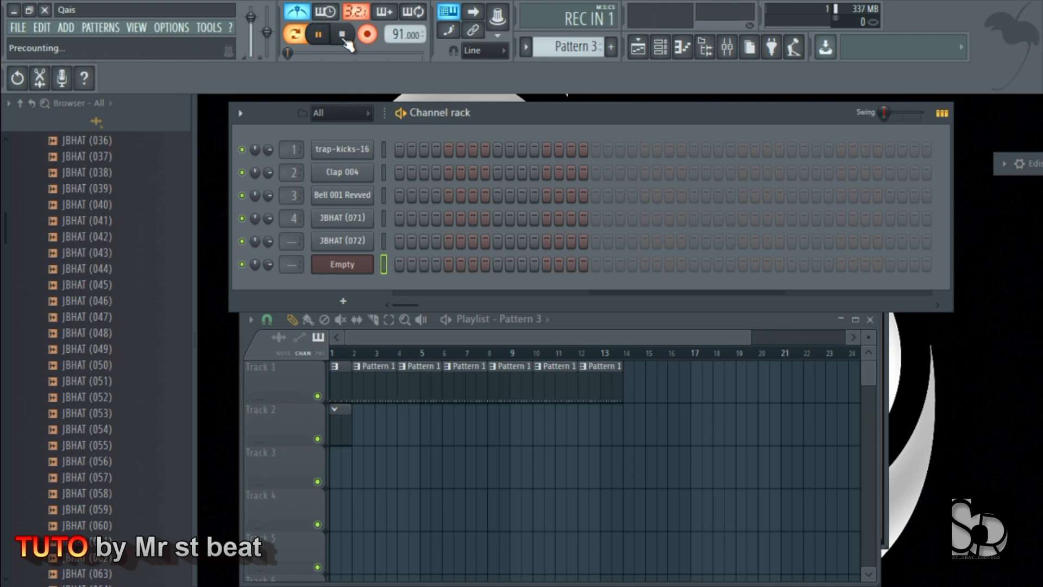
pyautogui.click(343, 37)
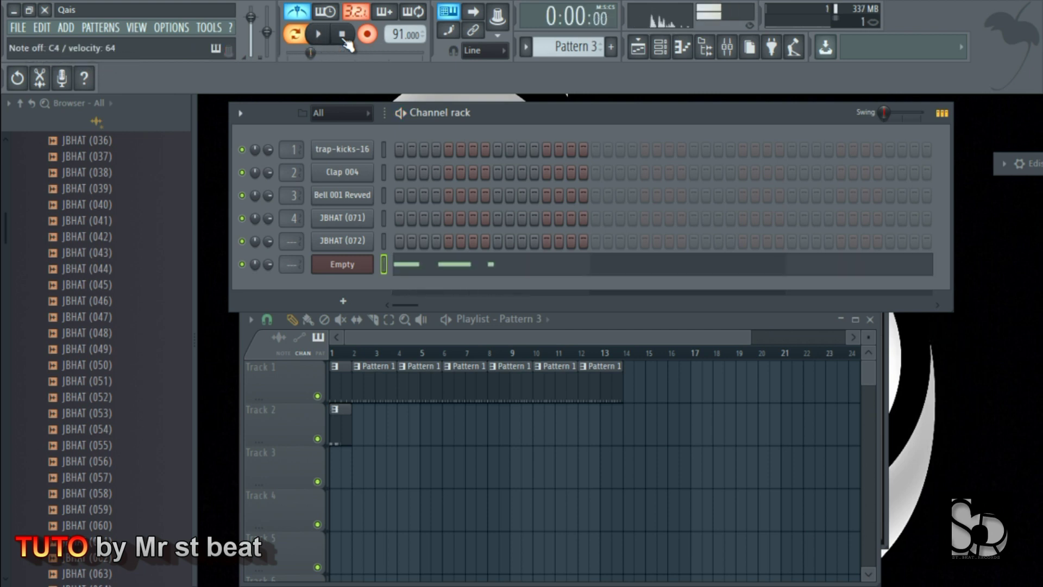
pyautogui.hotkey('ctrl', 'z')
pyautogui.click(295, 35)
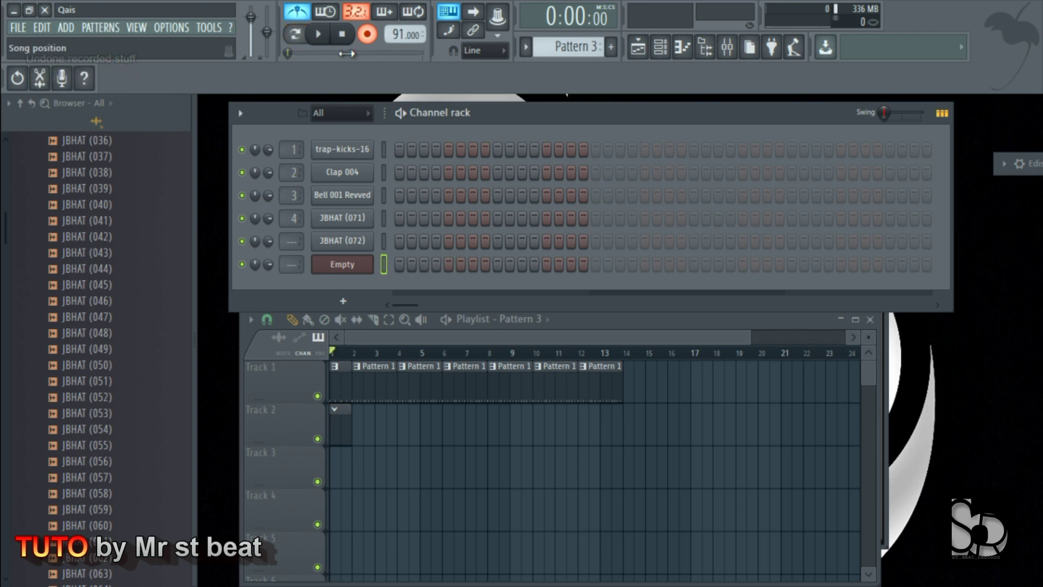
pyautogui.click(321, 35)
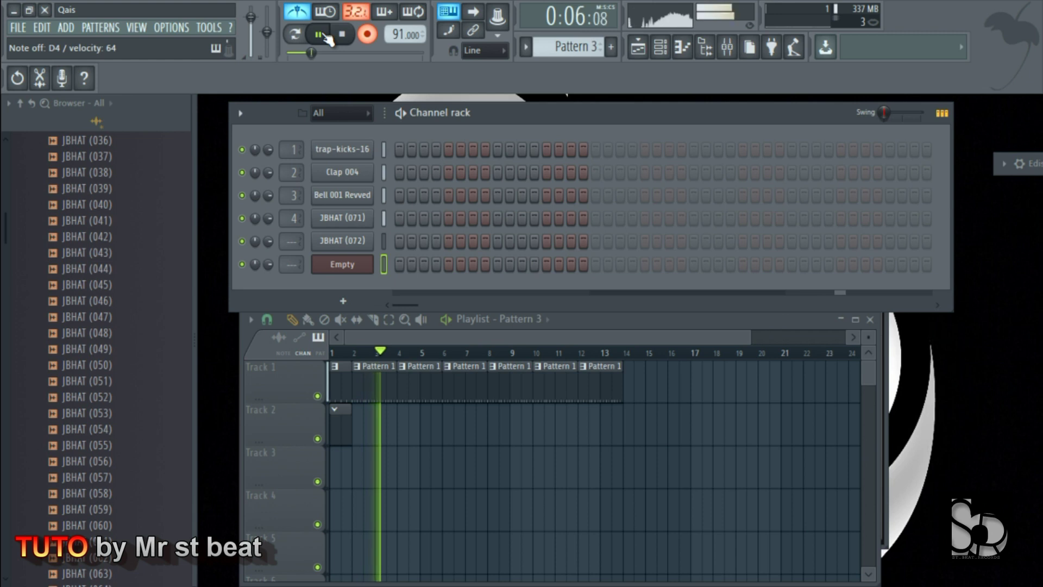
pyautogui.press('space')
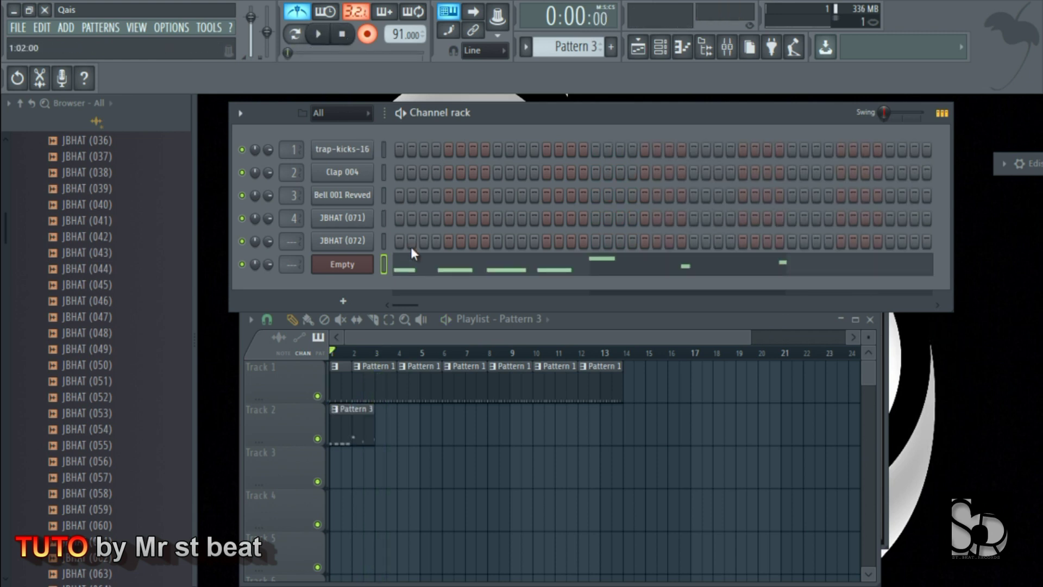
pyautogui.hotkey('ctrl', 'z')
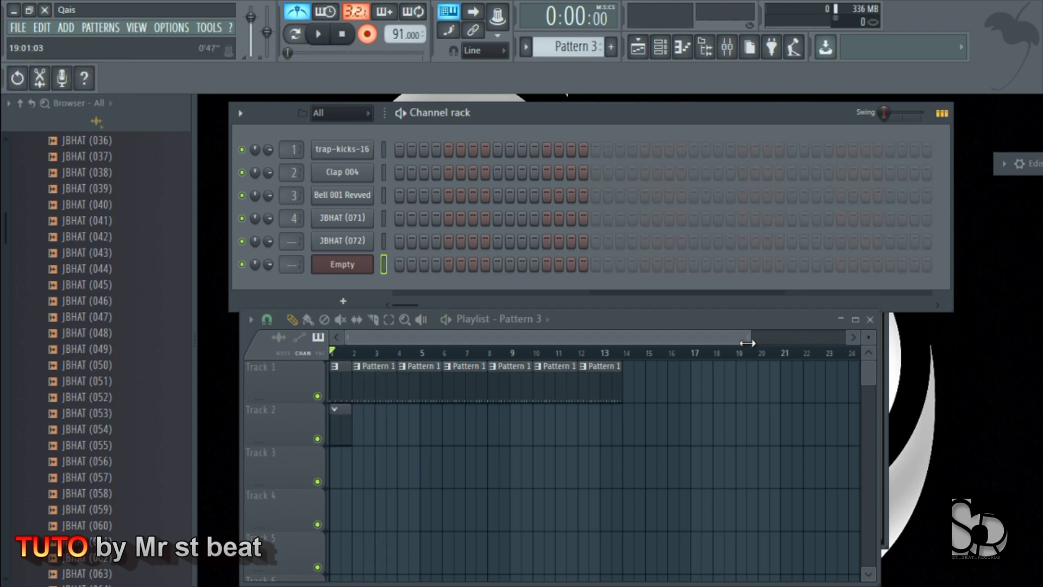
# Open the FPC channel's pad window and move it clear of the channel names and the Pattern 3 clip.
pyautogui.moveTo(751, 336); pyautogui.dragTo(432, 337)
pyautogui.click(352, 268)
pyautogui.moveTo(529, 243); pyautogui.dragTo(772, 118)
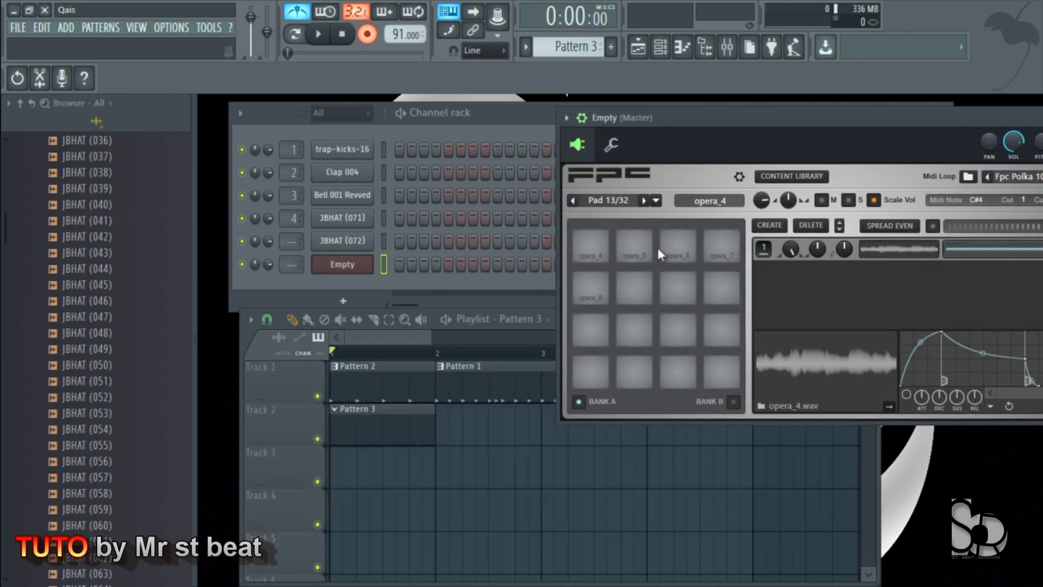
# Audition the opera_4 to opera_8 pads in FPC to learn which note triggers each slice.
pyautogui.press('z')
pyautogui.press('s')
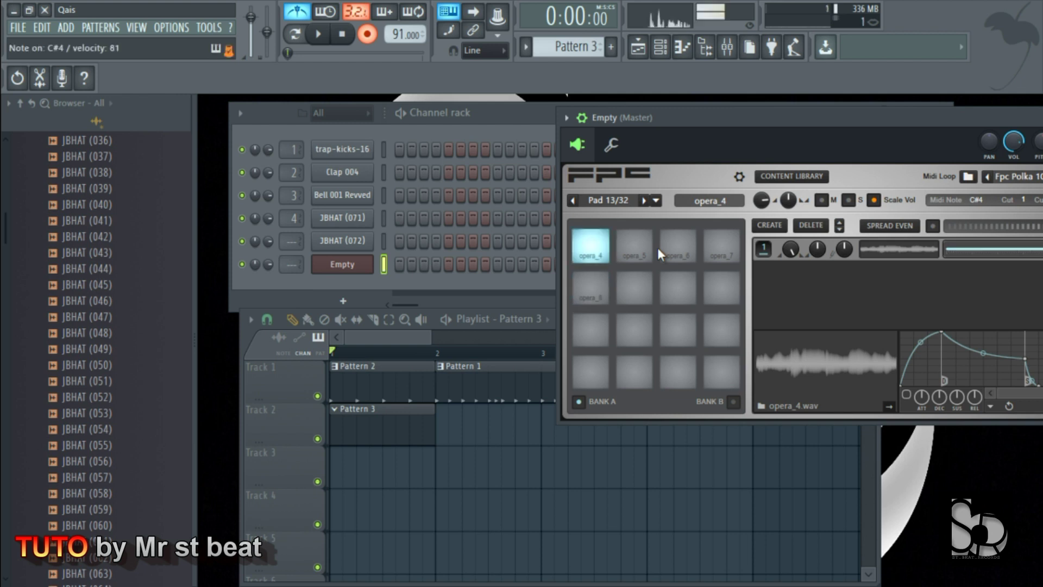
pyautogui.press('g')
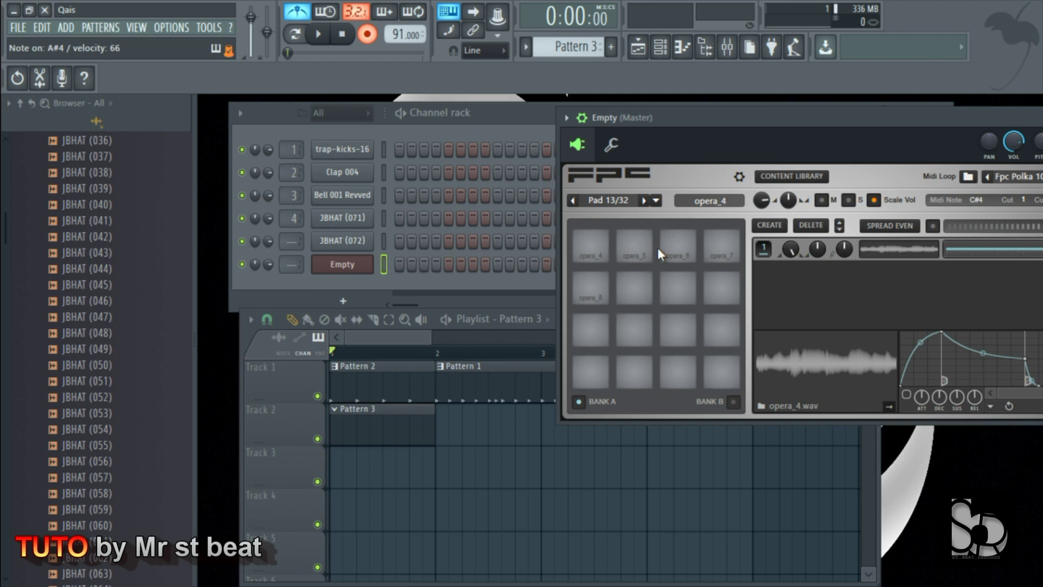
pyautogui.press('x')
pyautogui.press('x')
pyautogui.press('z')
pyautogui.press('z')
pyautogui.press('s')
pyautogui.press('x')
pyautogui.press('d')
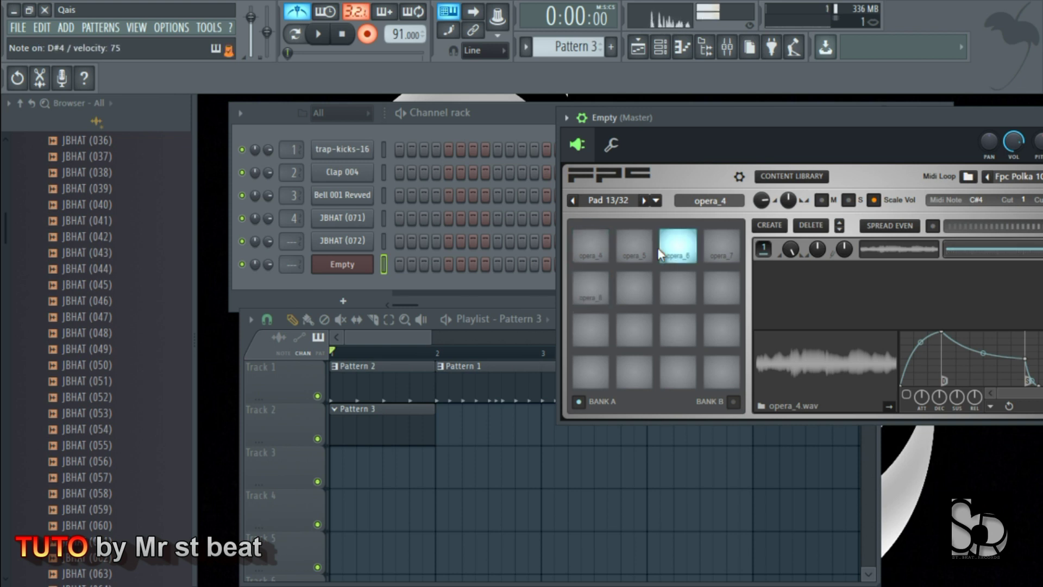
pyautogui.press('v')
pyautogui.press('v')
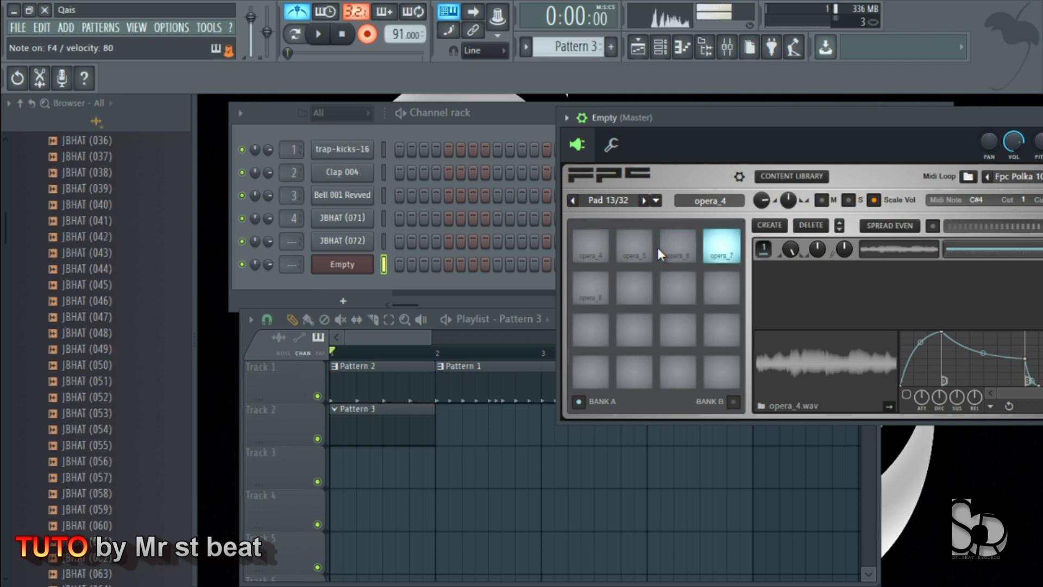
pyautogui.press('b')
pyautogui.press('b')
pyautogui.press('b')
pyautogui.press('b')
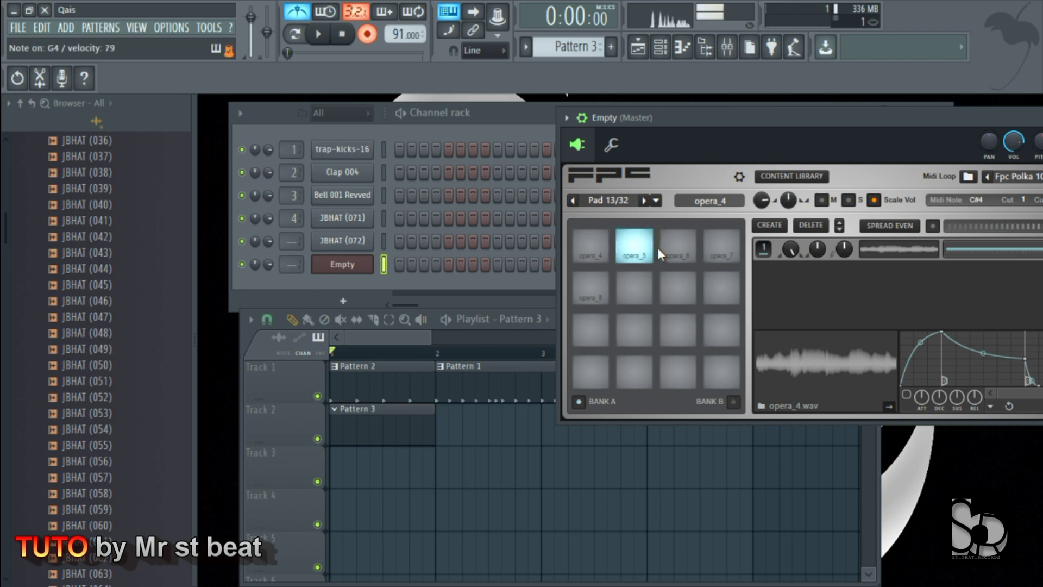
pyautogui.press('b')
# Rehearse vocal phrases on the FPC pads, mainly with the opera_8, opera_5, opera_6 and opera_4 slices.
pyautogui.press('d')
pyautogui.press('z')
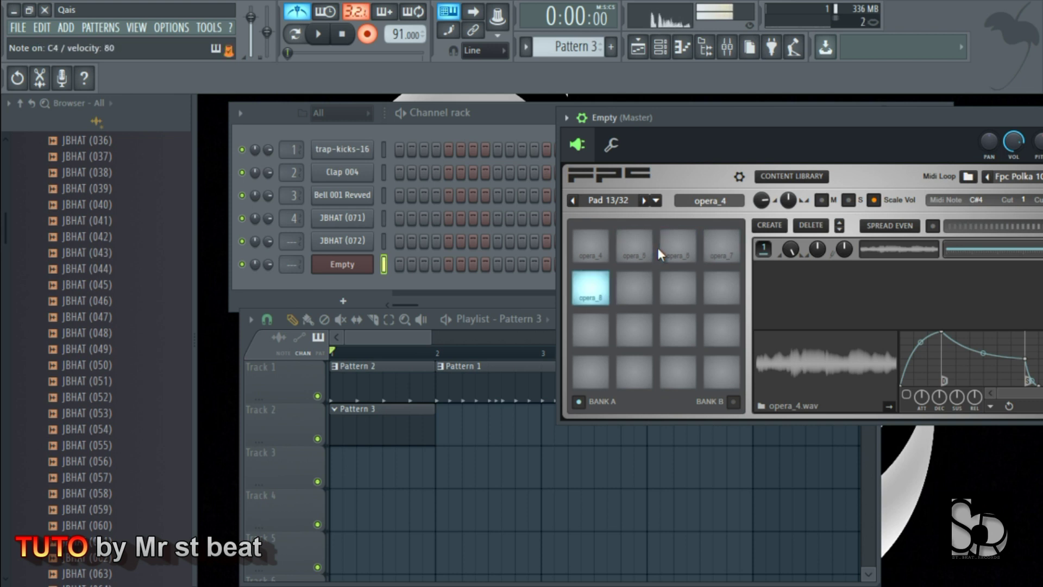
pyautogui.press('b')
pyautogui.press('z')
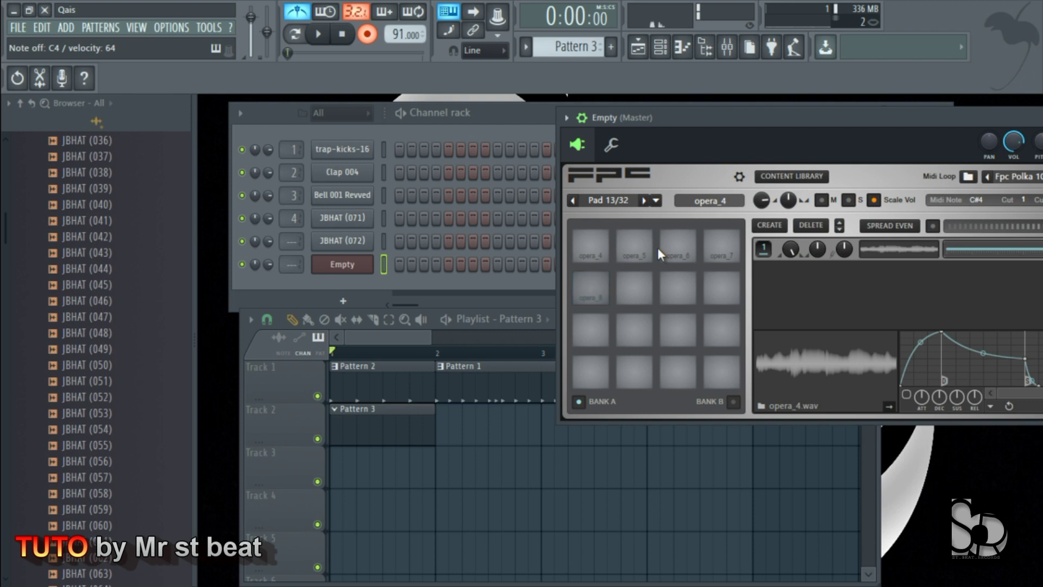
pyautogui.press('b')
pyautogui.press('d')
pyautogui.press('d')
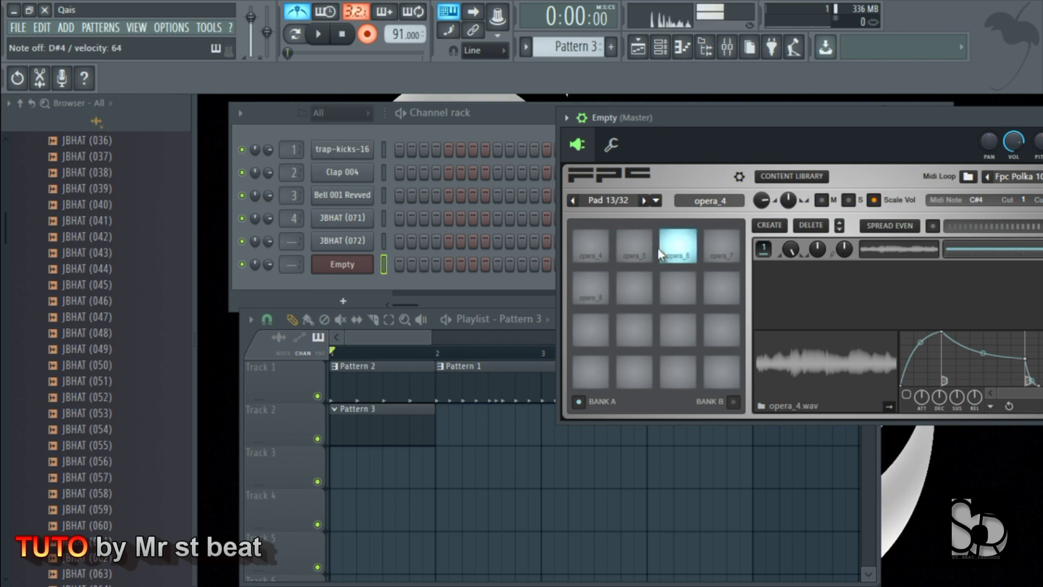
pyautogui.press('d')
pyautogui.press('d')
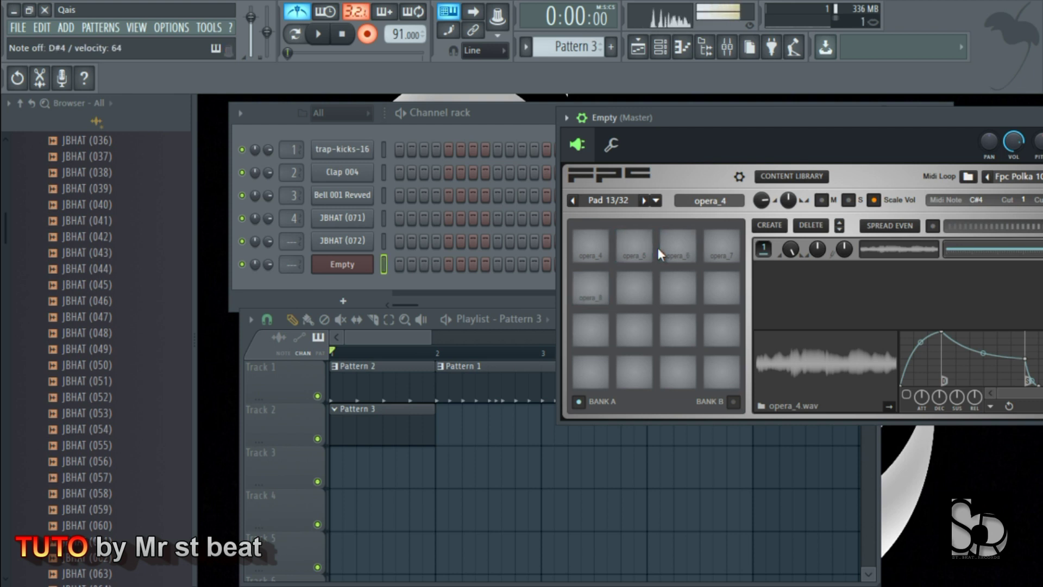
pyautogui.press('s')
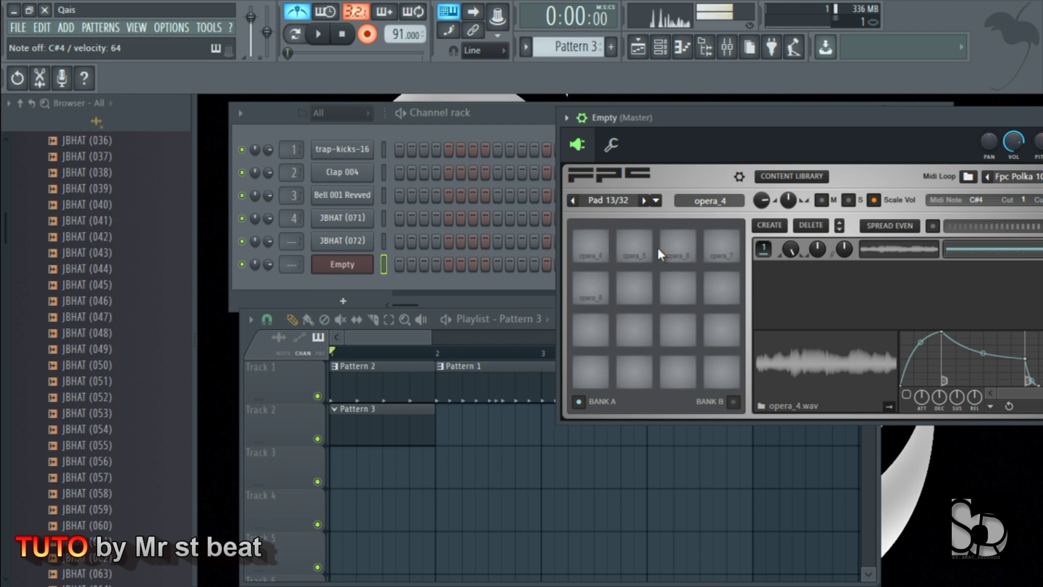
pyautogui.press('s')
pyautogui.press('s')
pyautogui.press('z')
pyautogui.press('b')
pyautogui.press('s')
pyautogui.press('b')
pyautogui.press('z')
pyautogui.press('d')
pyautogui.press('d')
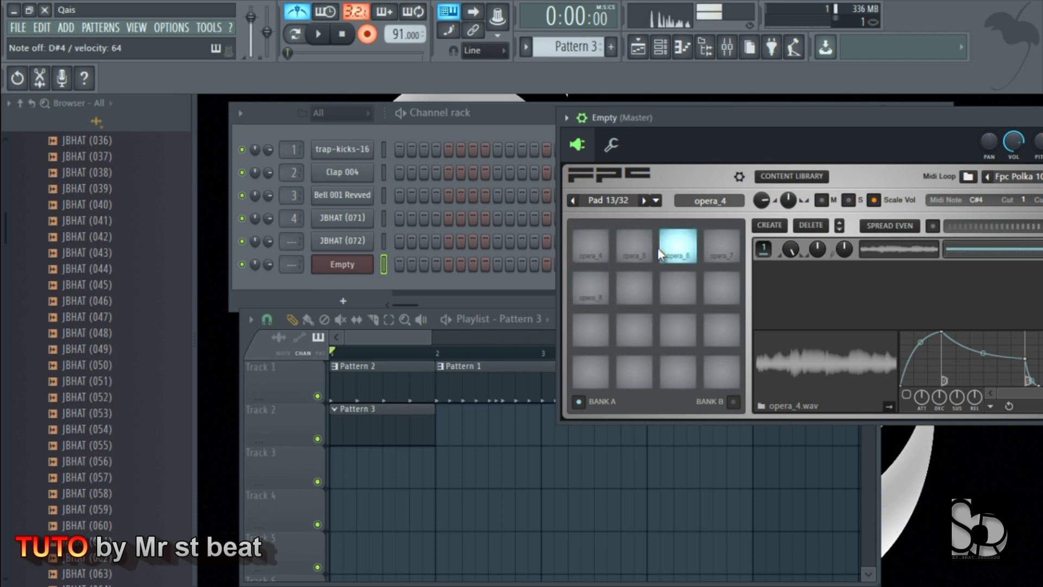
pyautogui.press('b')
pyautogui.press('d')
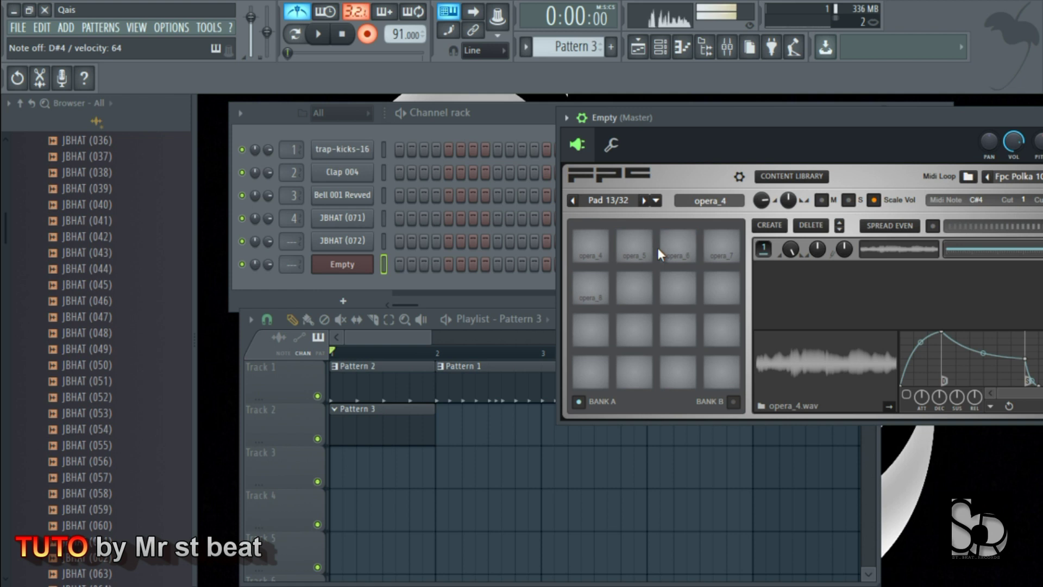
pyautogui.press('d')
pyautogui.press('b')
pyautogui.press('s')
pyautogui.press('d')
pyautogui.press('d')
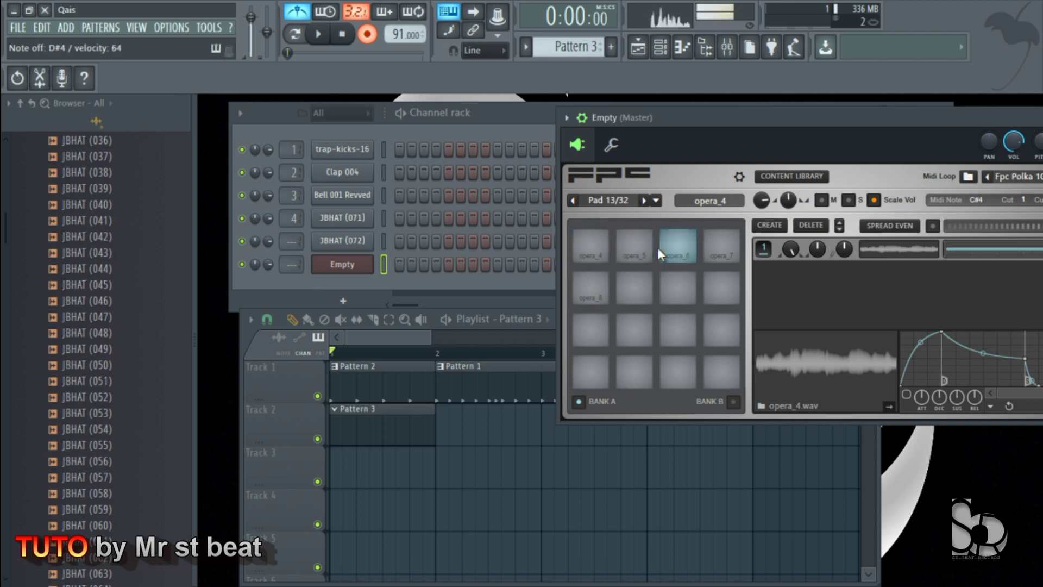
pyautogui.press('b')
pyautogui.press('d')
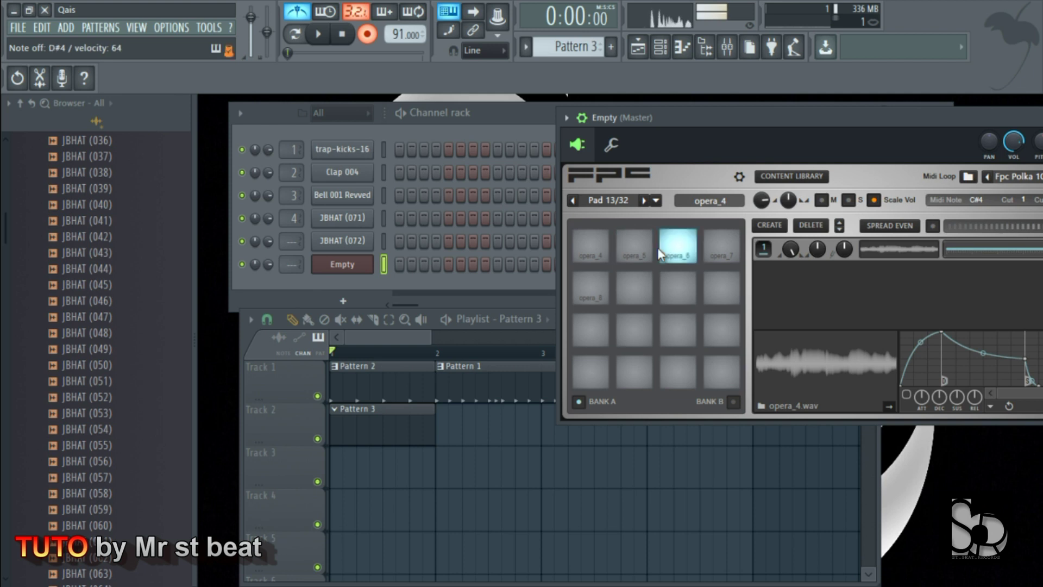
pyautogui.press('b')
pyautogui.press('d')
pyautogui.press('b')
pyautogui.press('z')
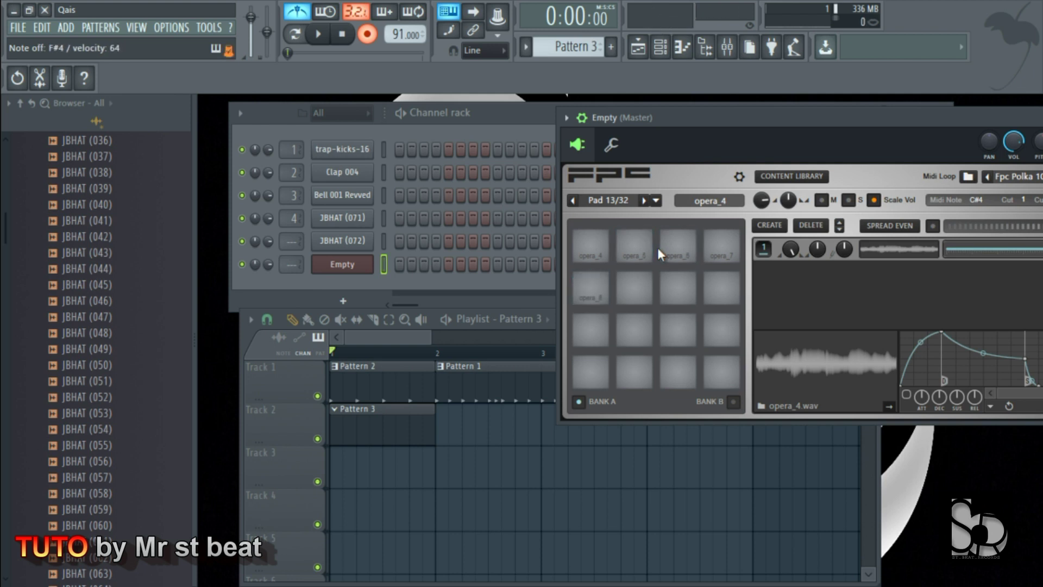
pyautogui.press('v')
pyautogui.press('v')
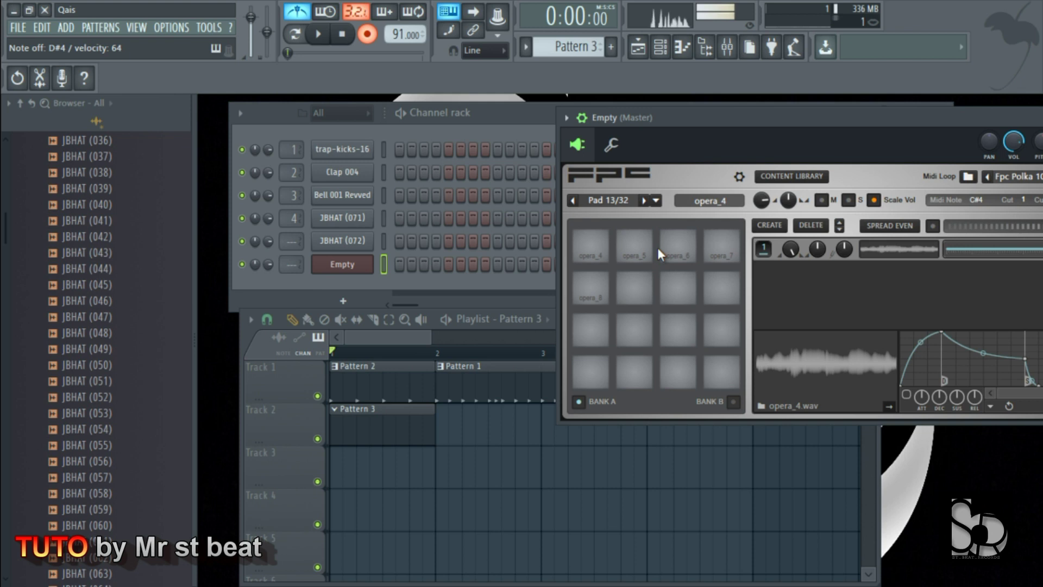
pyautogui.press('b')
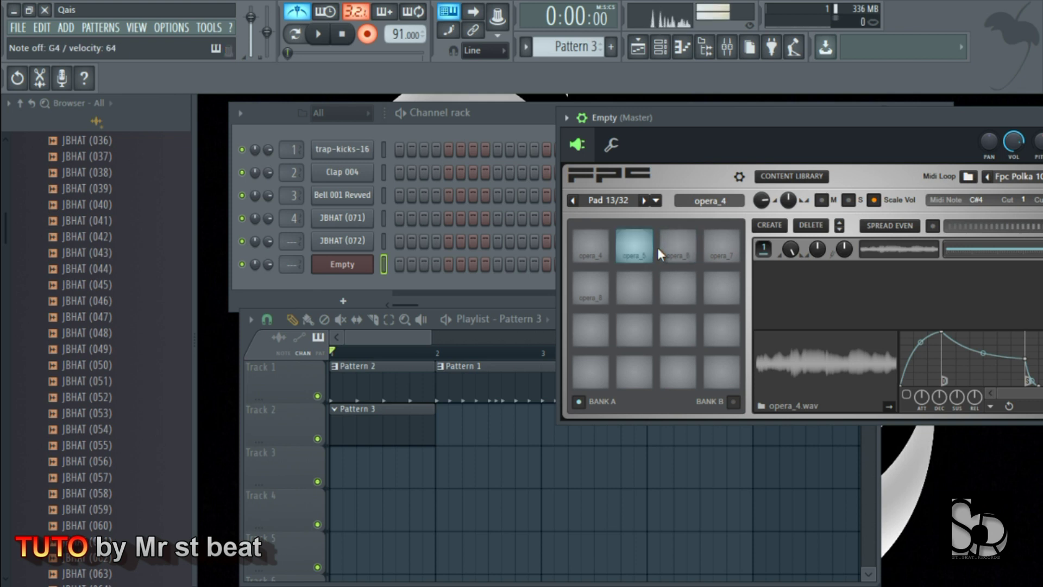
pyautogui.press('d')
pyautogui.press('b')
pyautogui.press('z')
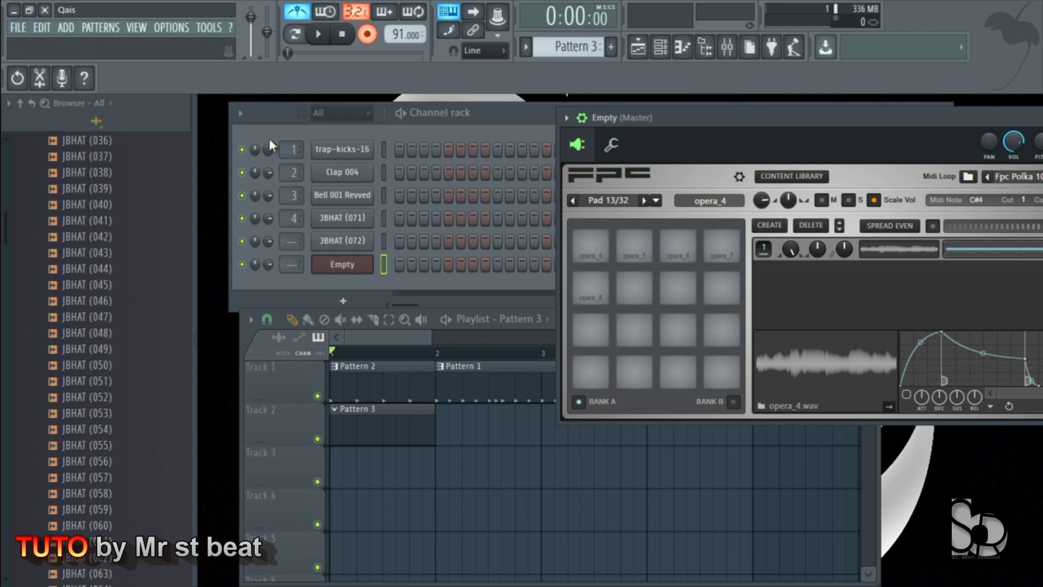
# Record a full take of the opera slices into Pattern 3 while the arrangement plays, and stop playback.
pyautogui.click(321, 35)
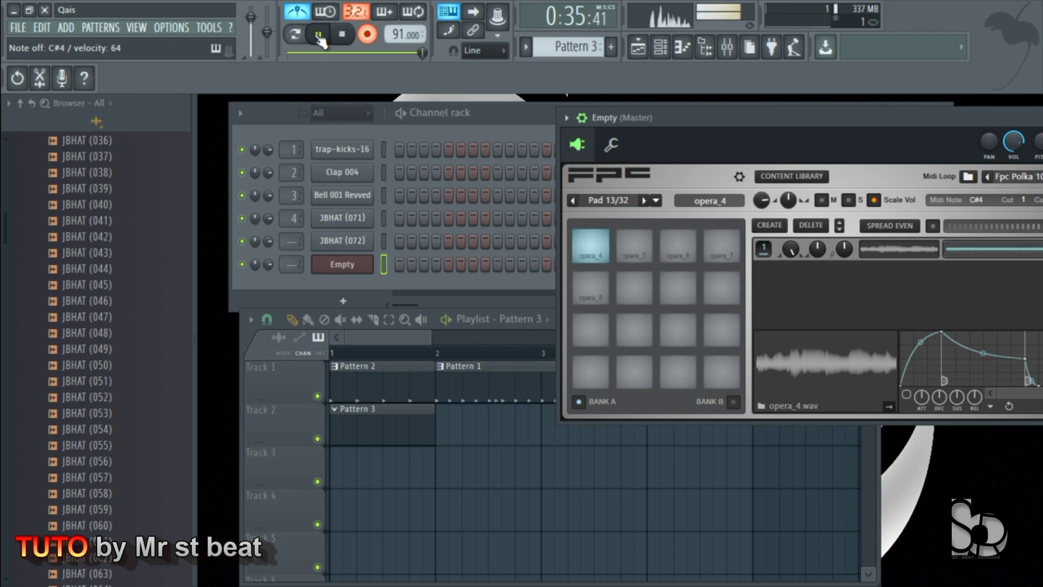
pyautogui.click(320, 36)
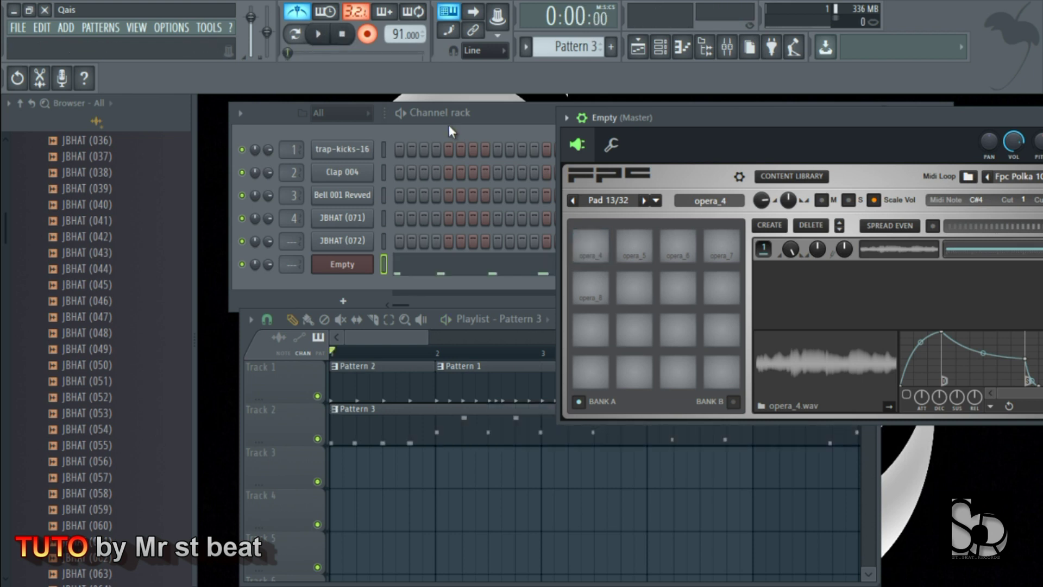
pyautogui.click(503, 112)
# Open the recorded Pattern 3 notes in the piano roll from bar 1 and disarm recording.
pyautogui.moveTo(427, 338); pyautogui.dragTo(578, 361)
pyautogui.doubleClick(426, 435)
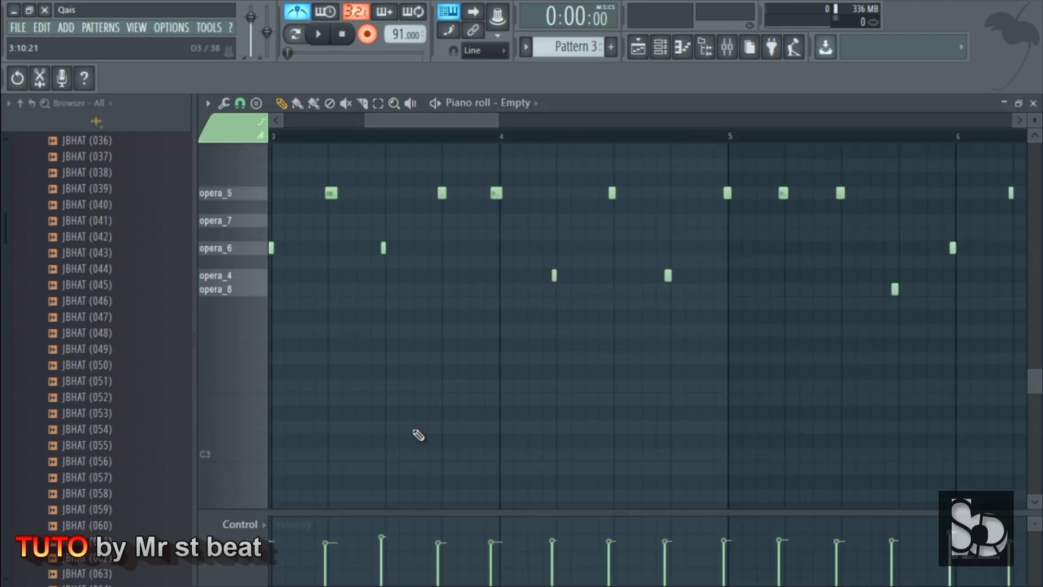
pyautogui.click(365, 35)
pyautogui.moveTo(418, 123); pyautogui.dragTo(366, 122)
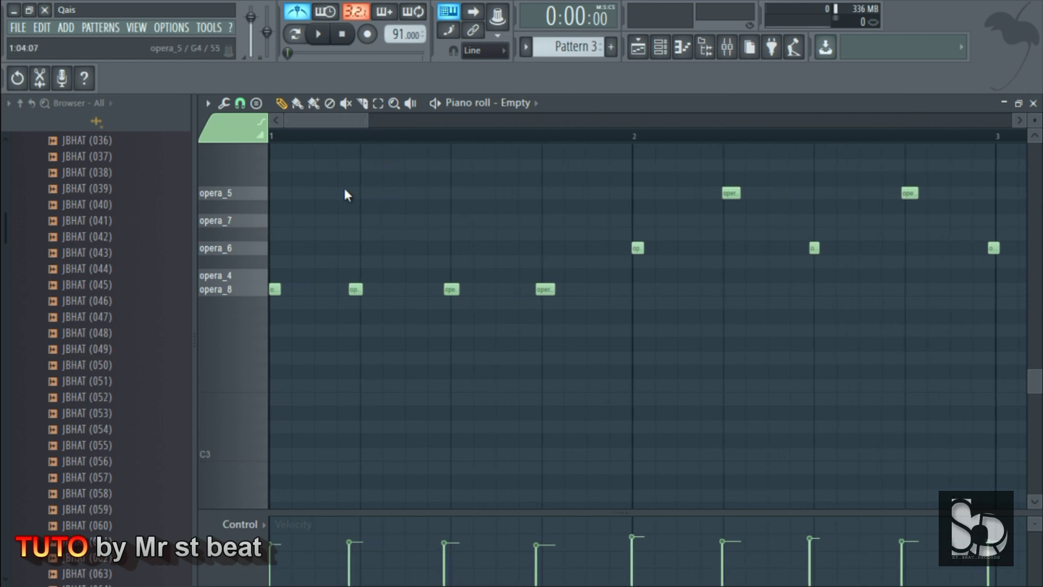
# Set the piano roll's snap to grid to Cell.
pyautogui.hotkey('alt', 'q')
pyautogui.click(603, 143)
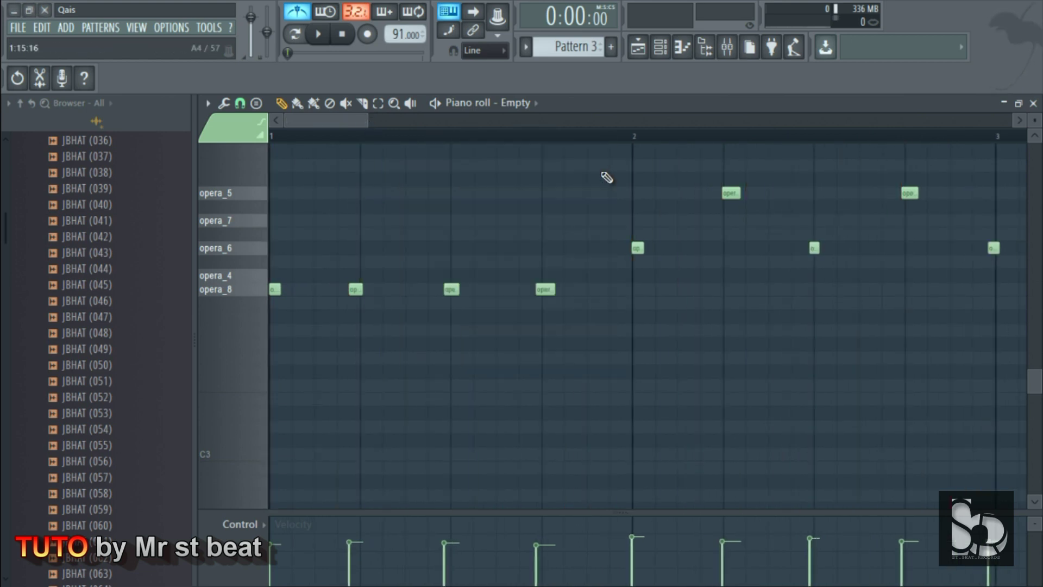
pyautogui.click(239, 102)
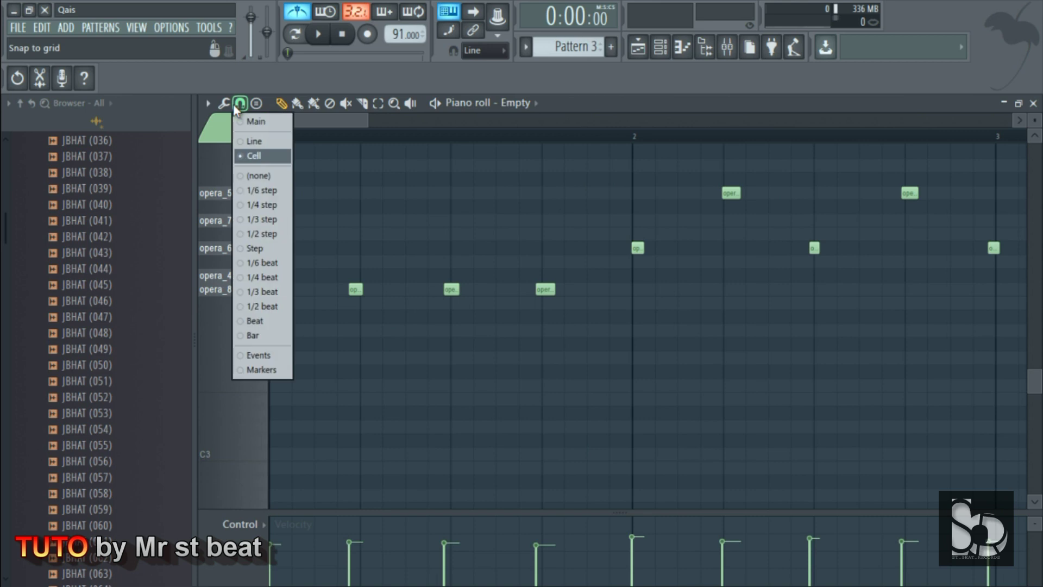
pyautogui.click(253, 155)
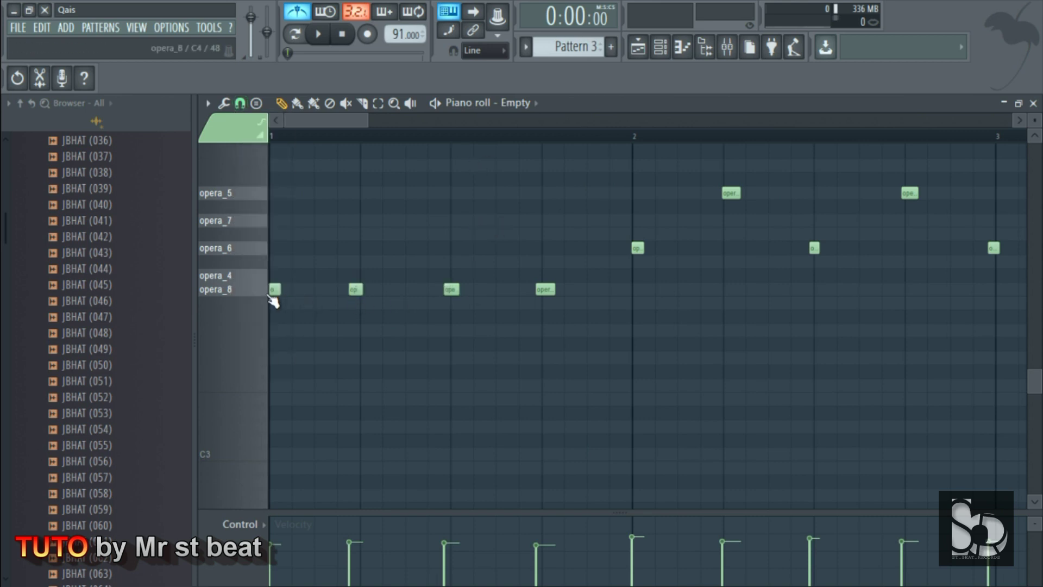
# Look through the installed audio devices in the audio settings without changing the Primary Sound Driver.
pyautogui.click(174, 30)
pyautogui.click(208, 72)
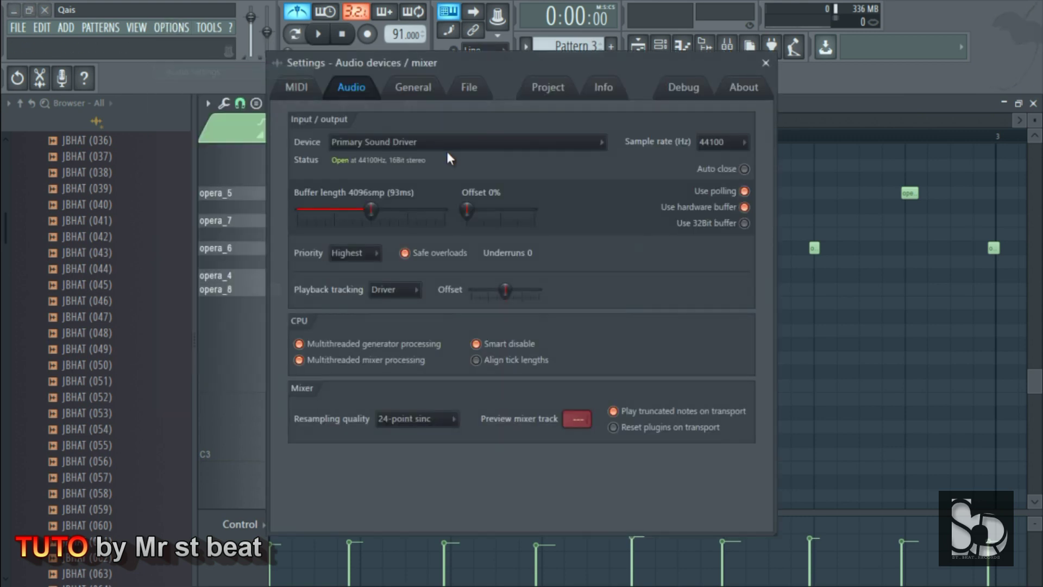
pyautogui.click(442, 143)
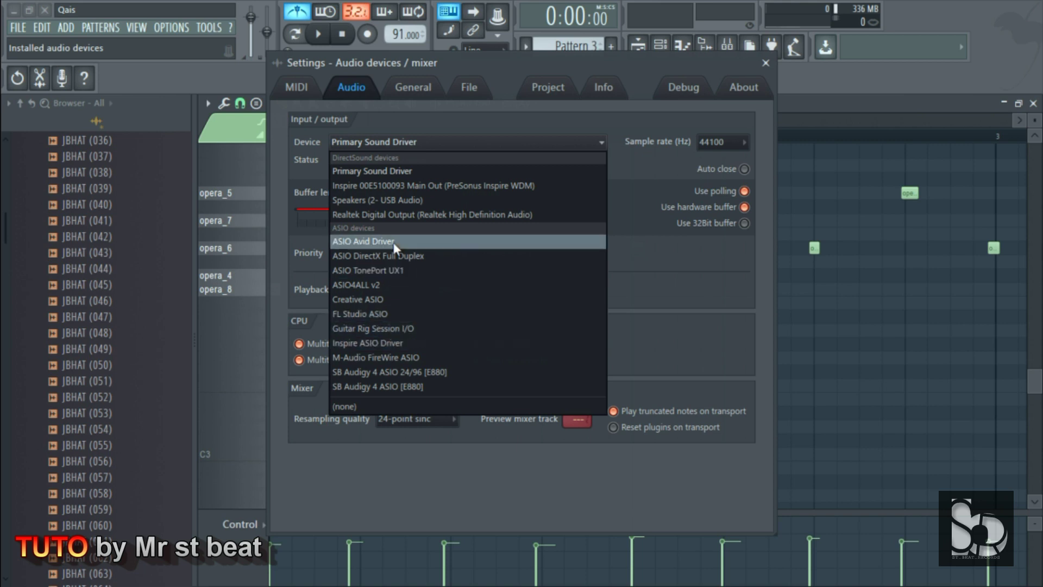
pyautogui.click(815, 114)
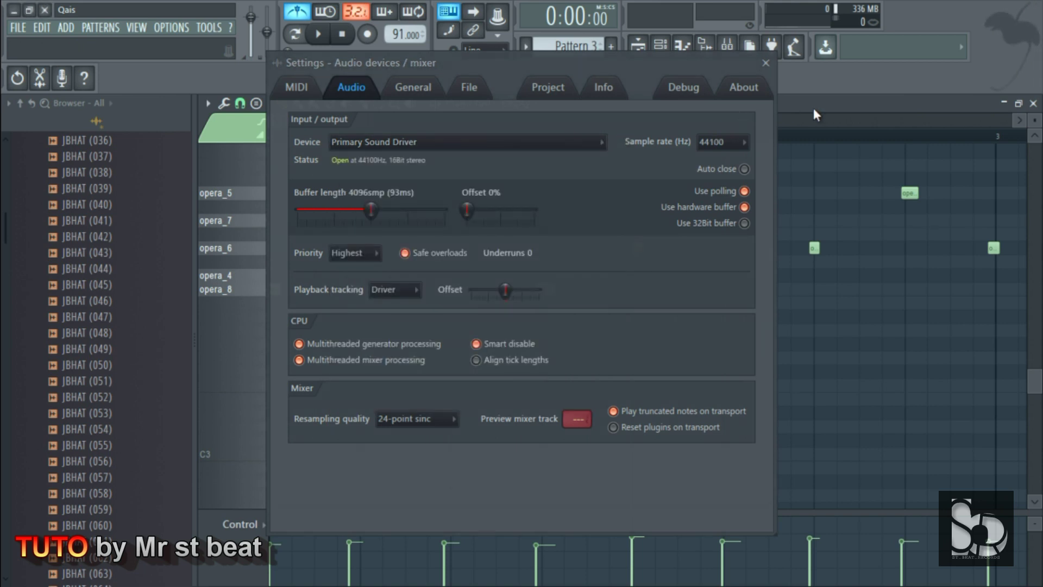
pyautogui.click(766, 63)
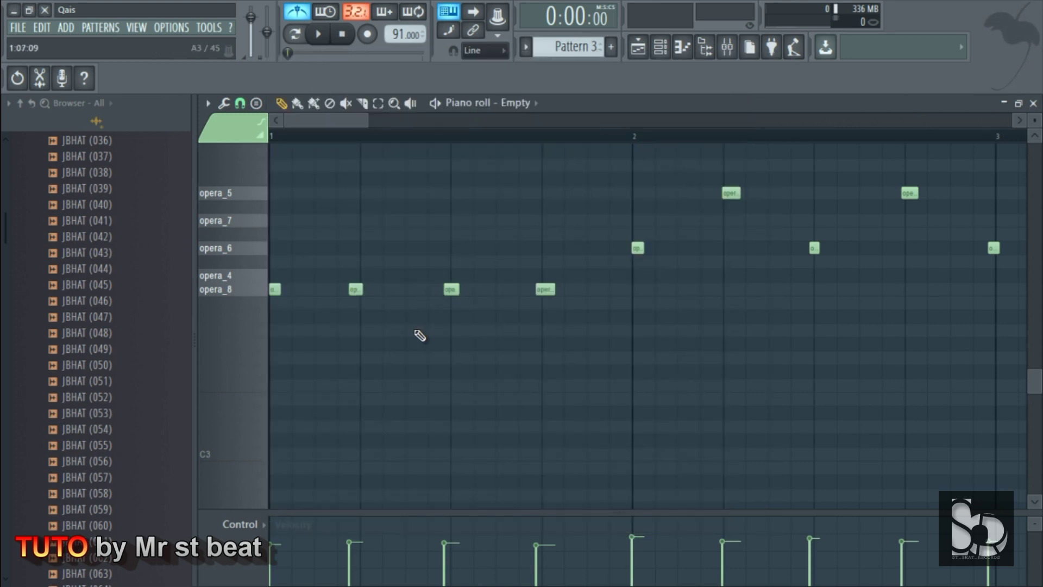
pyautogui.hotkey('ctrl', 'q')
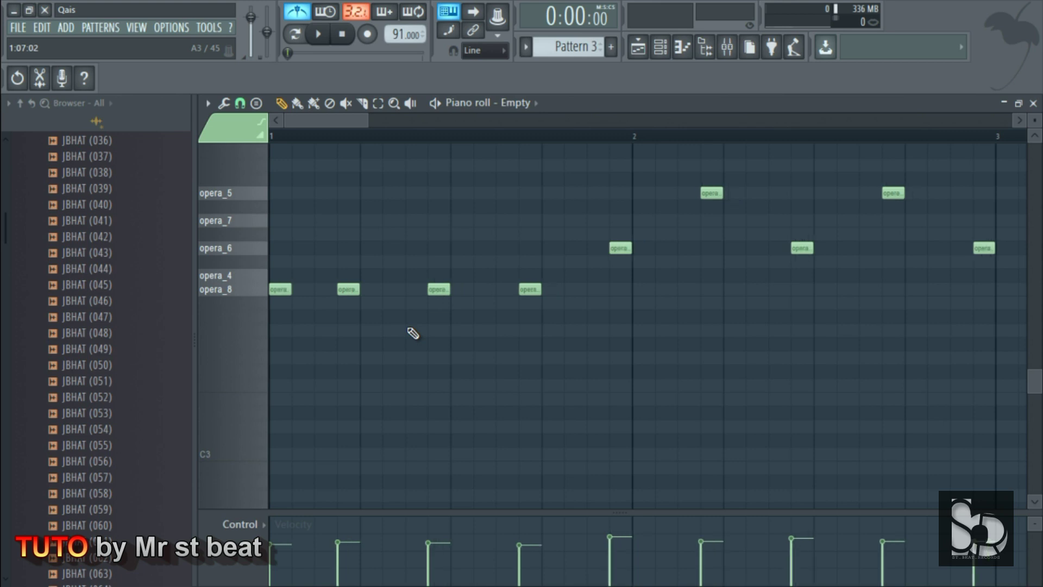
pyautogui.hotkey('ctrl', 'z')
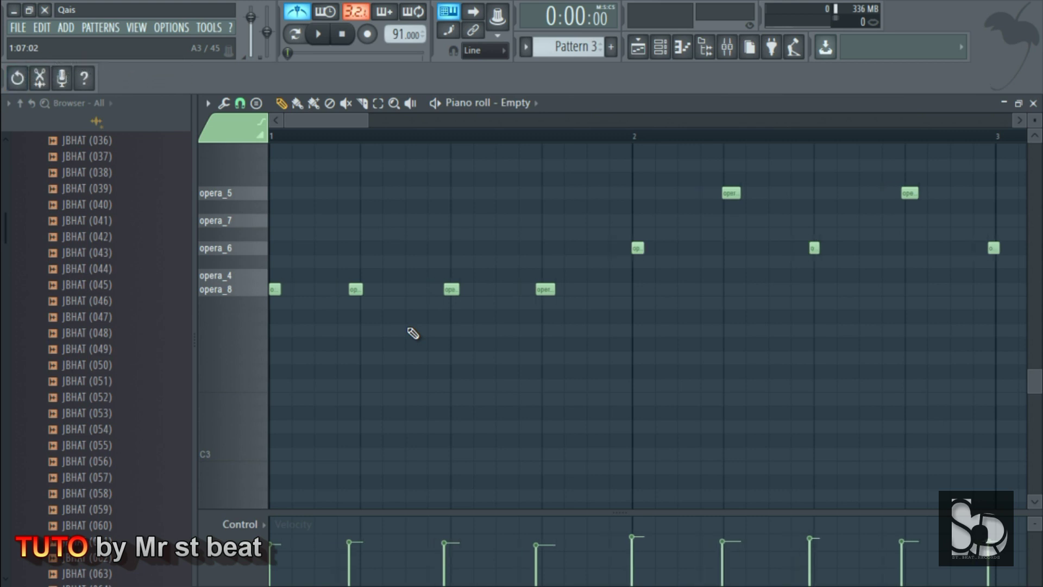
pyautogui.hotkey('ctrl', 'a')
pyautogui.click(378, 206)
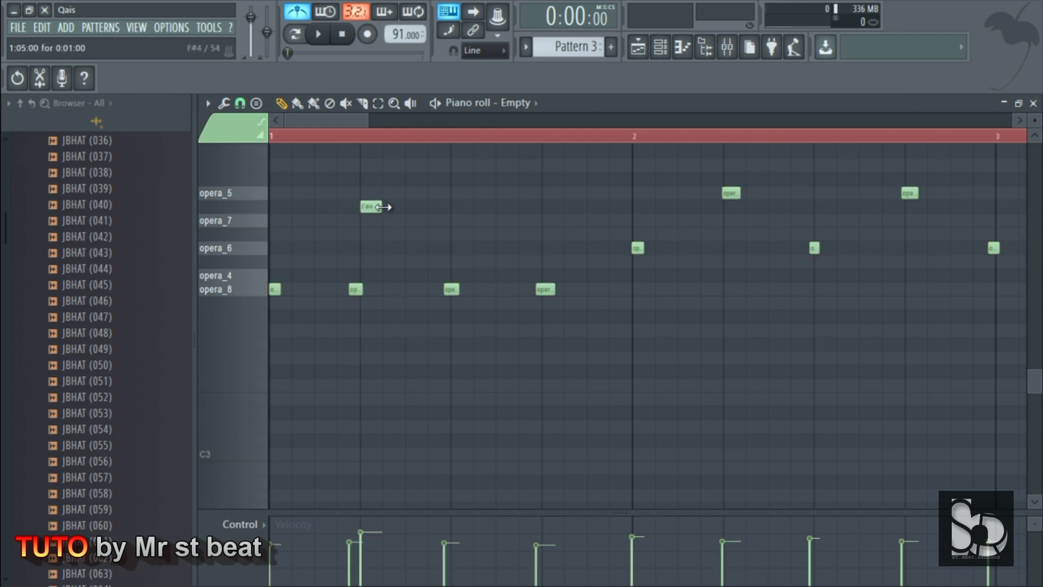
pyautogui.hotkey('alt', 'a')
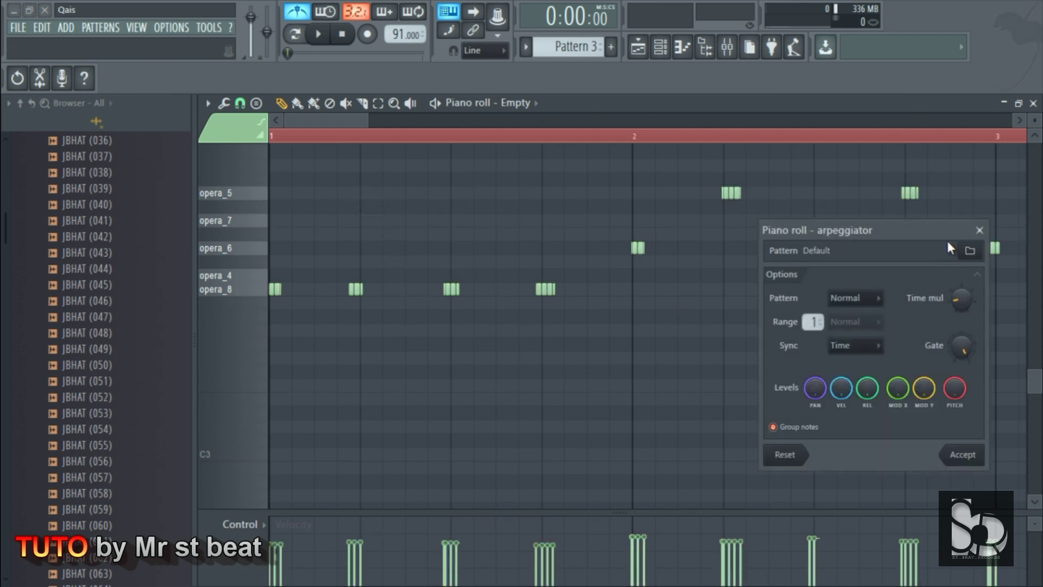
pyautogui.click(980, 231)
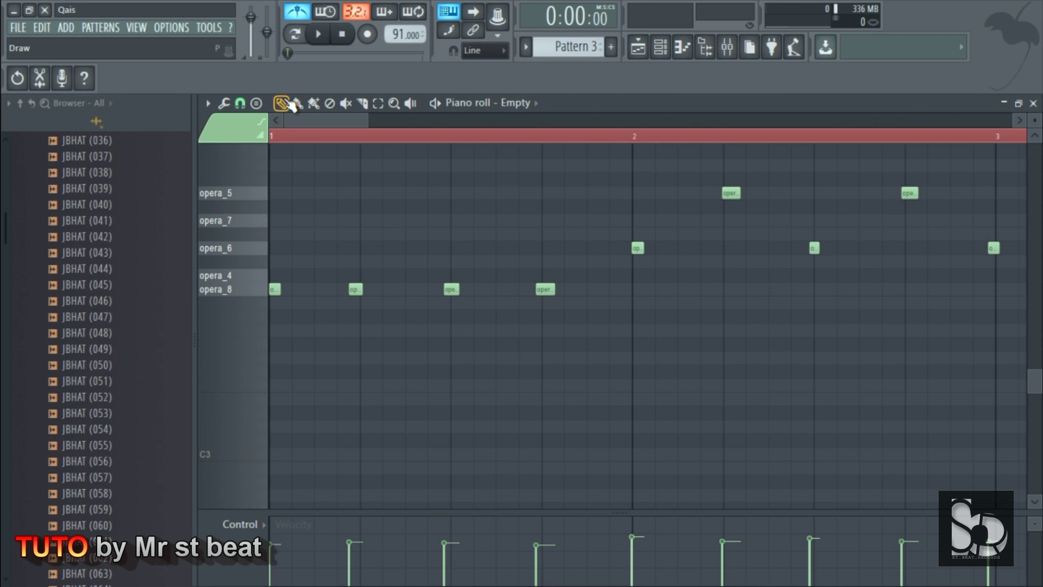
# Align the four opera_8 notes in bar 1 with the beat lines and even out the first note's length.
pyautogui.rightClick(355, 289)
pyautogui.click(367, 289)
pyautogui.moveTo(450, 289); pyautogui.dragTo(457, 289)
pyautogui.moveTo(544, 289); pyautogui.dragTo(550, 289)
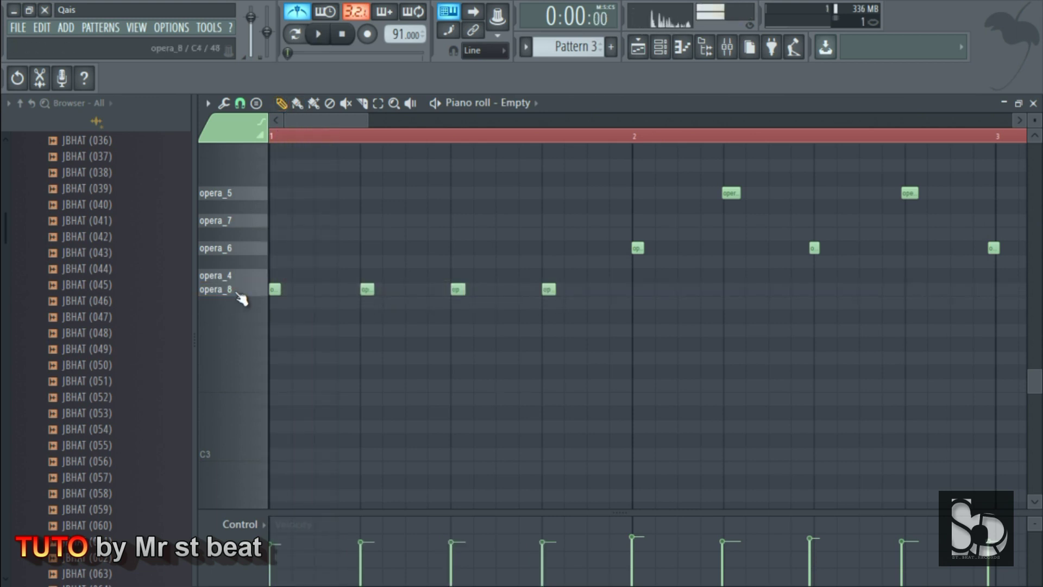
pyautogui.moveTo(277, 290); pyautogui.dragTo(280, 291)
# Align the alternating opera_6 and opera_5 notes from bar 2 to the start of bar 3 with the beat lines.
pyautogui.press('space')
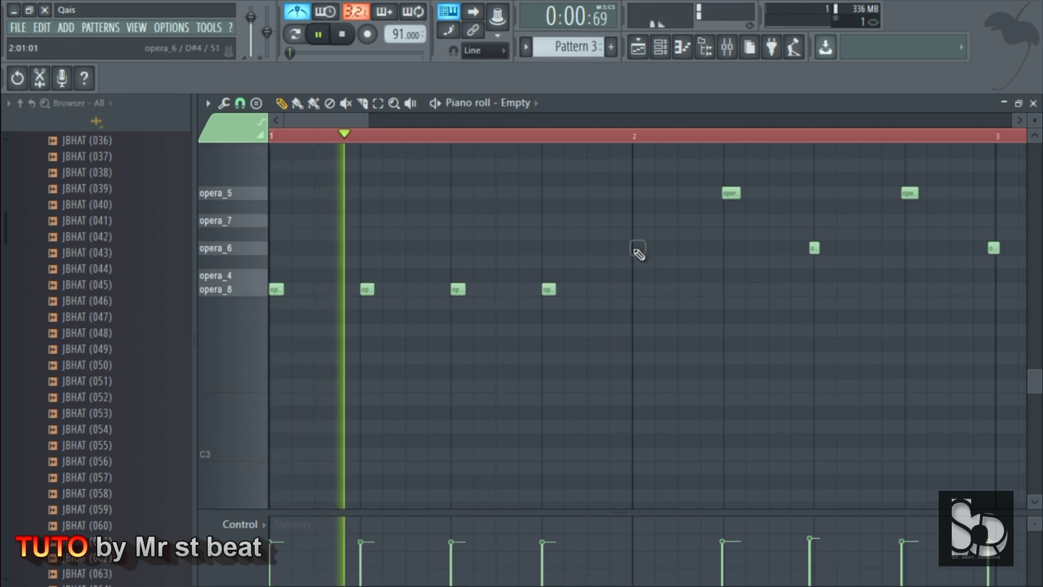
pyautogui.moveTo(815, 247); pyautogui.dragTo(821, 248)
pyautogui.rightClick(910, 192)
pyautogui.press('space')
pyautogui.click(911, 193)
pyautogui.moveTo(995, 251); pyautogui.dragTo(1004, 251)
# Place the opera_5 note and the following opera_6 note in bar 3 on beats 2 and 3.
pyautogui.moveTo(369, 118); pyautogui.dragTo(463, 118)
pyautogui.rightClick(655, 195)
pyautogui.click(656, 193)
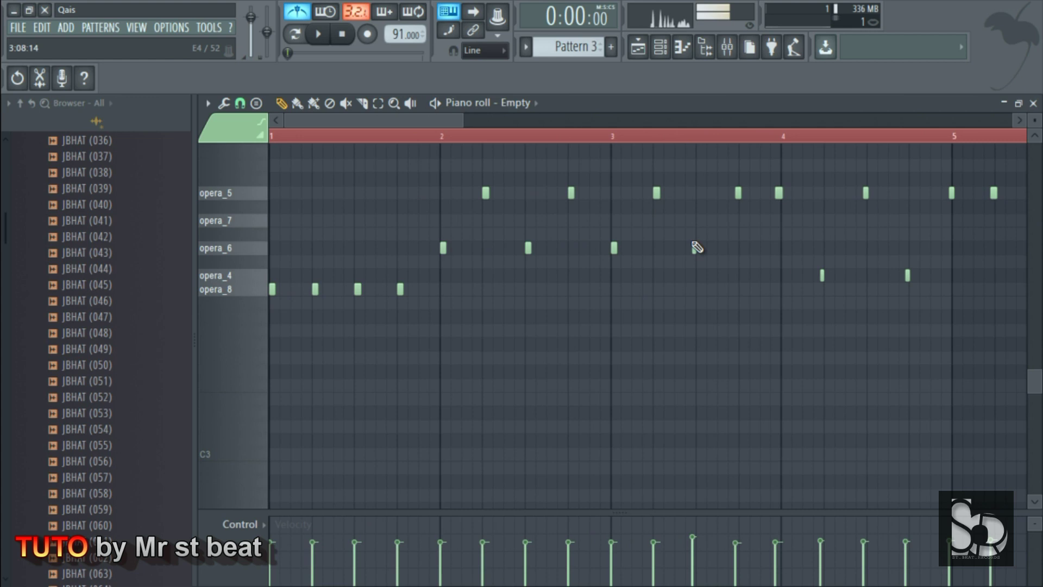
pyautogui.click(696, 248)
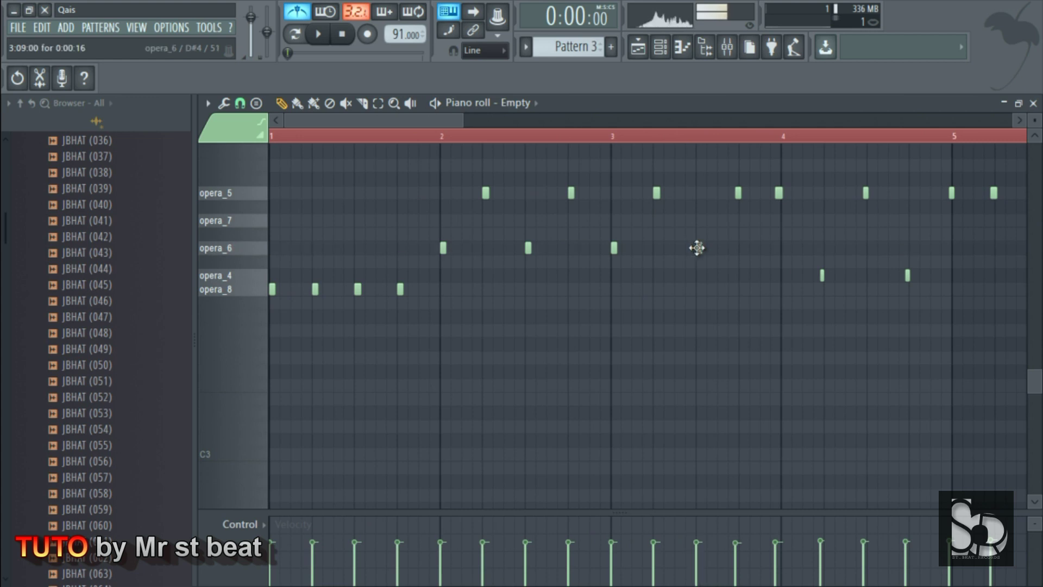
# Save the project in the beat folder as "beat tuto".
pyautogui.hotkey('ctrl', 's')
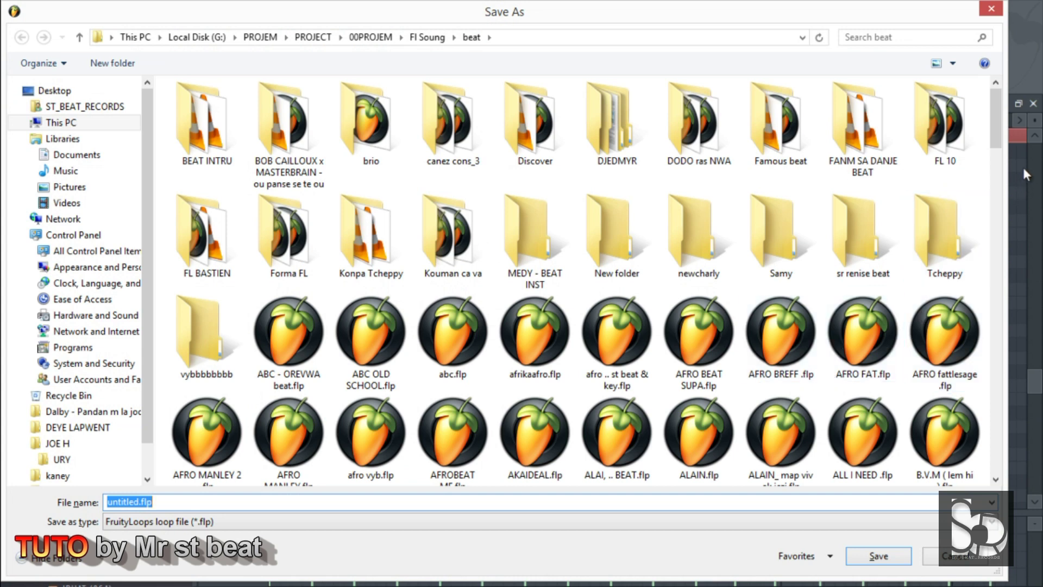
pyautogui.scroll(-2, 1004, 135)
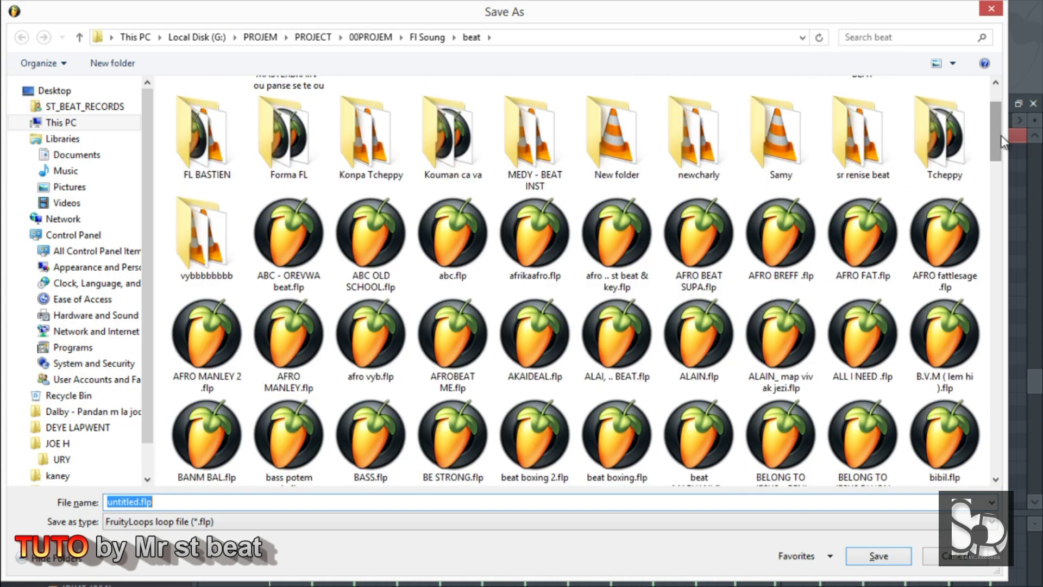
pyautogui.write('b')
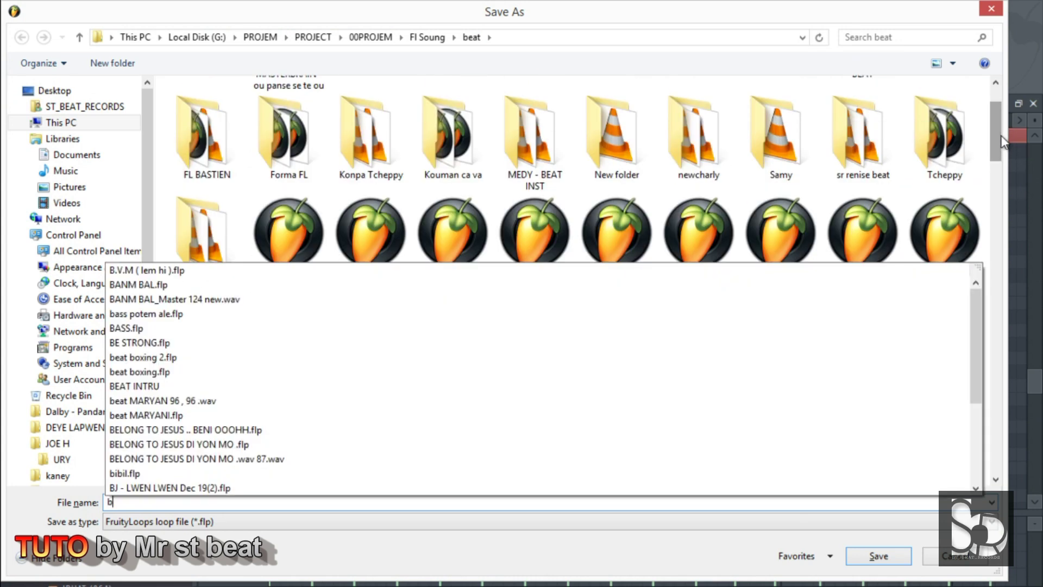
pyautogui.write('eat tuto')
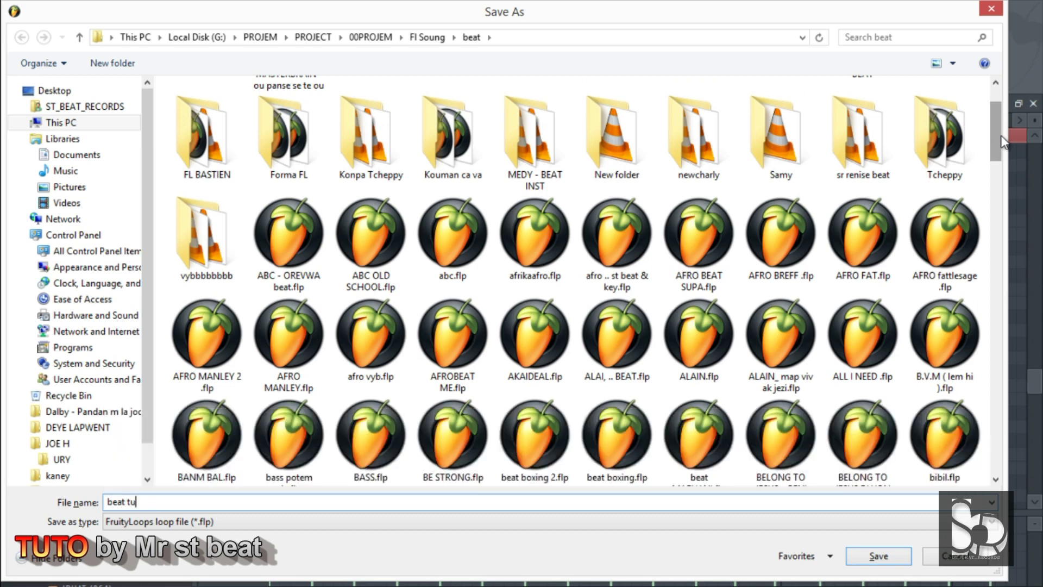
pyautogui.click(878, 556)
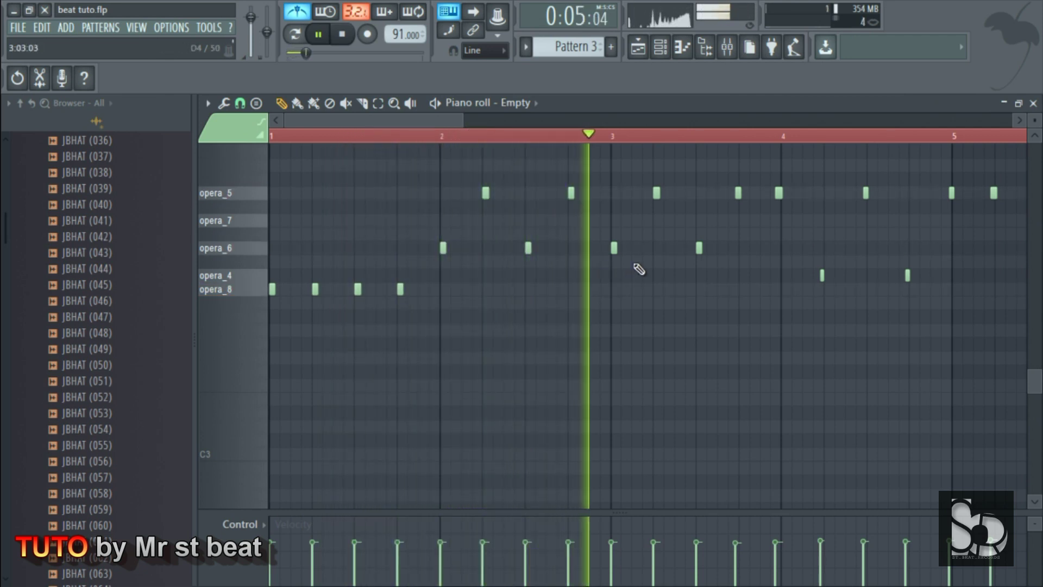
# Align the opera_5 notes on bar 3 beat 4 and bar 4 beat 1, and replace bar 4's opera_4 note on beat 2 with opera_5.
pyautogui.moveTo(738, 194); pyautogui.dragTo(742, 194)
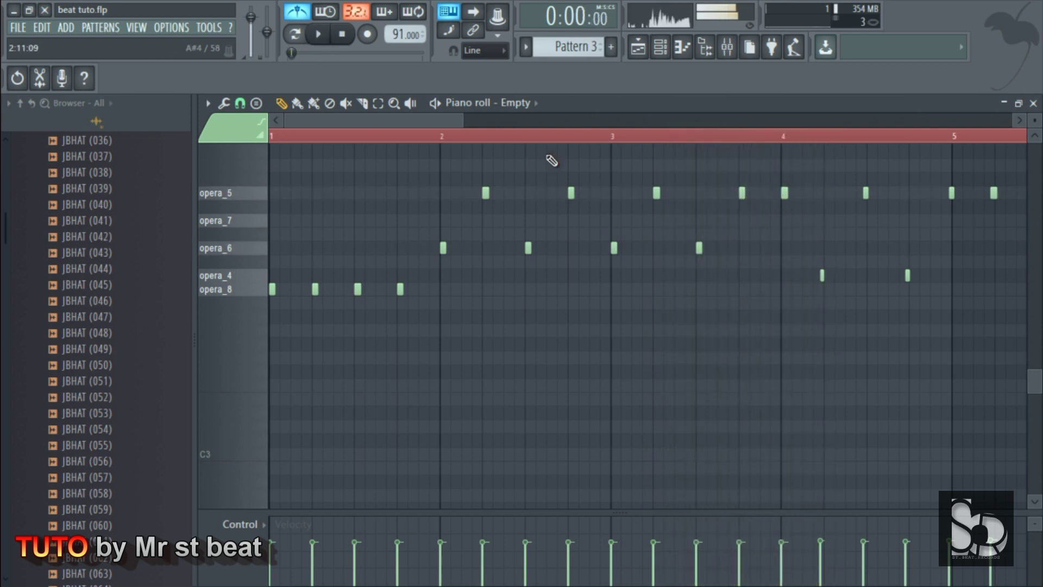
pyautogui.moveTo(411, 117); pyautogui.dragTo(464, 154)
pyautogui.click(448, 137)
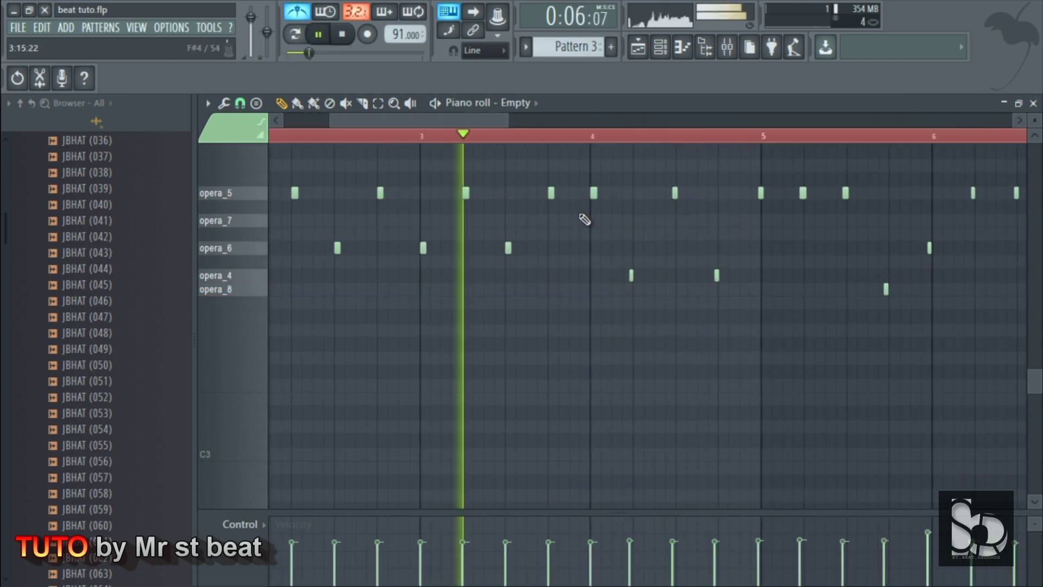
pyautogui.click(632, 277)
pyautogui.rightClick(630, 280)
pyautogui.press('space')
pyautogui.press('space')
pyautogui.click(641, 195)
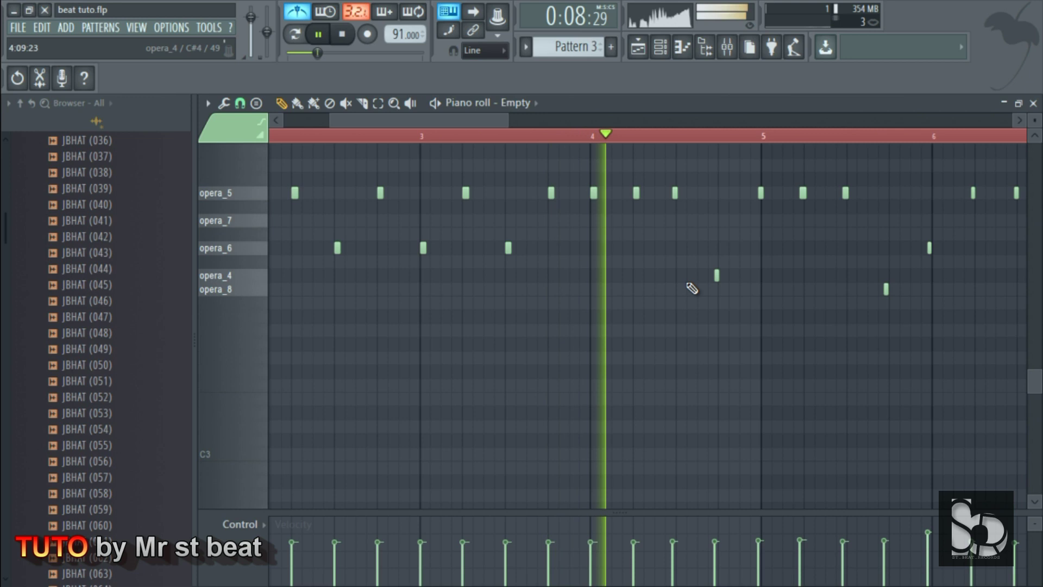
# Align the vocal notes from bar 4 beat 4 through bar 5, using opera_4 instead of opera_5 on bar 5 beat 2.
pyautogui.moveTo(717, 276); pyautogui.dragTo(722, 276)
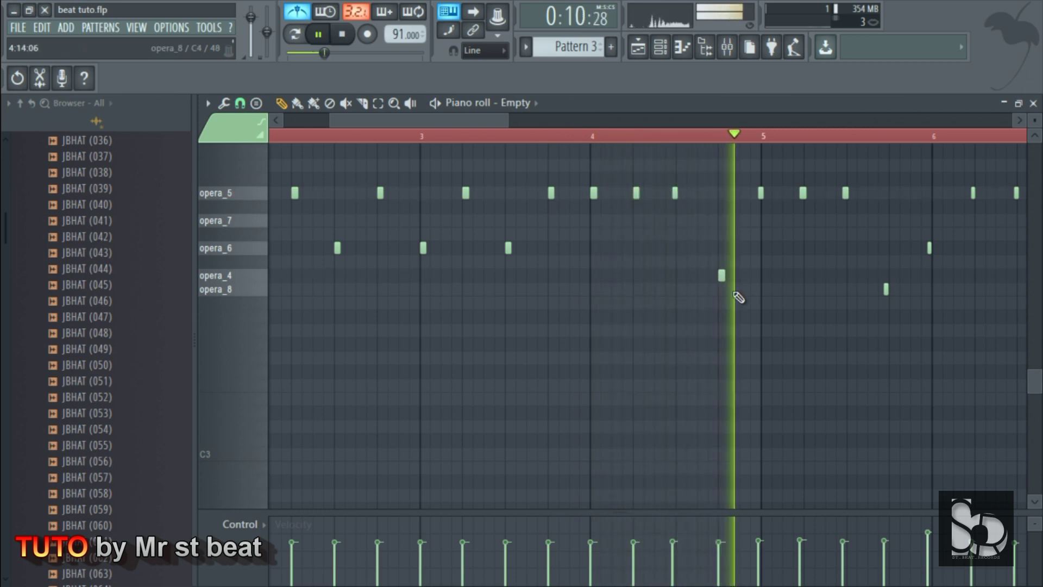
pyautogui.press('space')
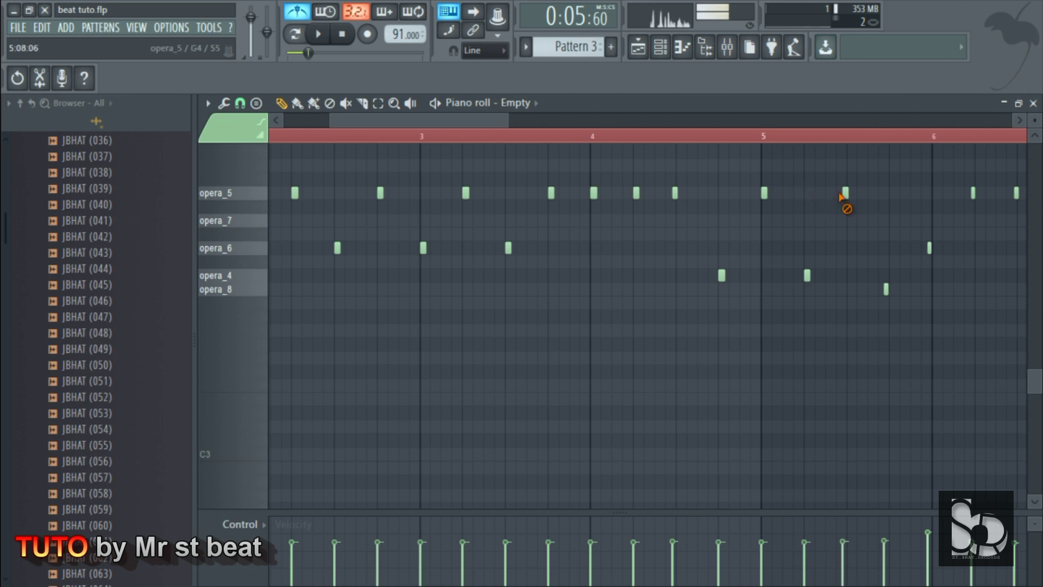
pyautogui.press('space')
pyautogui.moveTo(490, 121); pyautogui.dragTo(529, 121)
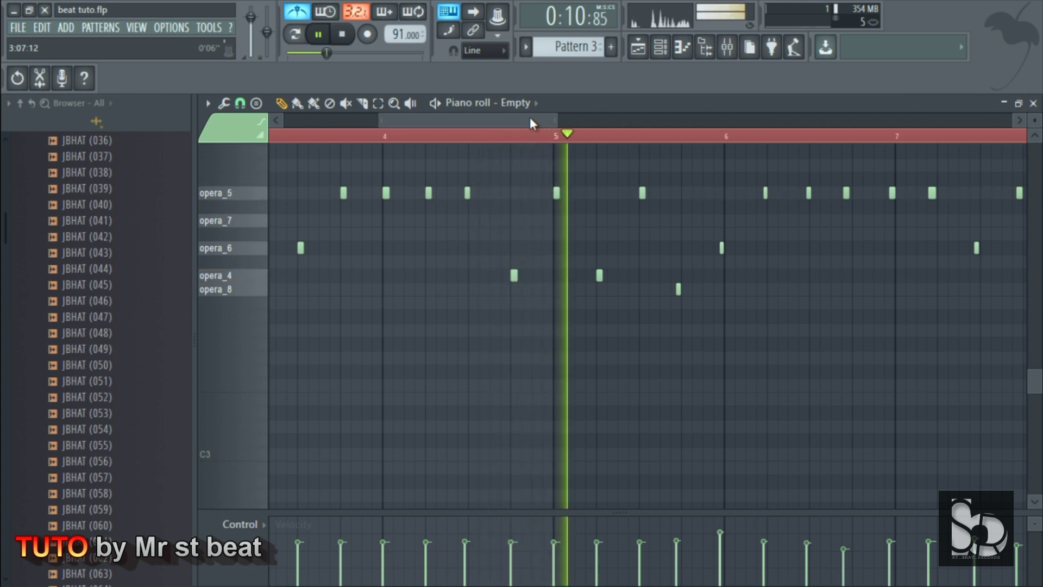
pyautogui.rightClick(678, 289)
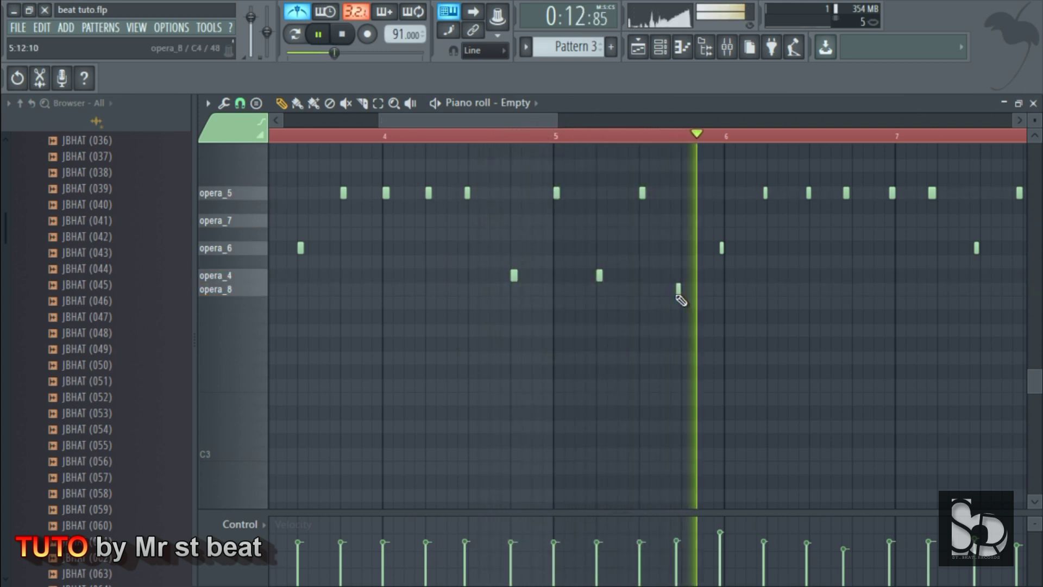
pyautogui.click(685, 289)
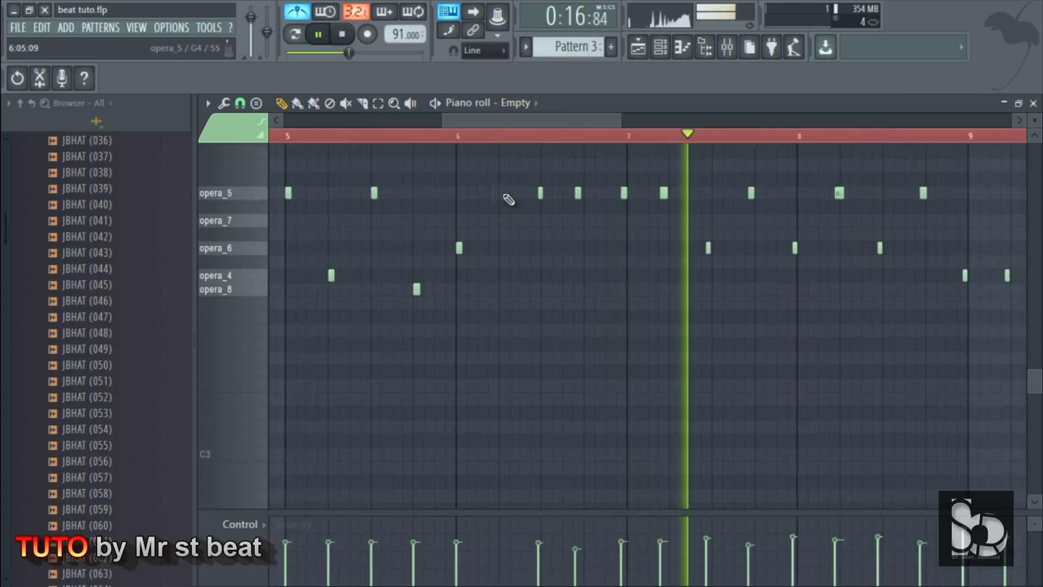
# Align the opera_5 notes from bar 6 beat 3 to bar 7 beat 2 and the opera_6 note on bar 7 beat 3.
pyautogui.rightClick(542, 194)
pyautogui.click(544, 194)
pyautogui.rightClick(578, 195)
pyautogui.click(587, 194)
pyautogui.rightClick(625, 194)
pyautogui.click(630, 194)
pyautogui.rightClick(664, 195)
pyautogui.click(673, 195)
pyautogui.rightClick(708, 248)
pyautogui.click(715, 248)
pyautogui.press('space')
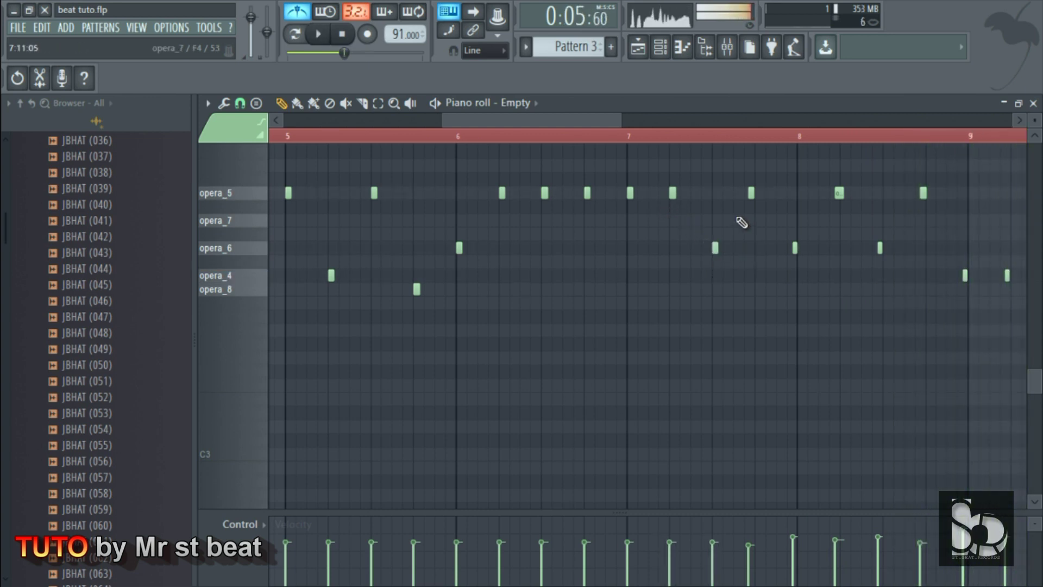
# Align the alternating opera_5 and opera_6 notes from bar 7 beat 4 to the end of bar 8 with the beat lines.
pyautogui.click(758, 194)
pyautogui.click(801, 248)
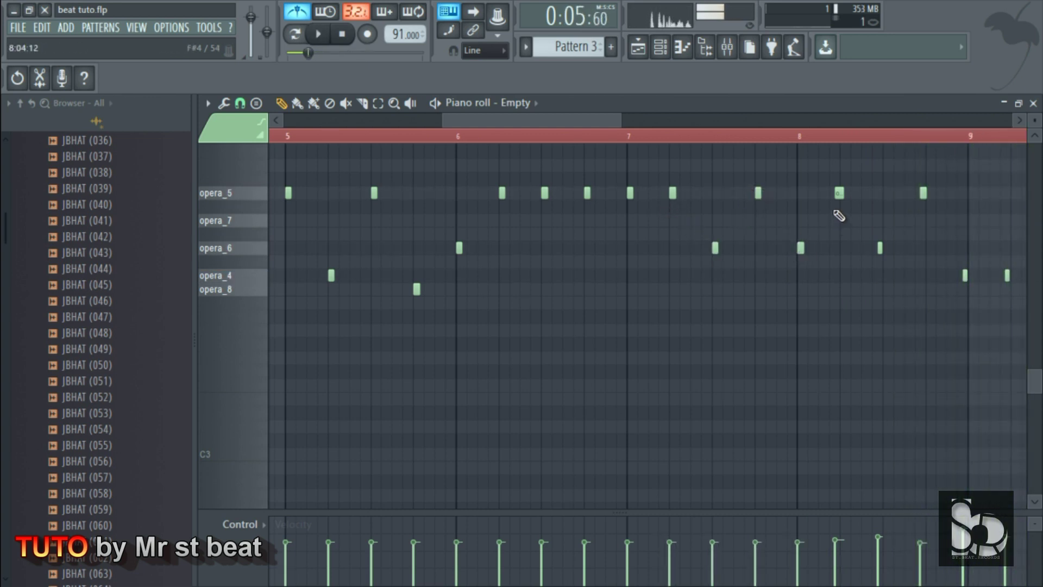
pyautogui.rightClick(840, 193)
pyautogui.click(844, 193)
pyautogui.rightClick(880, 248)
pyautogui.click(886, 248)
pyautogui.rightClick(923, 192)
pyautogui.click(929, 193)
# Replace the four opera_4 notes around bar 9 with notes placed exactly on its four beats.
pyautogui.moveTo(577, 123); pyautogui.dragTo(686, 128)
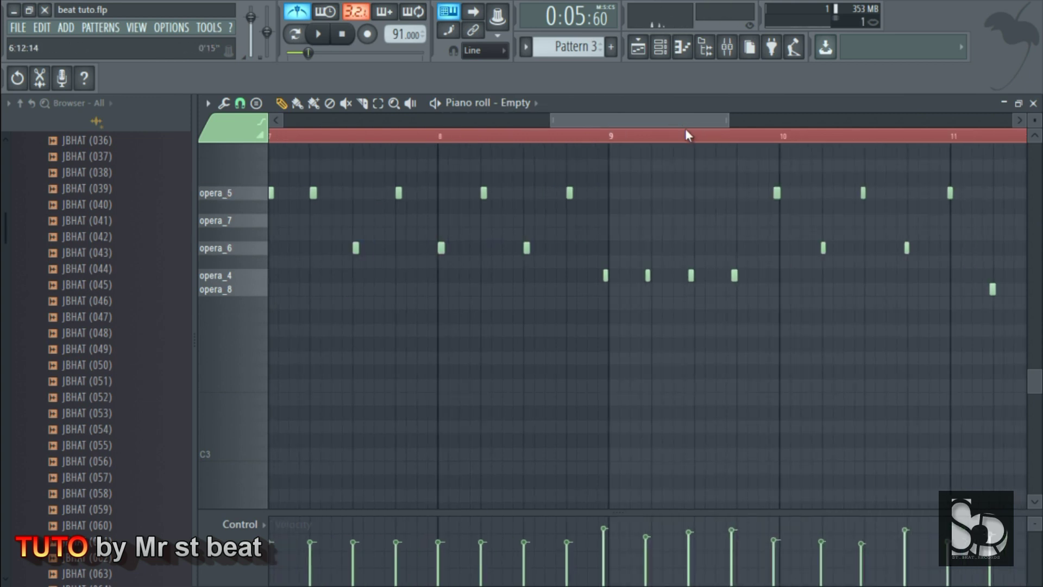
pyautogui.rightClick(511, 276)
pyautogui.click(511, 276)
pyautogui.rightClick(547, 276)
pyautogui.click(553, 276)
pyautogui.rightClick(590, 276)
pyautogui.click(596, 276)
pyautogui.rightClick(633, 275)
pyautogui.click(639, 276)
# Align the opera_5 and opera_6 notes from bar 10 to bar 11 beat 1, plus the opera_8 note on bar 11 beat 2.
pyautogui.rightClick(676, 193)
pyautogui.click(681, 193)
pyautogui.rightClick(722, 249)
pyautogui.click(724, 248)
pyautogui.rightClick(762, 193)
pyautogui.click(766, 193)
pyautogui.rightClick(805, 248)
pyautogui.click(810, 248)
pyautogui.rightClick(849, 192)
pyautogui.click(852, 193)
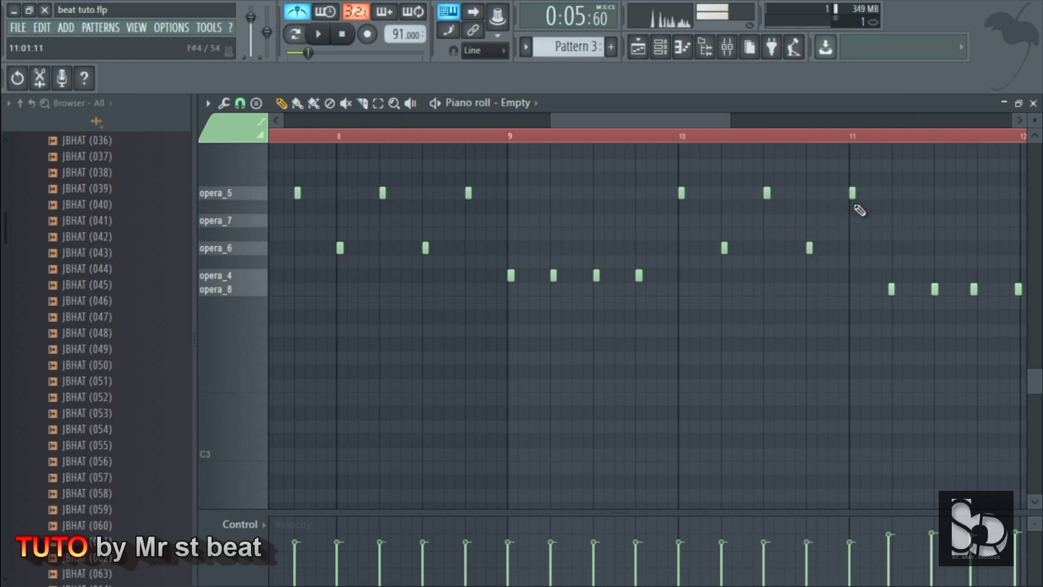
pyautogui.rightClick(892, 289)
pyautogui.click(896, 289)
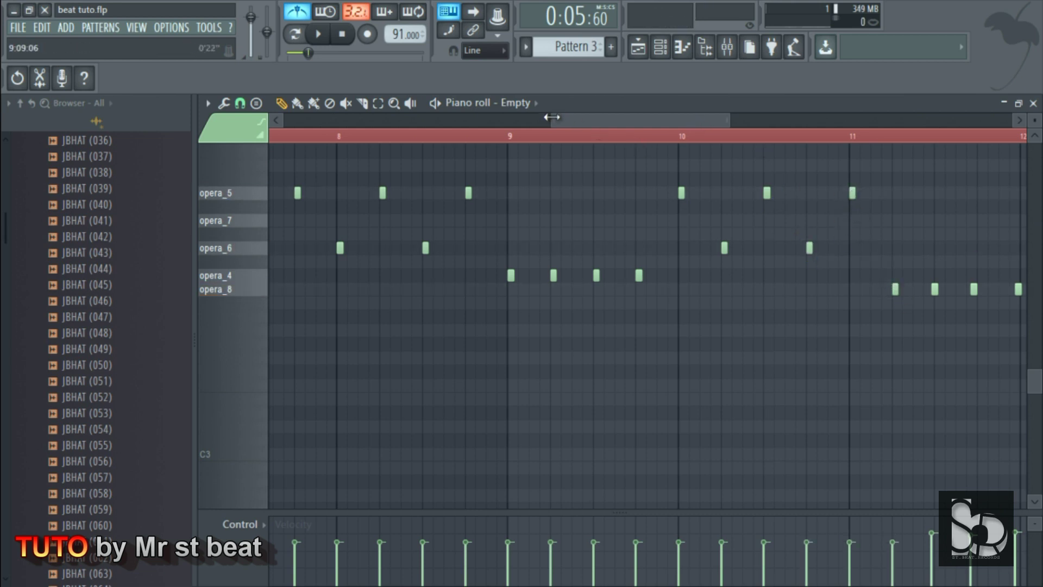
# Play back part of the pattern to check the timing of the aligned vocal notes.
pyautogui.moveTo(549, 120); pyautogui.dragTo(284, 120)
pyautogui.press('space')
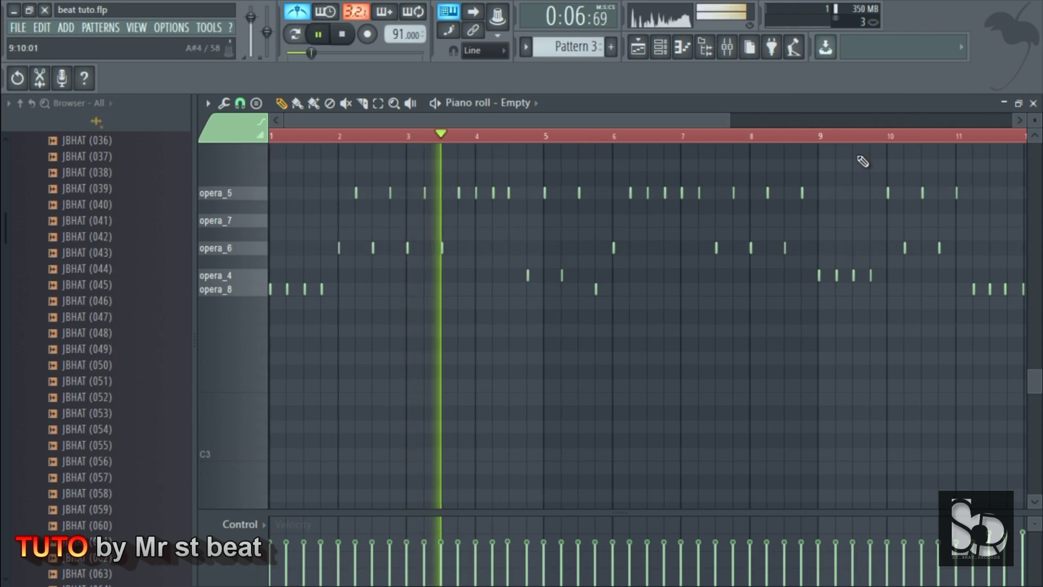
pyautogui.press('space')
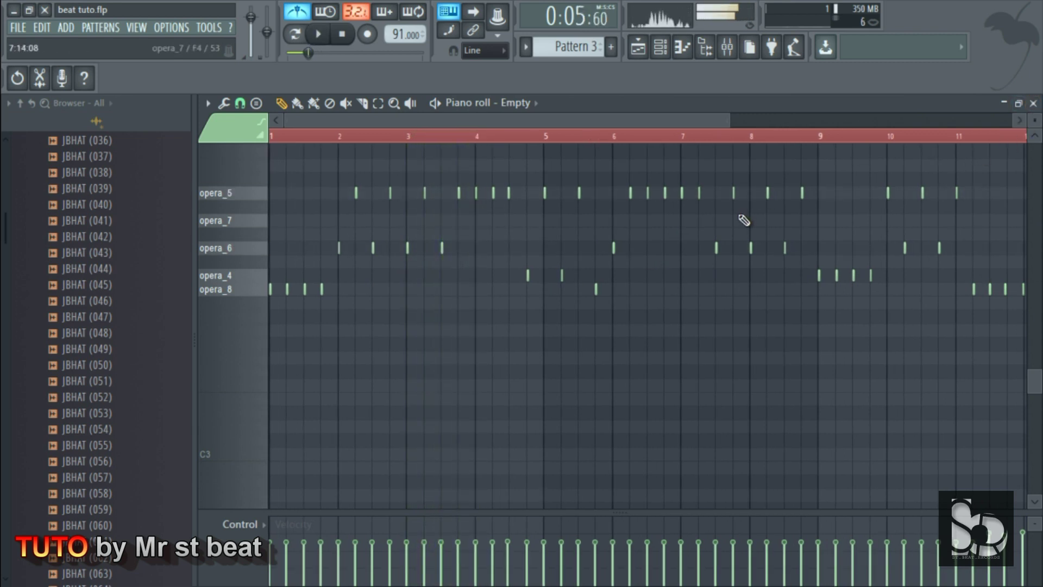
# Restore the piano roll to its smaller window and bring the channel rack to the front.
pyautogui.click(1020, 103)
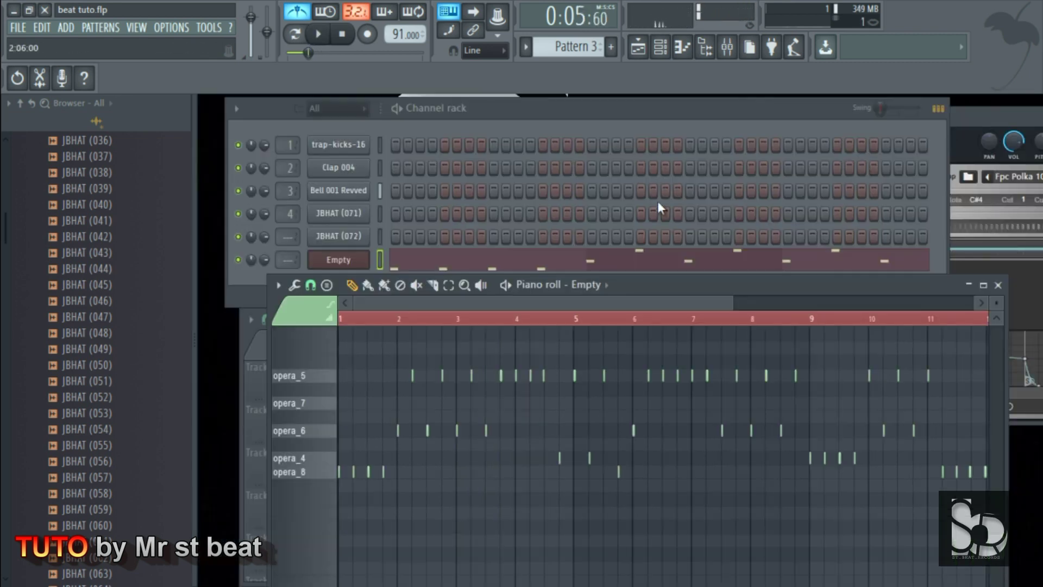
pyautogui.click(520, 119)
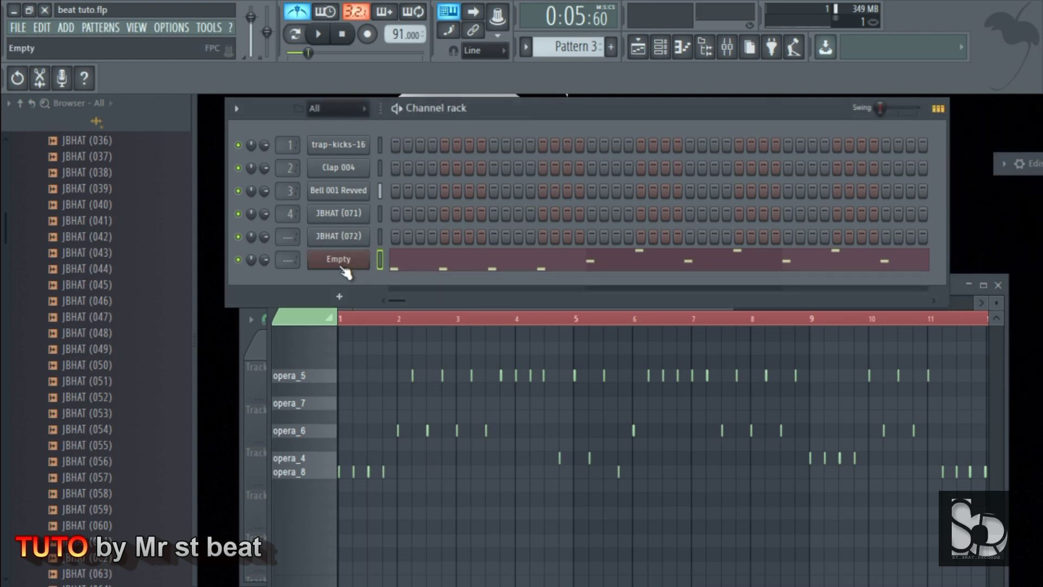
# Open the FPC holding the opera slices to review its pads, and return to the channel rack.
pyautogui.click(343, 265)
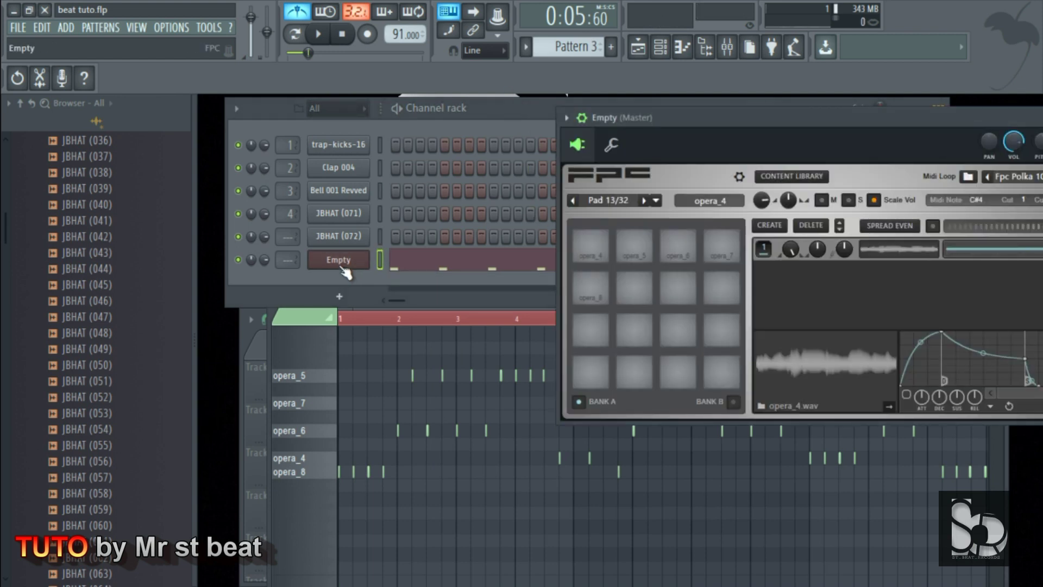
pyautogui.moveTo(709, 120); pyautogui.dragTo(462, 139)
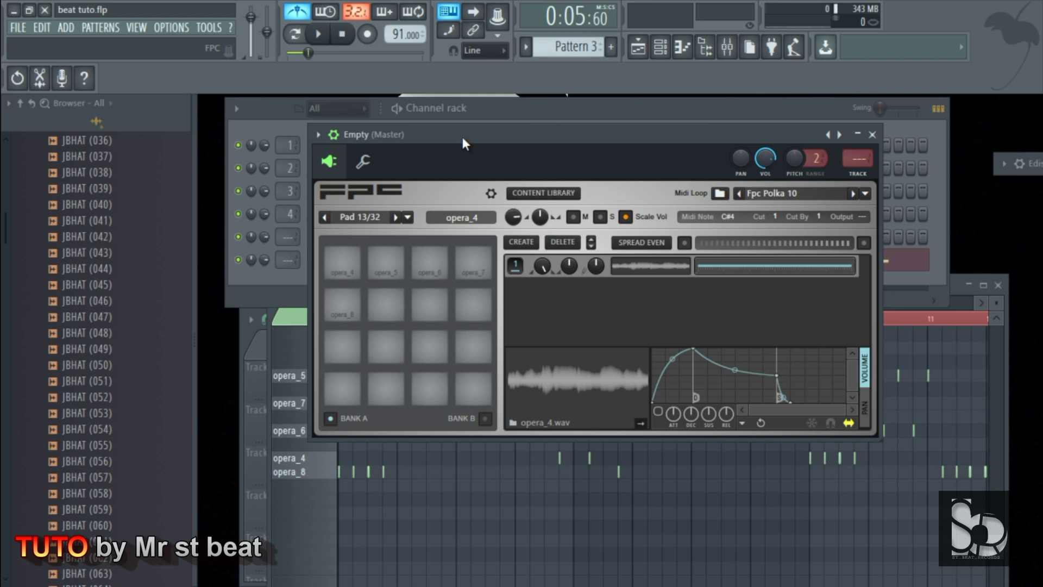
pyautogui.click(585, 108)
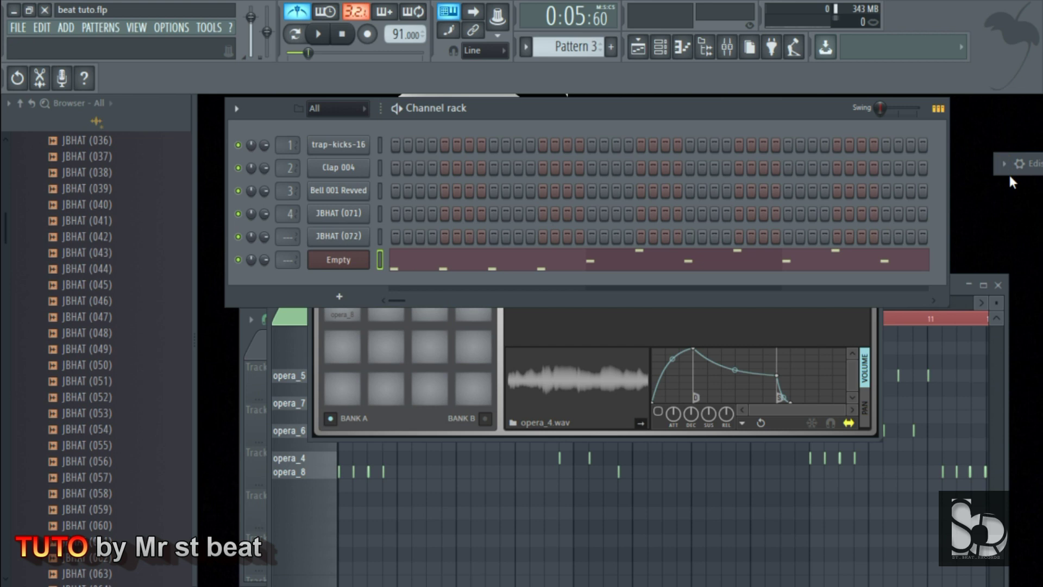
# Expand the minimized Edison window to review the recorded opera waveform, and shrink it again.
pyautogui.moveTo(1038, 163); pyautogui.dragTo(592, 158)
pyautogui.click(680, 157)
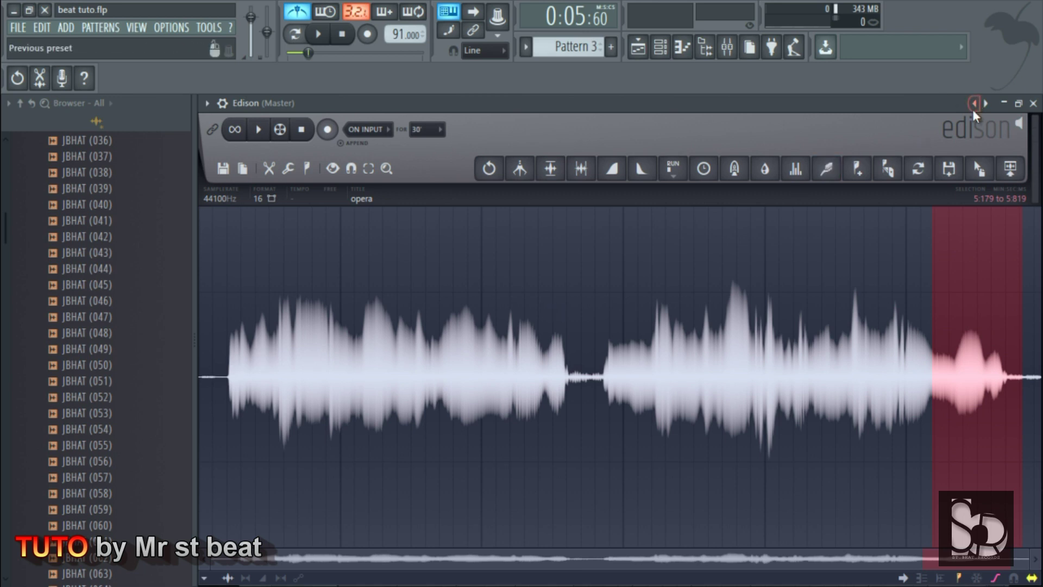
pyautogui.click(1018, 103)
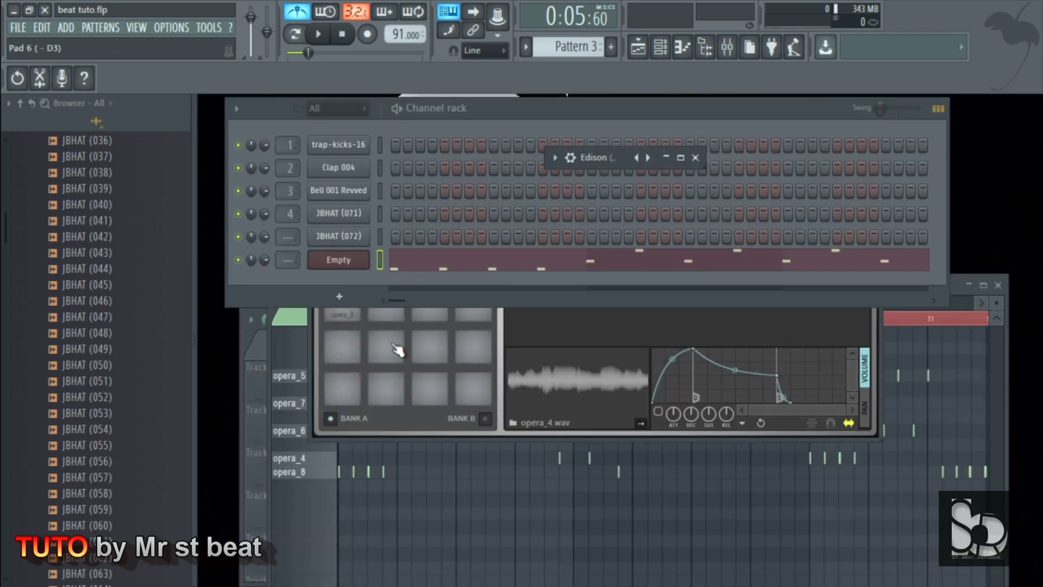
# Reopen the FPC with the opera slices and look up FPC among the drum instruments that can be added.
pyautogui.click(338, 264)
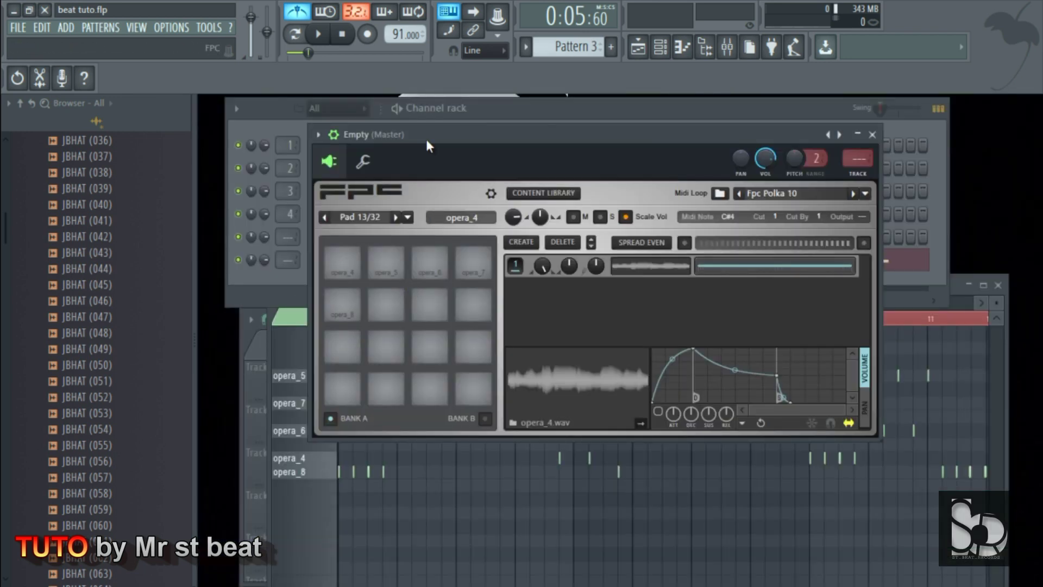
pyautogui.moveTo(470, 141); pyautogui.dragTo(500, 123)
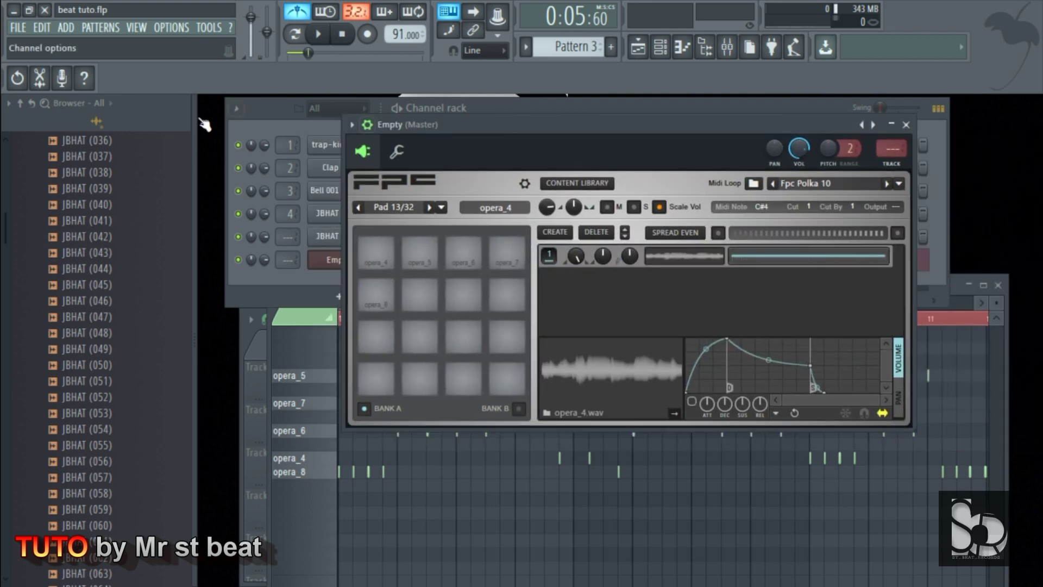
pyautogui.click(64, 30)
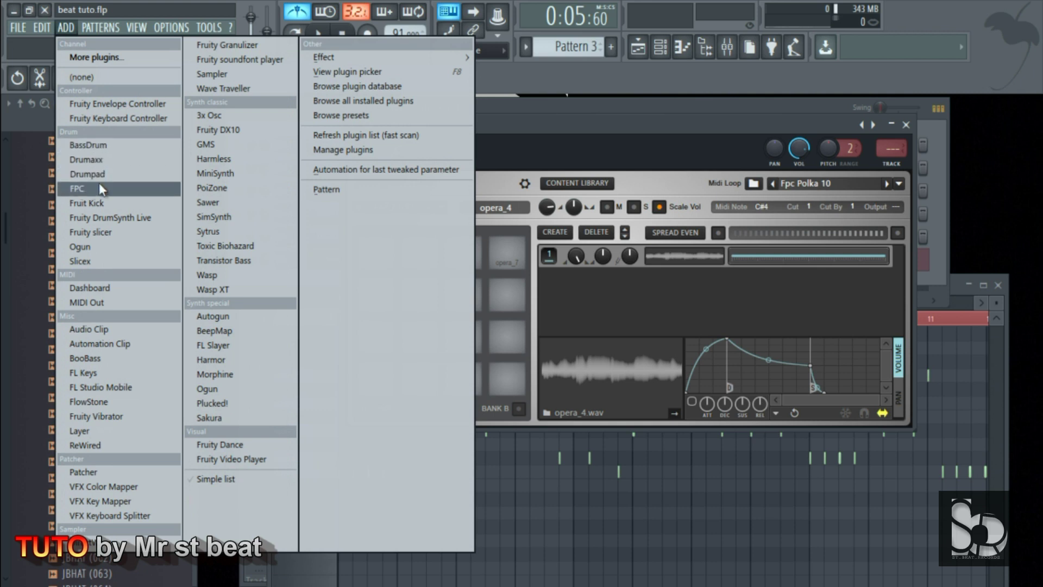
pyautogui.click(540, 135)
# Review the FPC's preset and mixer-track options and the opera_4 pad's cut groups, and close the FPC to return to the channel rack.
pyautogui.click(352, 125)
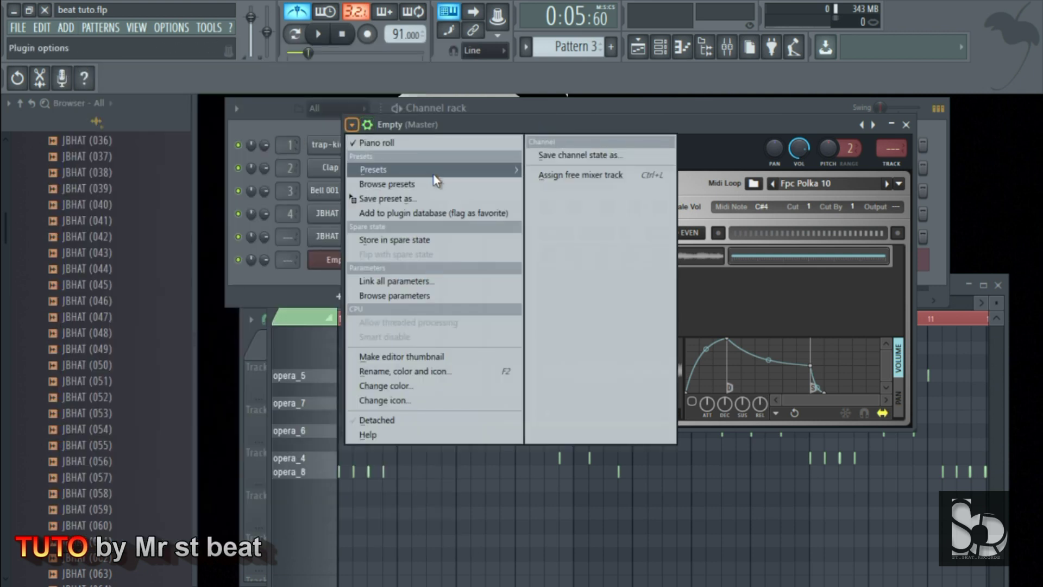
pyautogui.moveTo(433, 174)
pyautogui.click(588, 180)
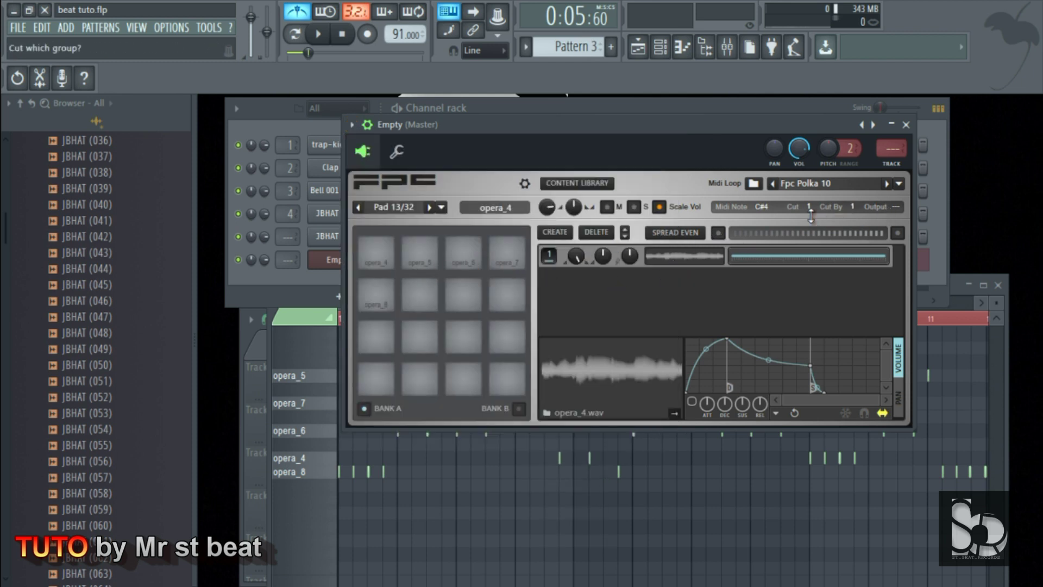
pyautogui.moveTo(852, 205); pyautogui.dragTo(853, 200)
pyautogui.click(906, 125)
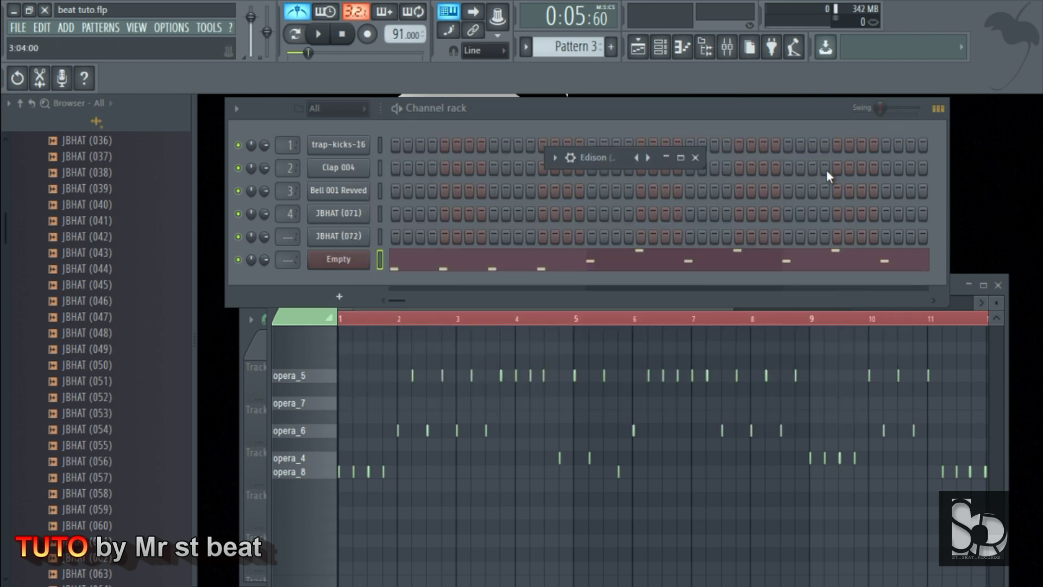
pyautogui.click(723, 108)
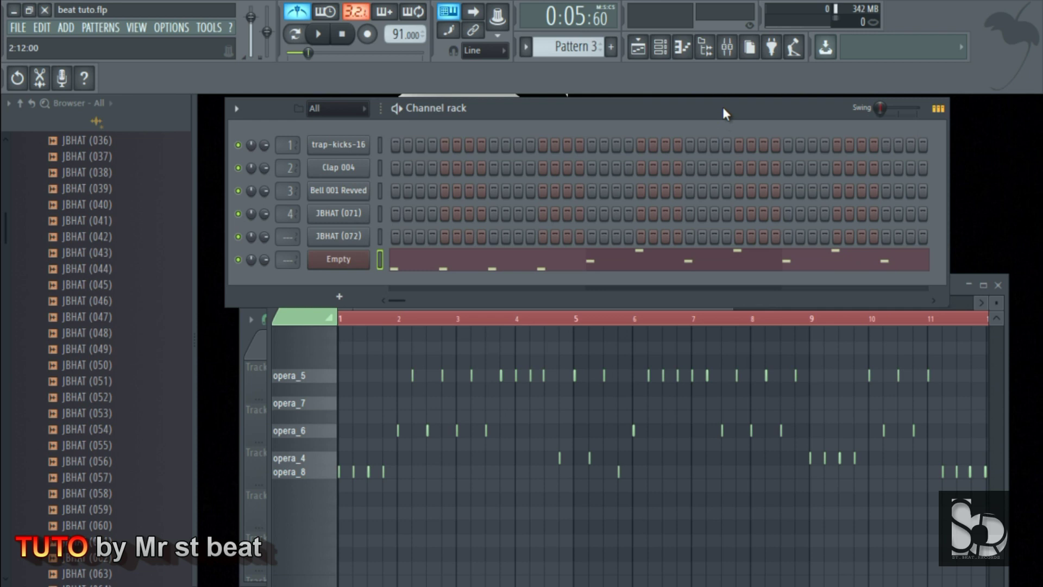